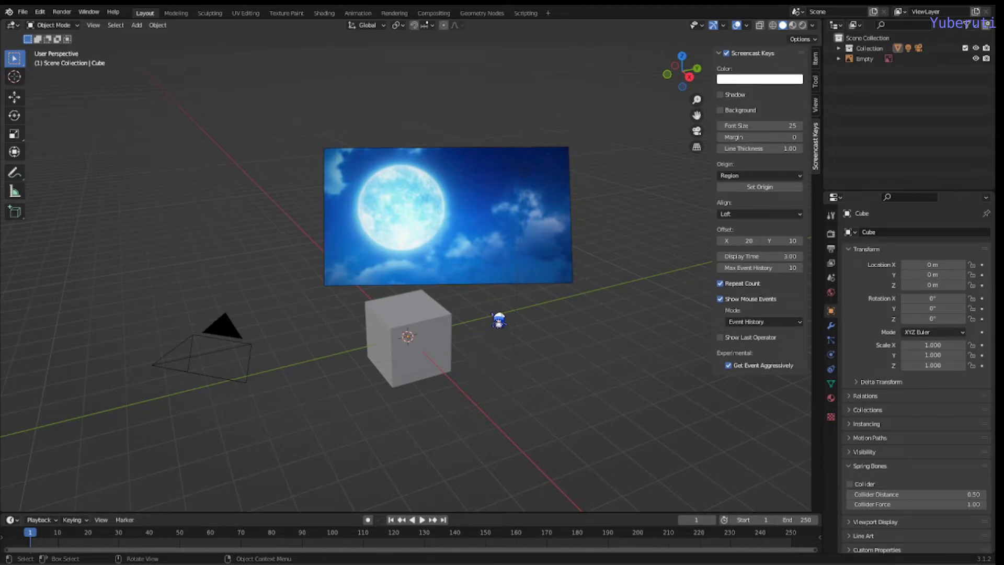
Zoom in on the scene and box-select the default cube.
click(493, 325)
scroll(492, 330, down, 1)
scroll(488, 338, up, 2)
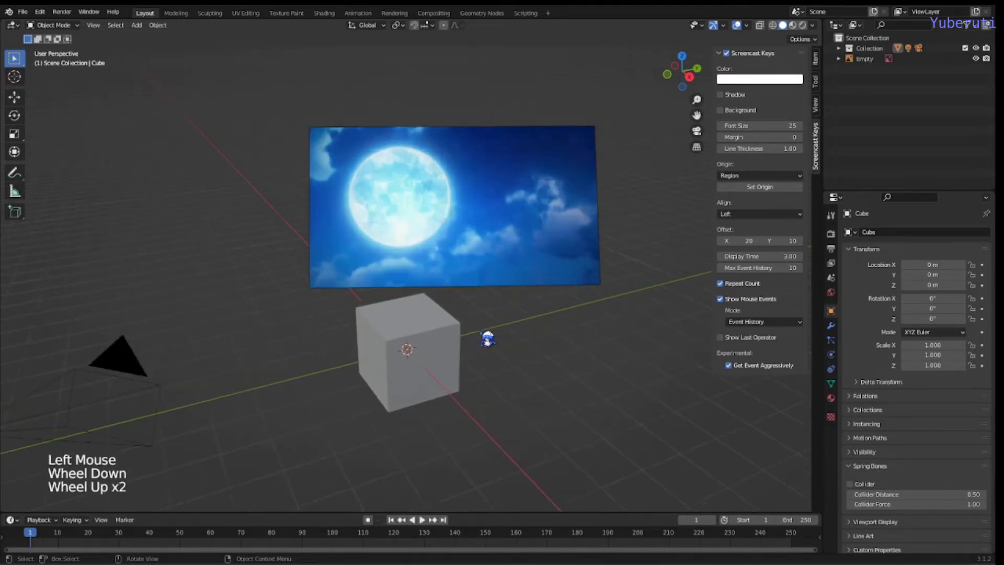
scroll(476, 355, down, 1)
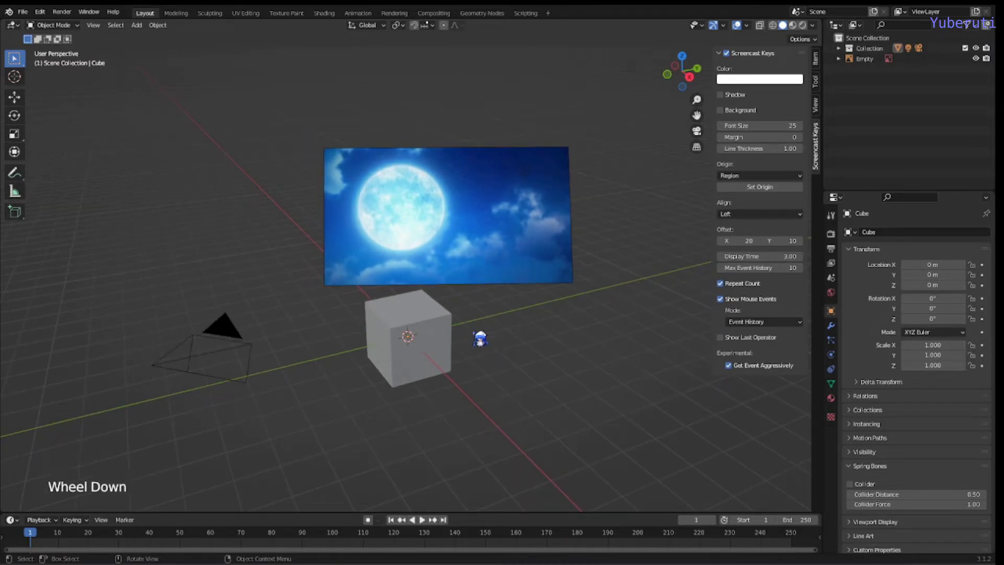
drag(474, 329, 355, 409)
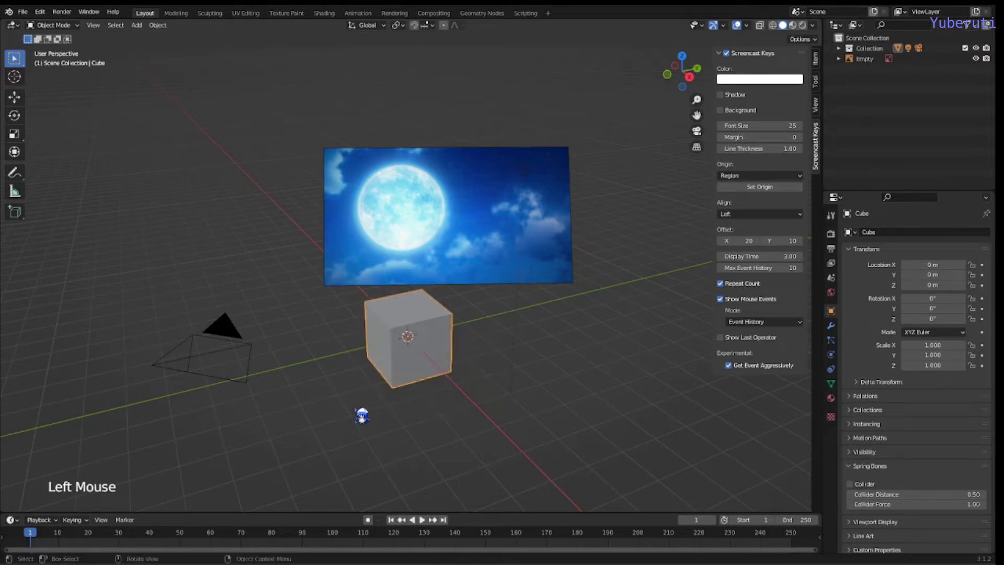
Delete the default cube and add a UV sphere at the origin.
key(x)
click(363, 412)
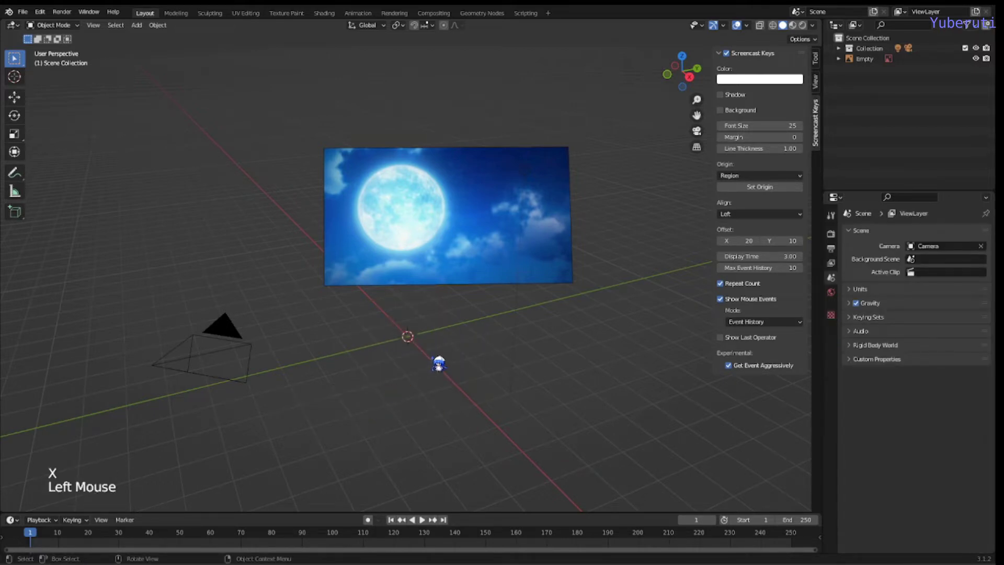
key(shift+a)
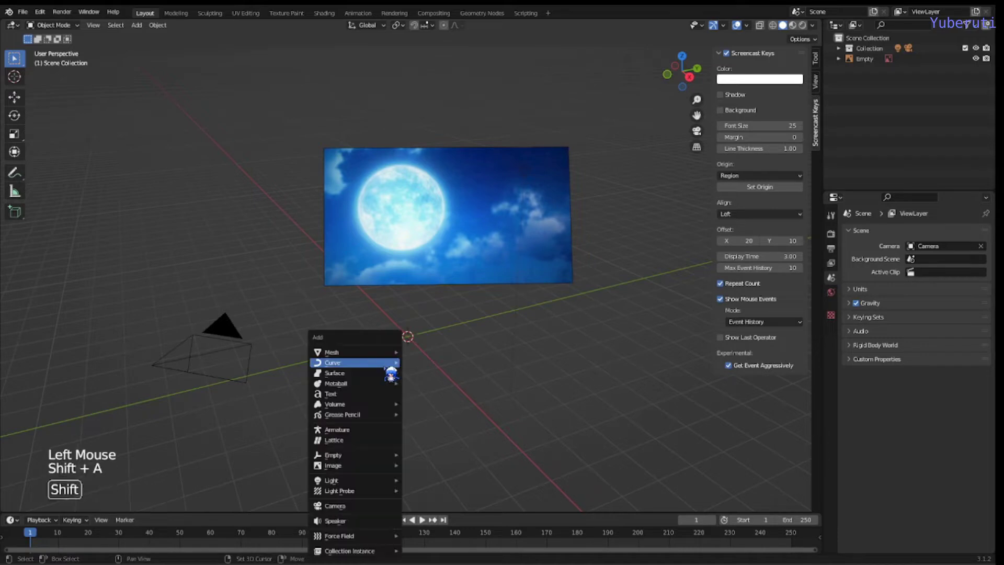
mouse_move(393, 353)
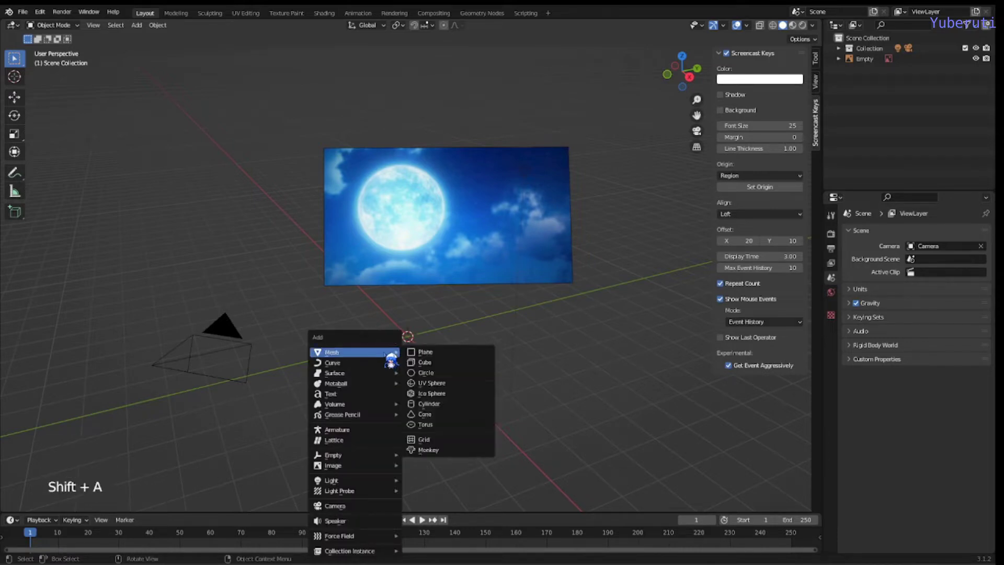
click(457, 385)
scroll(453, 359, up, 3)
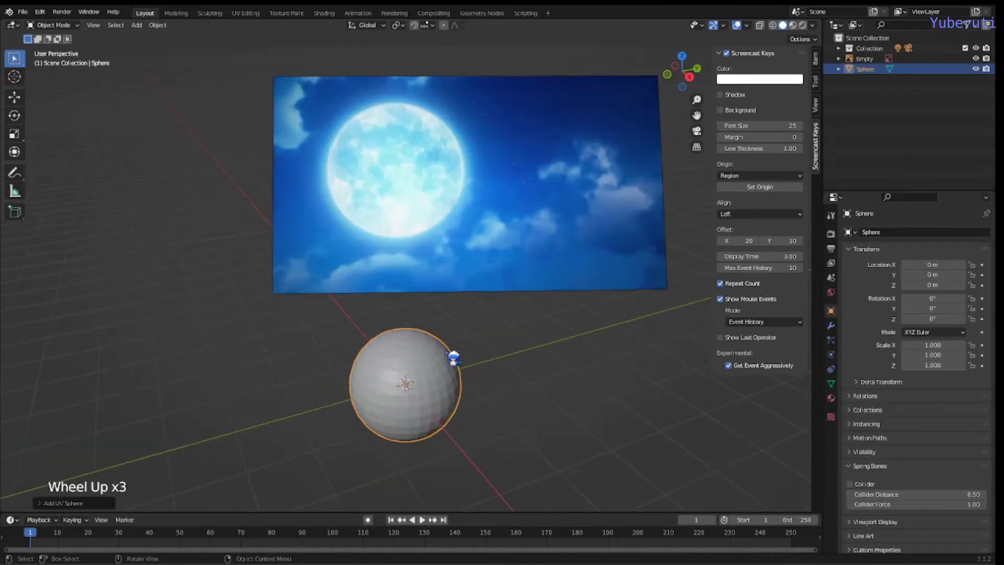
scroll(453, 358, down, 1)
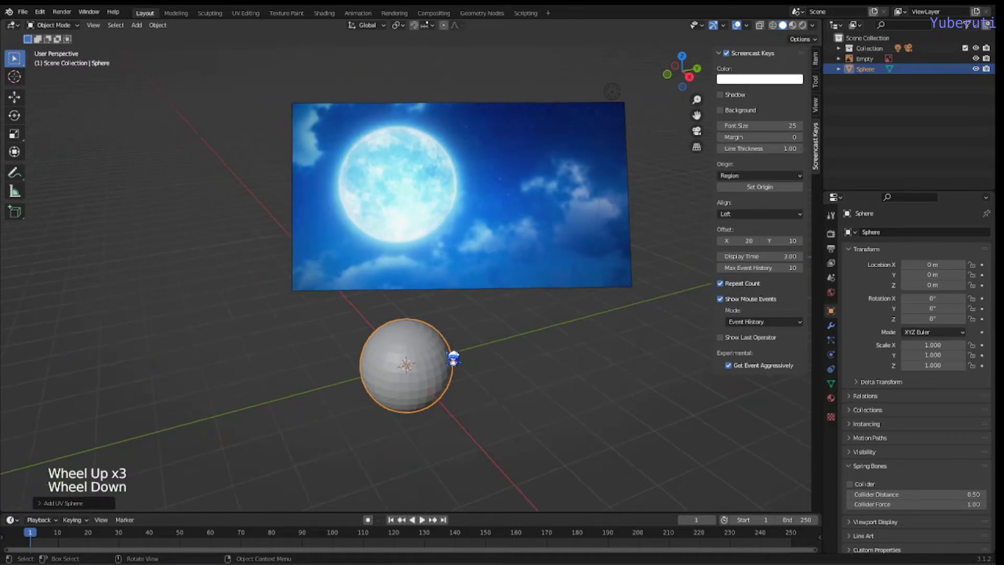
Check the sphere's settings (32 segments, 16 rings, 1 m radius) and shade it smooth.
click(47, 504)
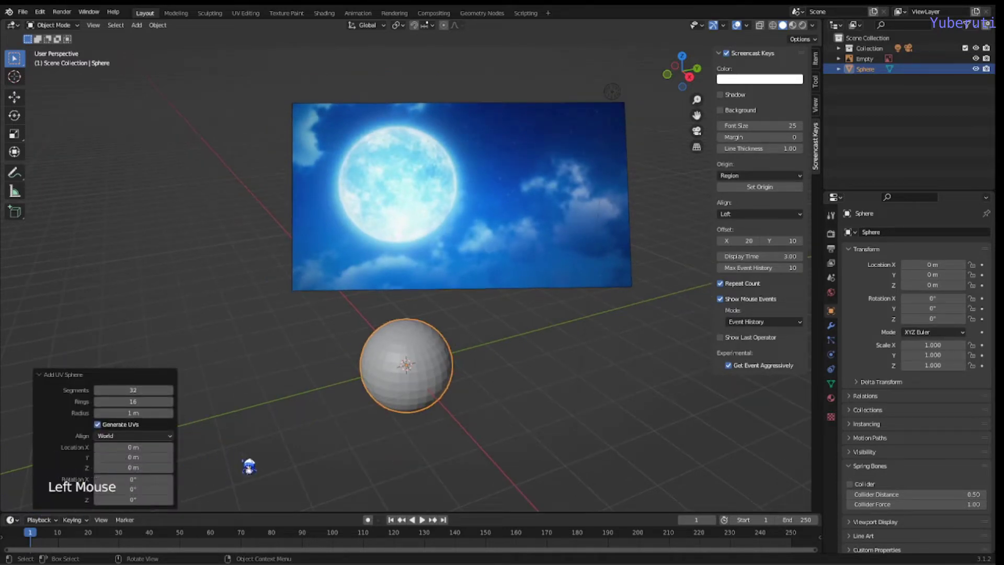
click(421, 392)
right_click(418, 391)
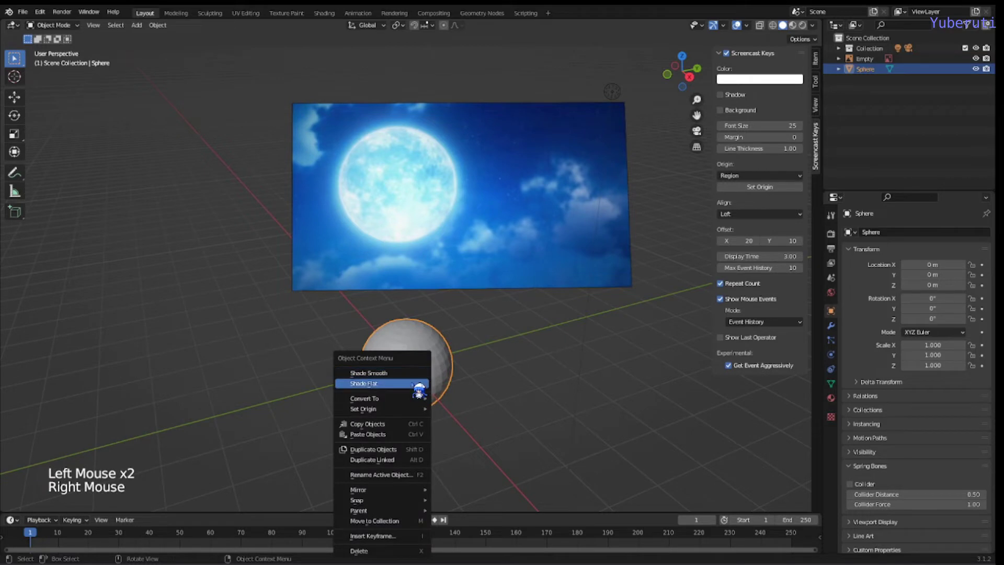
click(426, 373)
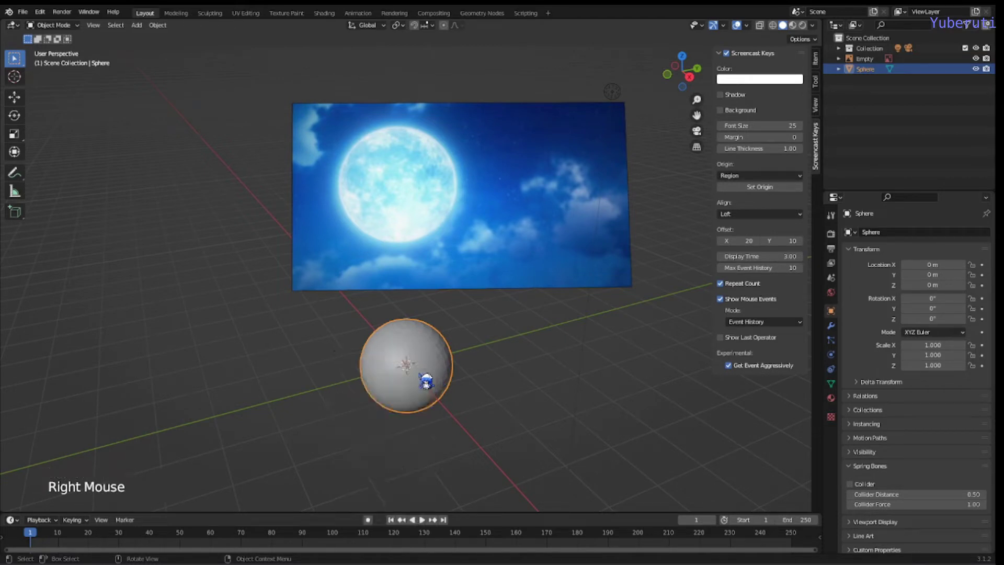
scroll(522, 386, up, 2)
middle_drag(510, 387, 489, 379)
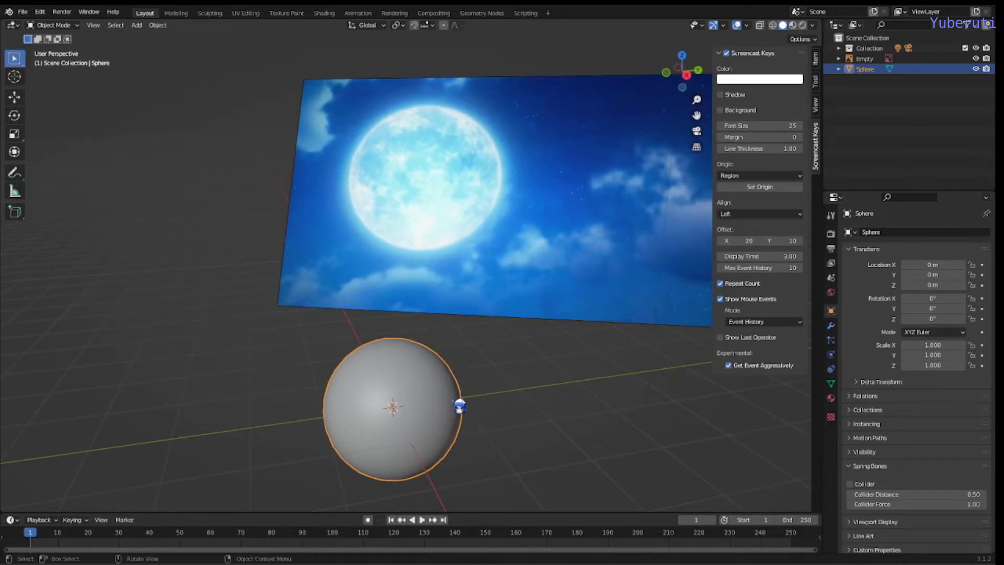
In the Shading workspace, create a new material for the sphere named 'moon'.
click(324, 13)
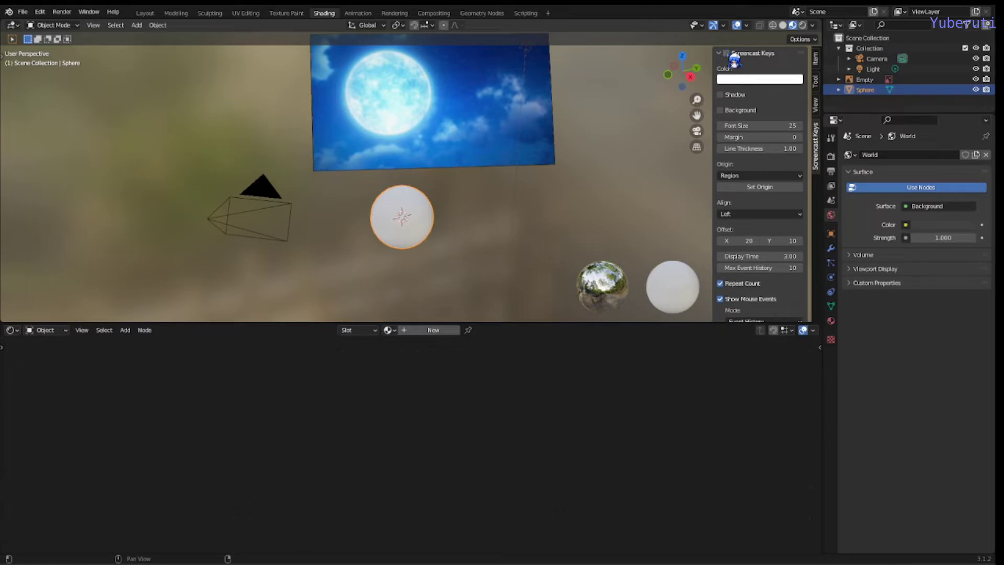
click(491, 283)
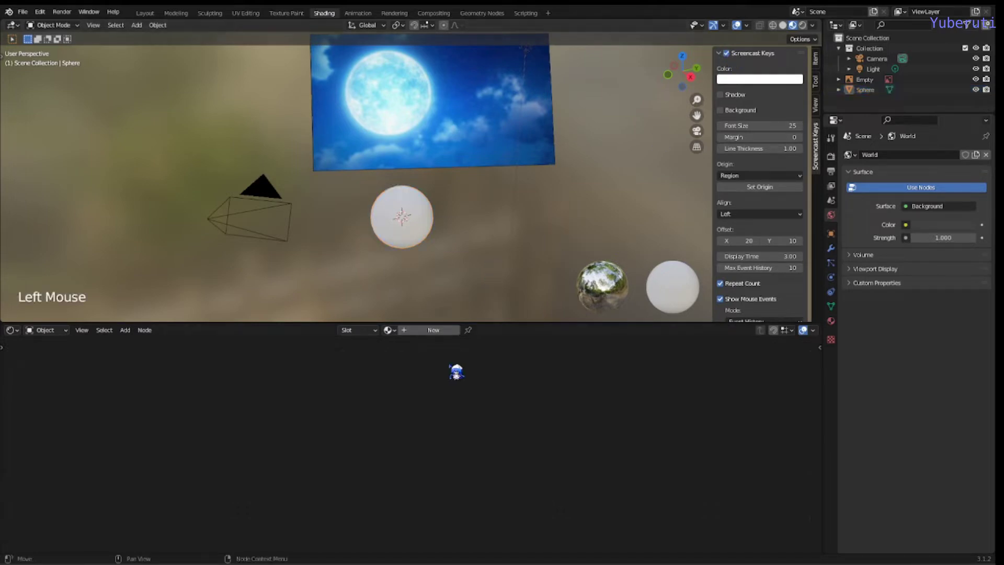
click(438, 331)
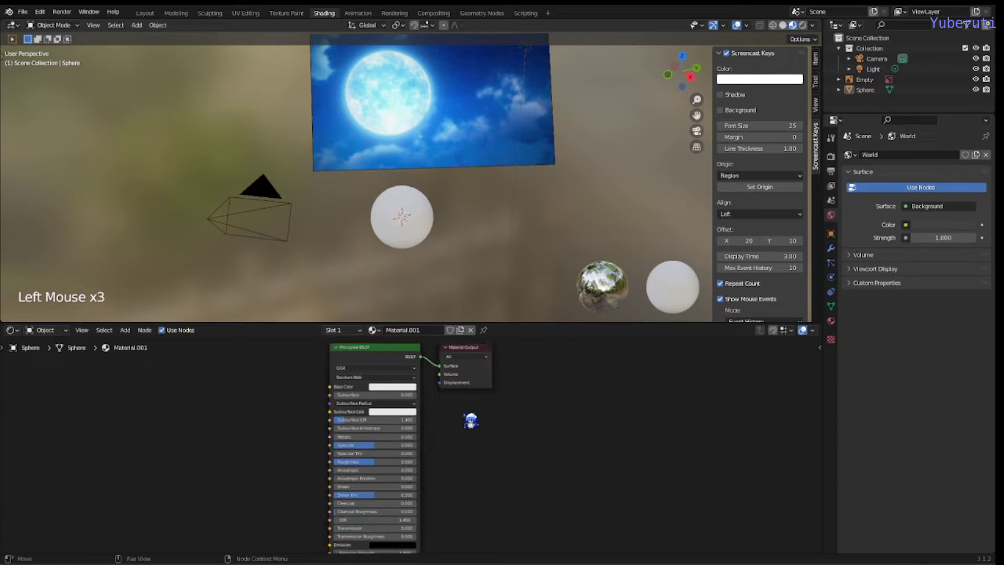
middle_drag(480, 422, 526, 433)
scroll(423, 359, up, 2)
click(411, 329)
text(moon)
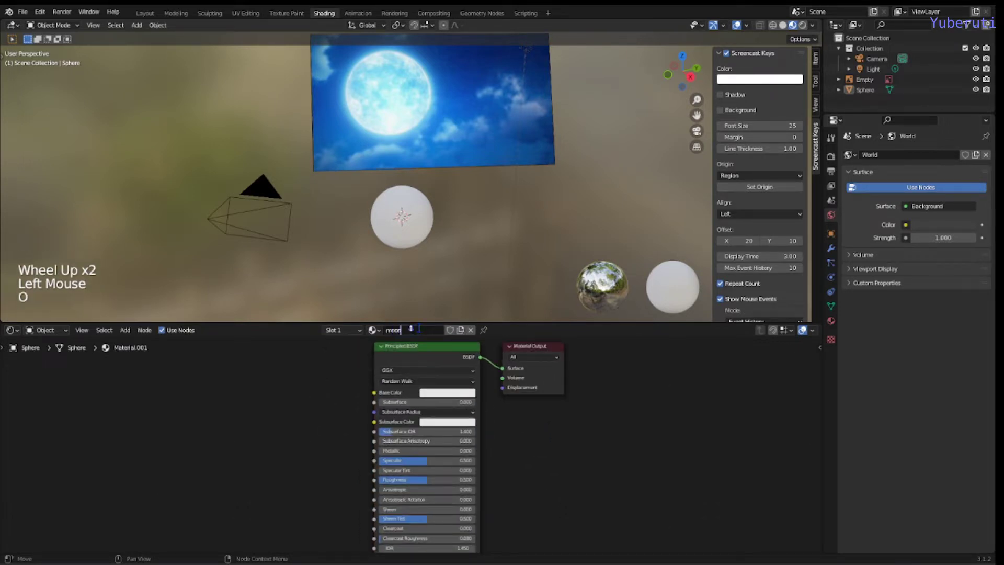
key(Return)
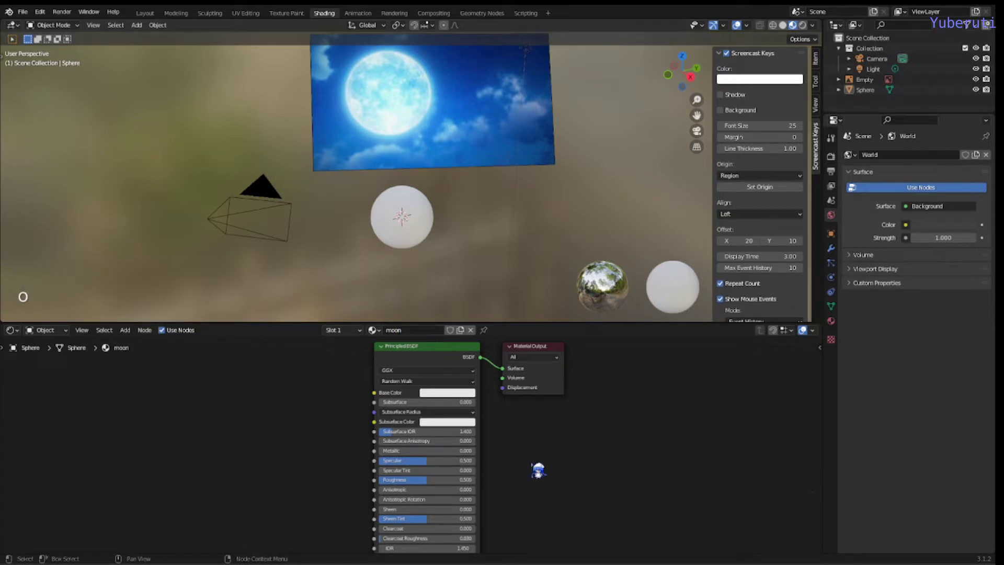
Delete the material's Principled BSDF node, leaving only Material Output.
click(479, 468)
middle_drag(563, 426, 573, 440)
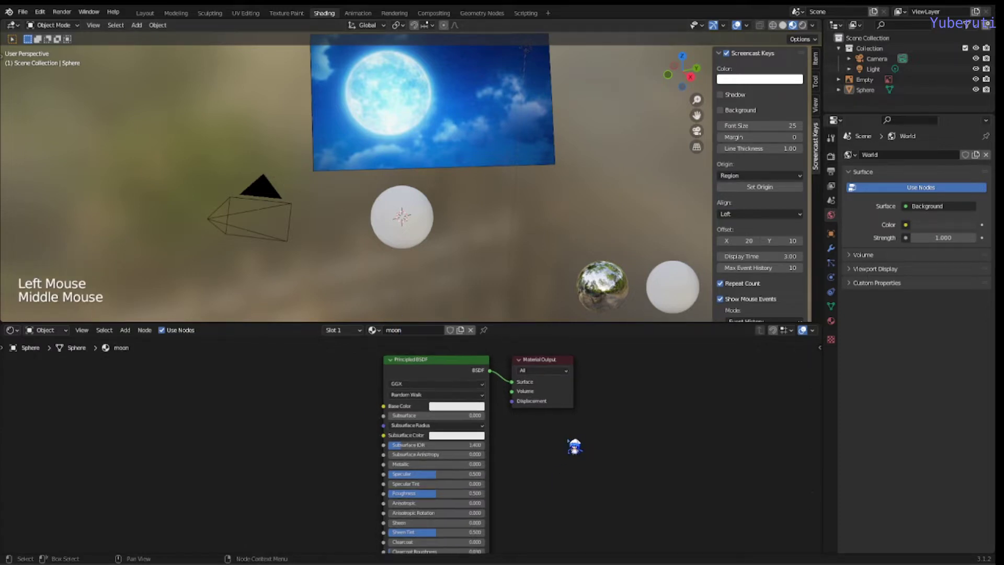
click(425, 380)
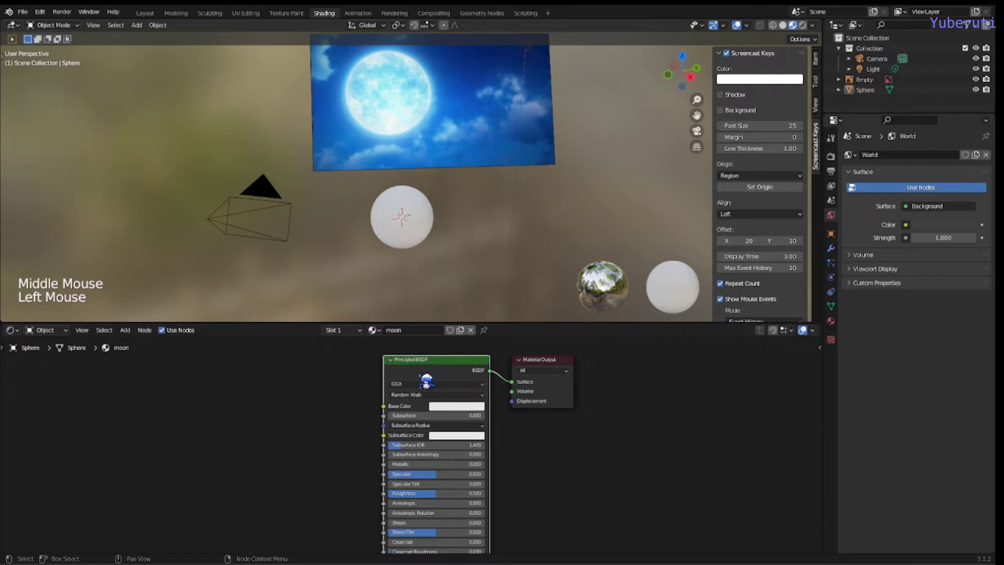
key(x)
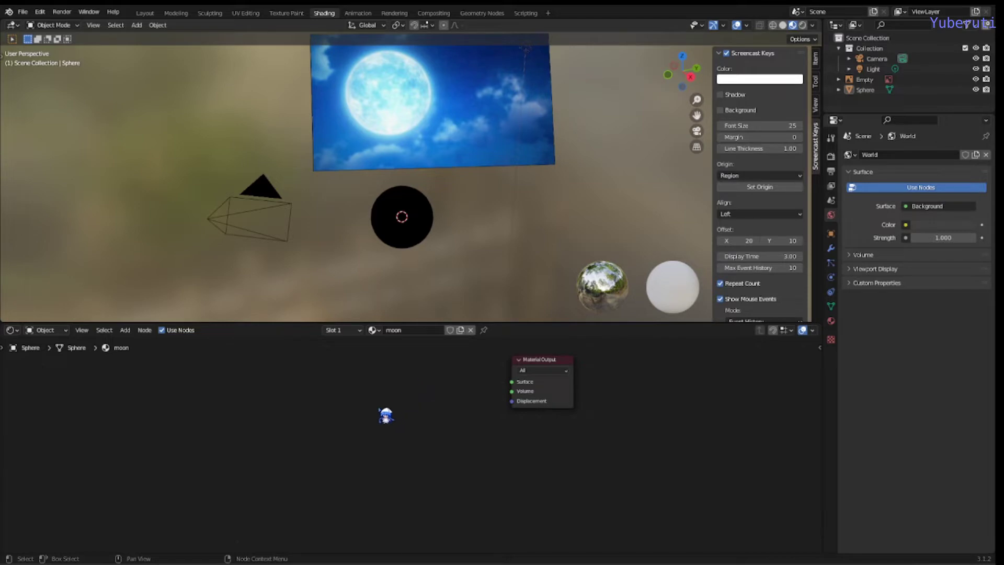
Bring lroc_color_poles_4k.tif into the node editor as an Image Texture node.
click(423, 403)
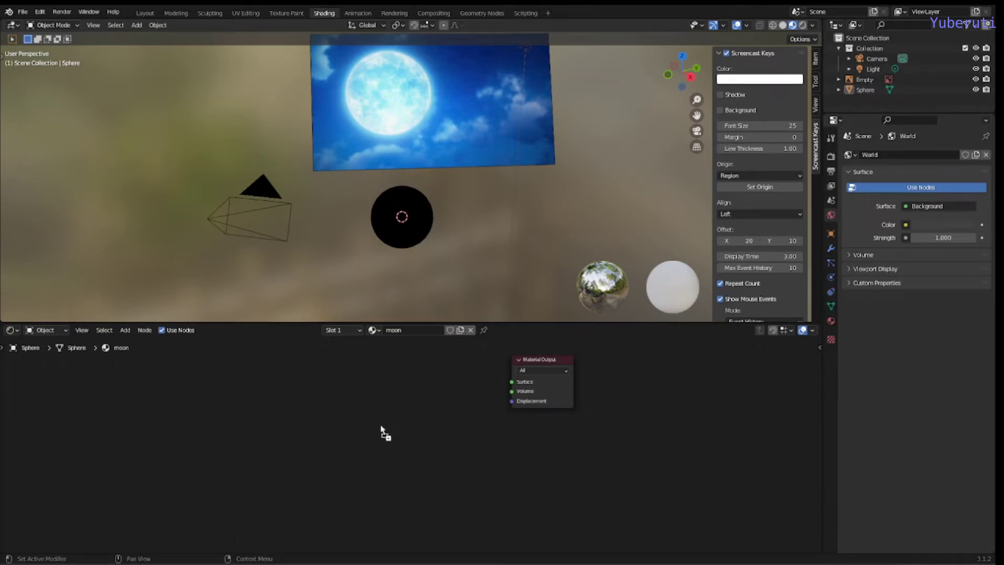
drag(318, 406, 335, 408)
click(312, 384)
click(443, 392)
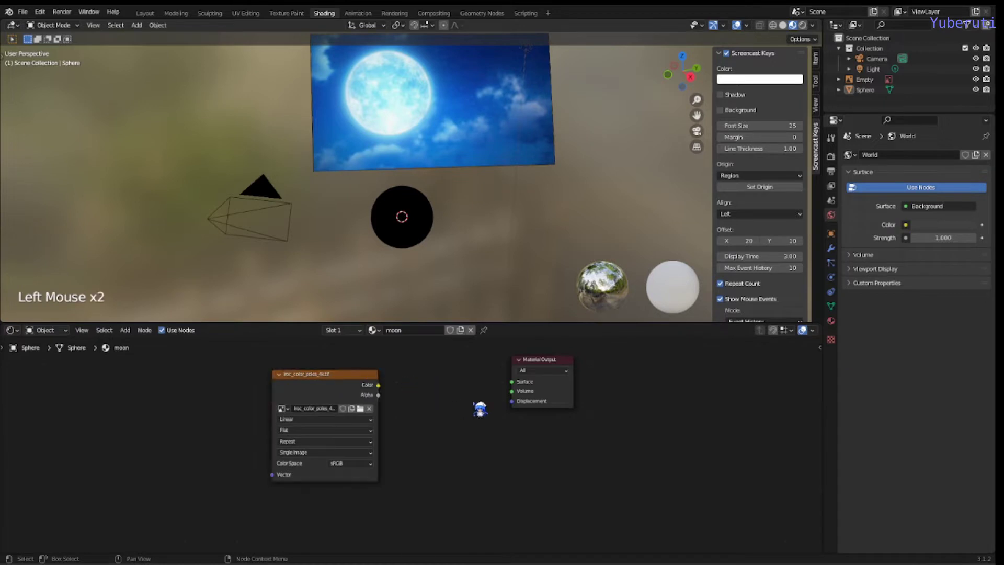
middle_drag(484, 396, 432, 392)
scroll(478, 415, up, 2)
scroll(489, 408, down, 1)
scroll(432, 392, up, 1)
drag(380, 387, 386, 376)
middle_drag(460, 392, 435, 406)
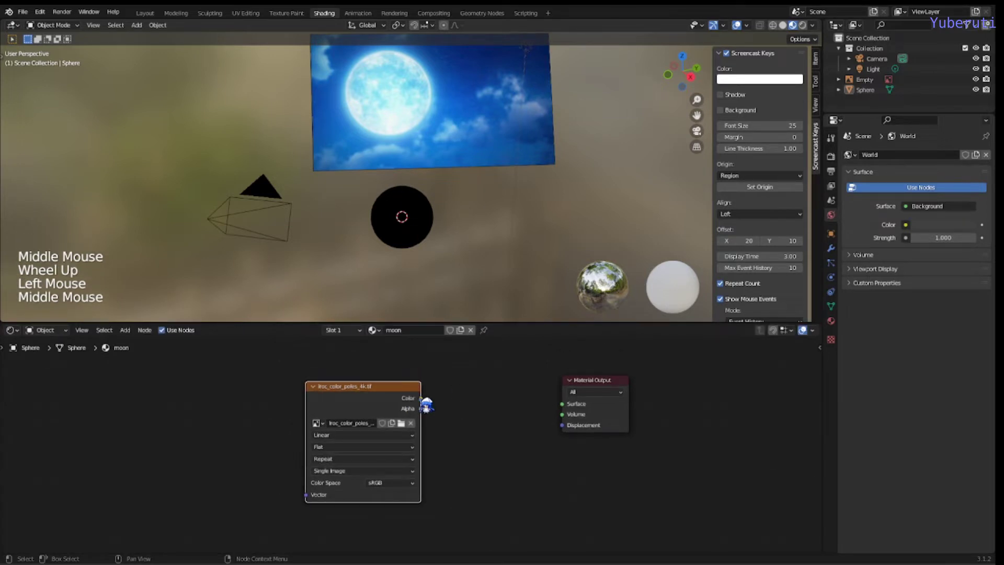
Preview the Image Texture color through a Viewer so the sphere shows the lunar surface.
ctrl+shift+click(387, 405)
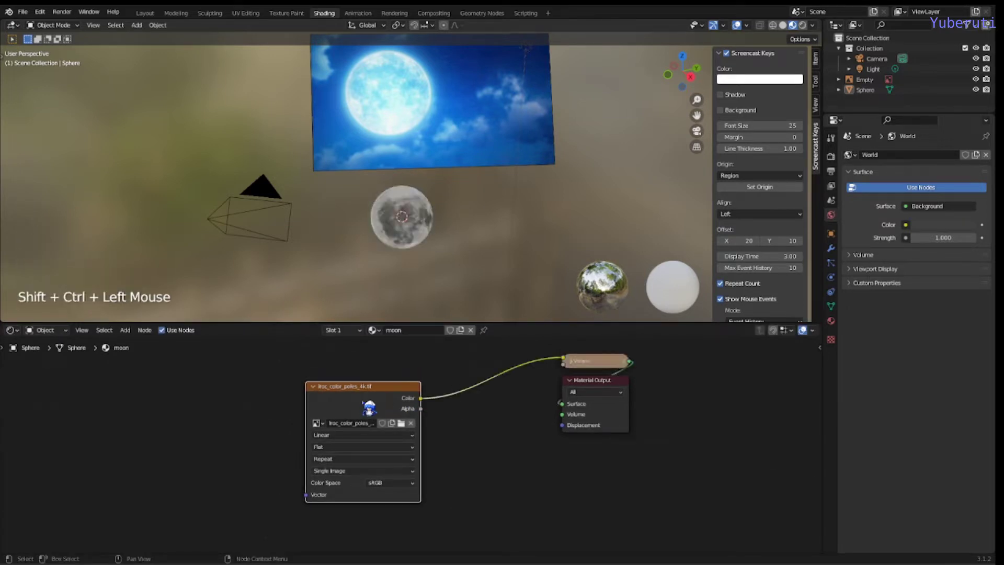
scroll(439, 247, down, 1)
middle_drag(439, 246, 482, 231)
scroll(482, 230, up, 2)
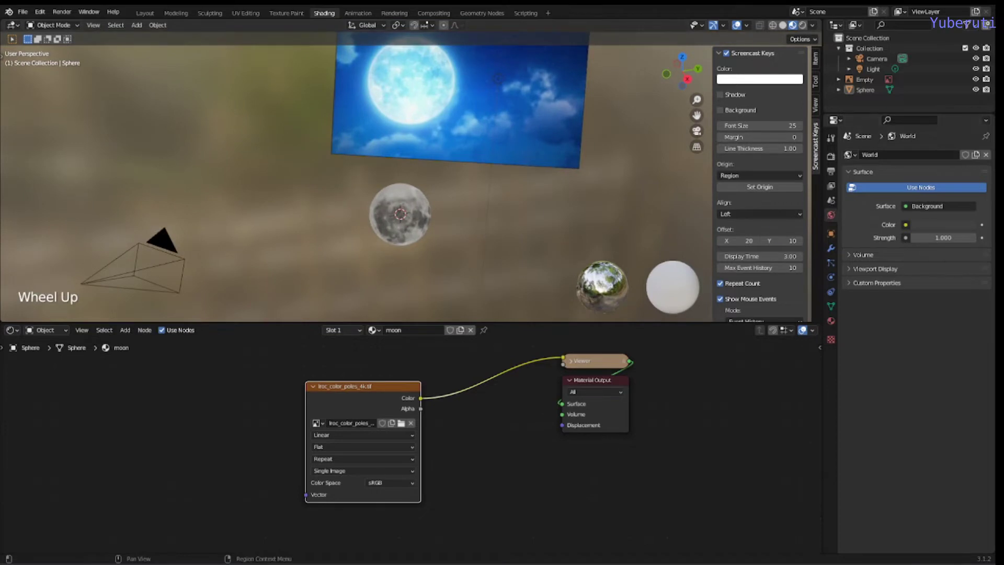
click(458, 432)
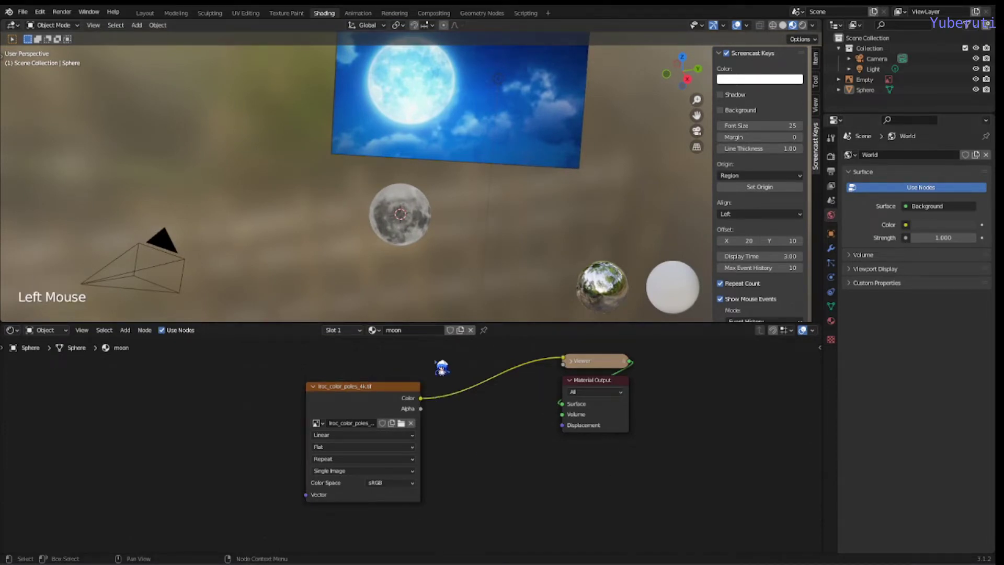
middle_drag(456, 181, 480, 174)
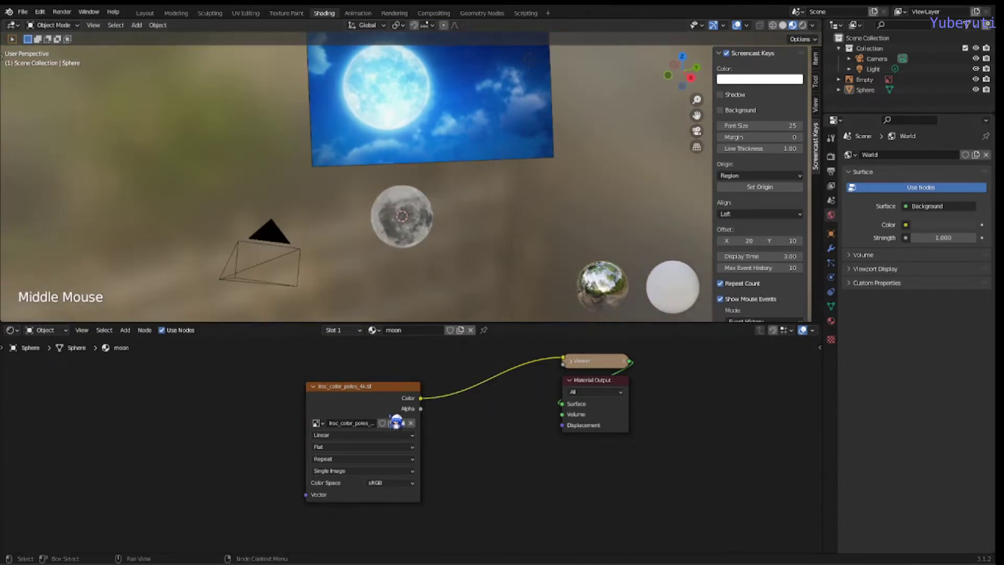
drag(397, 417, 327, 398)
click(441, 435)
scroll(441, 433, down, 2)
middle_drag(436, 416, 465, 380)
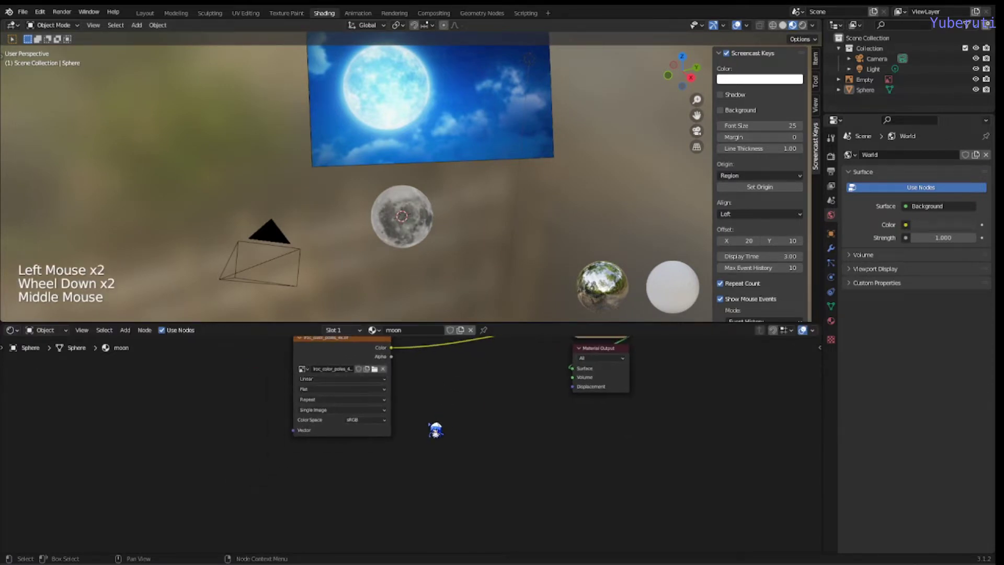
middle_drag(406, 419, 414, 403)
scroll(312, 381, up, 1)
drag(312, 380, 279, 382)
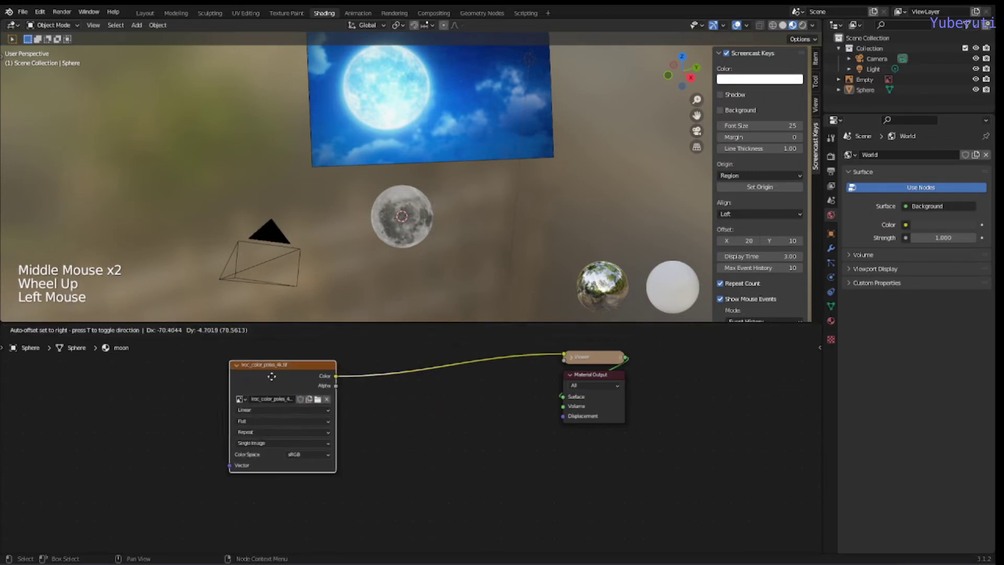
Insert a ColorRamp node between the Image Texture and the Viewer.
click(399, 423)
key(shift+a)
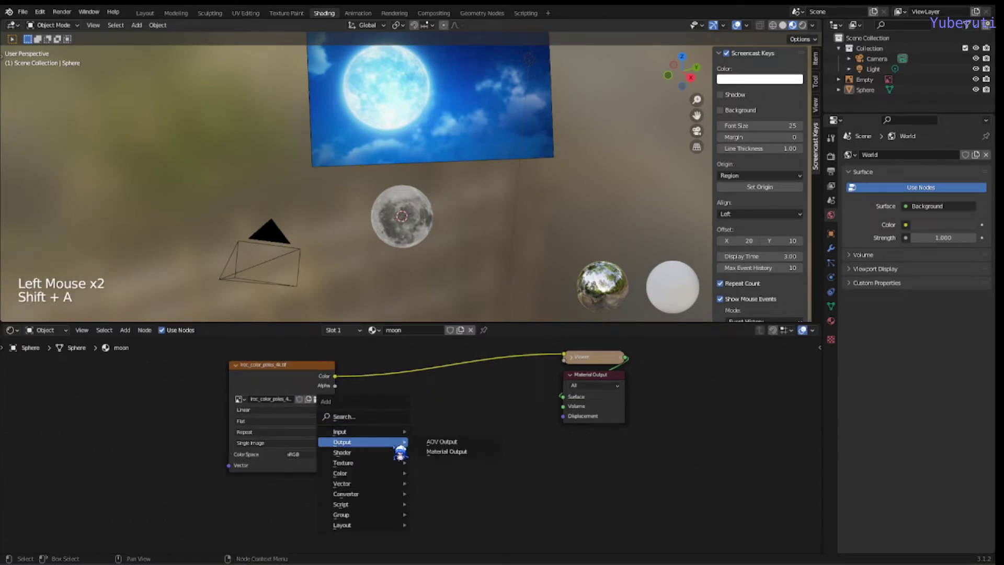
mouse_move(400, 494)
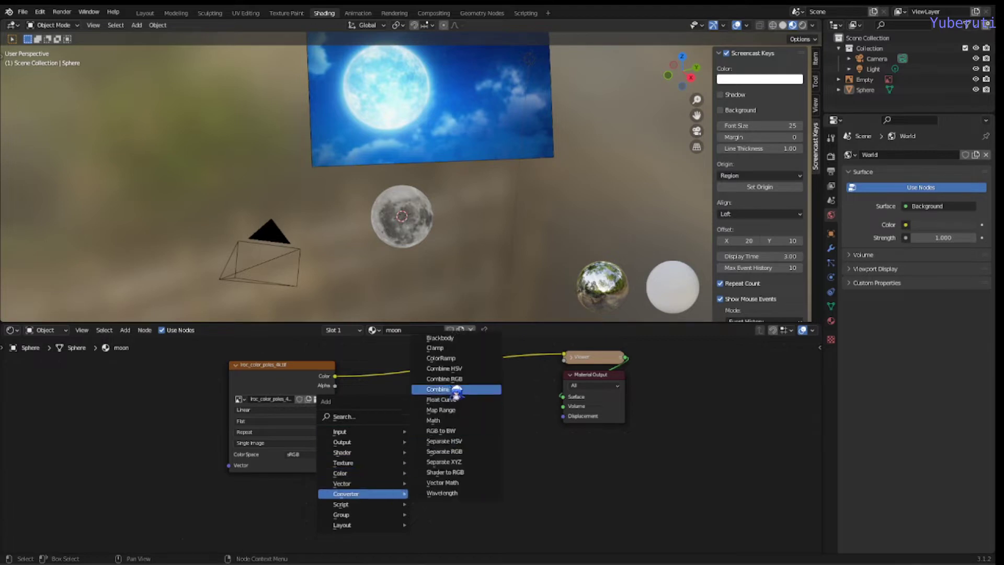
click(445, 357)
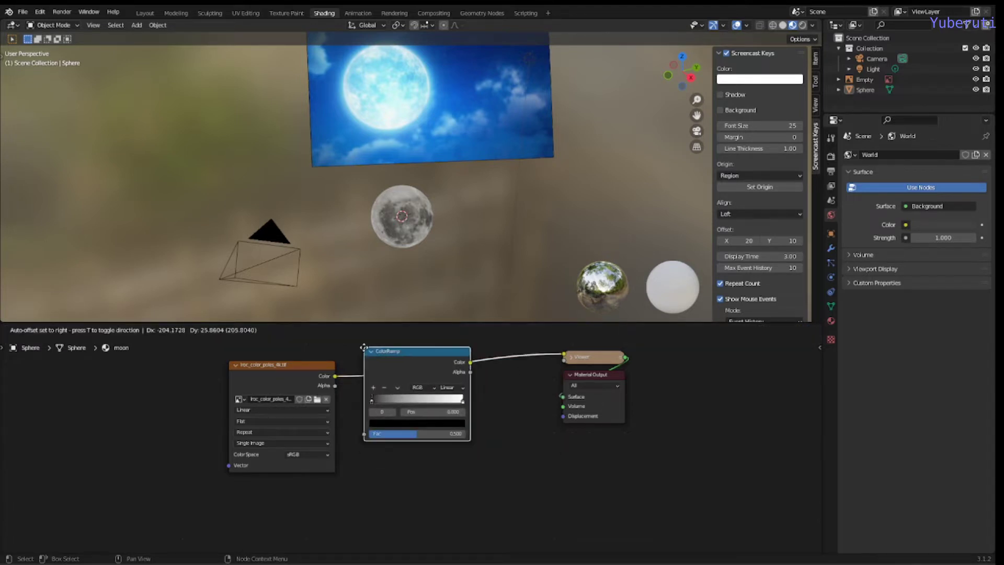
click(371, 344)
drag(403, 373, 397, 420)
drag(293, 413, 265, 401)
drag(425, 407, 404, 402)
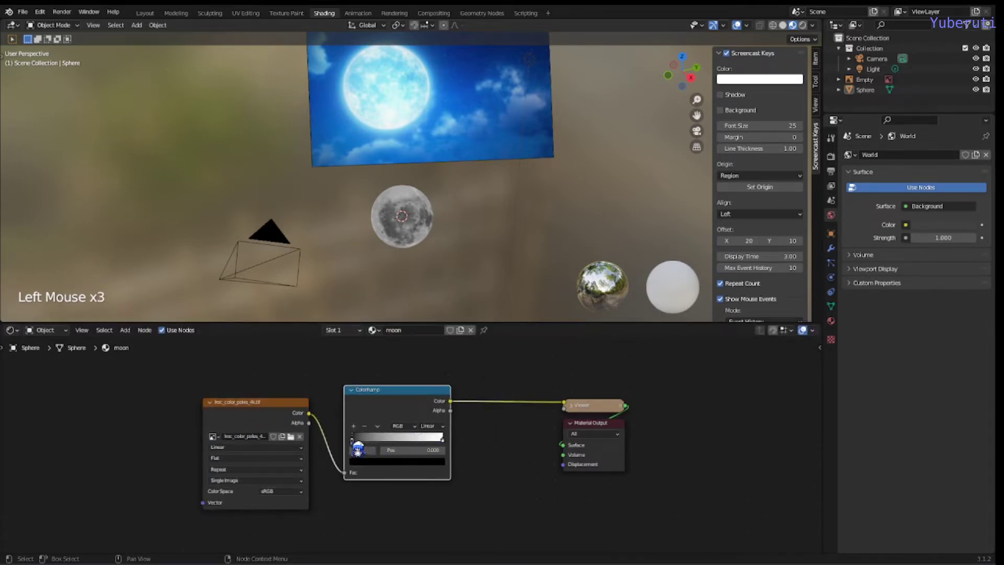
Give the ramp's first stop a cyan sampled from the moon image at position 0.255.
mouse_move(360, 448)
mouse_down()
mouse_move(378, 448)
mouse_move(361, 448)
mouse_up()
click(381, 463)
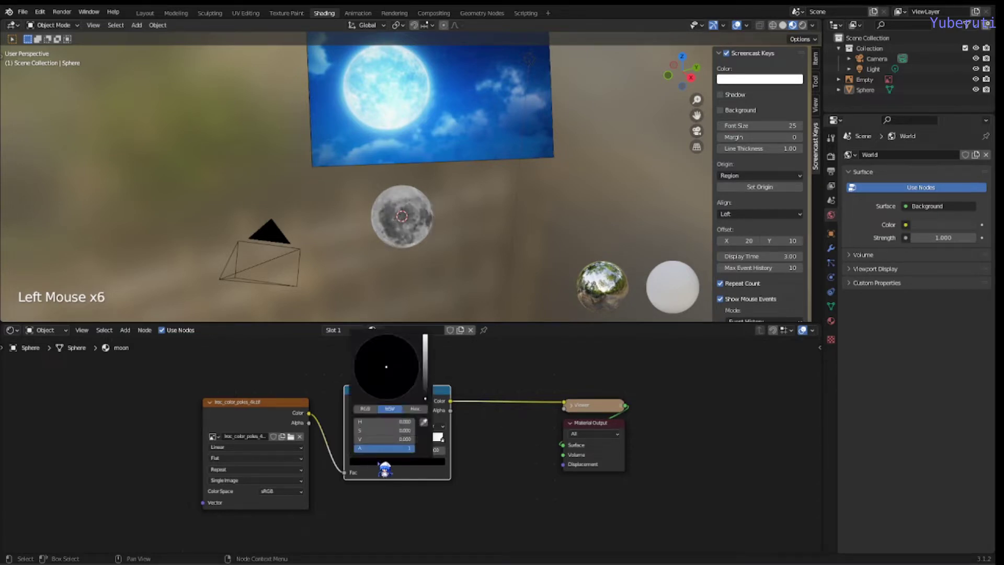
click(424, 422)
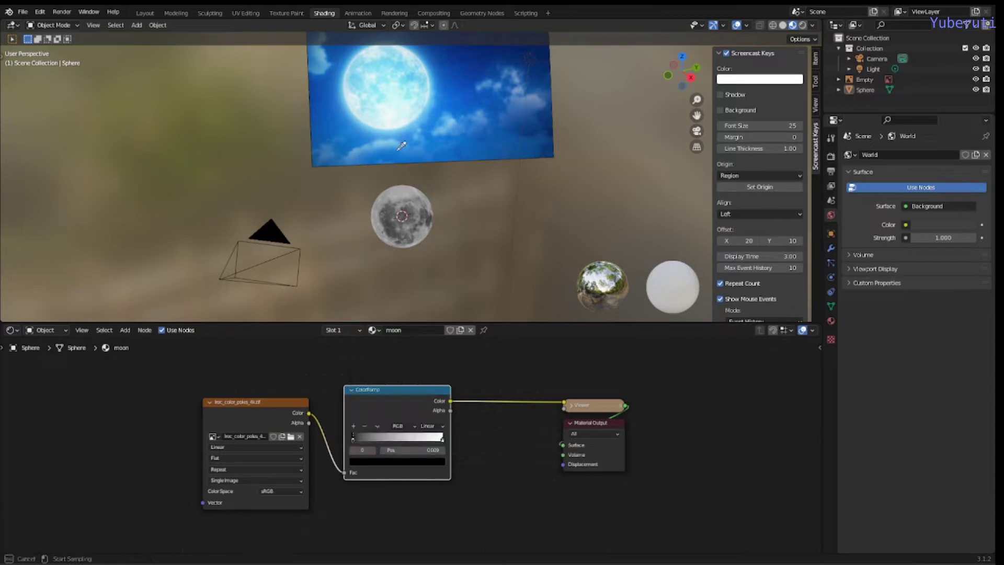
click(387, 74)
drag(359, 449, 399, 447)
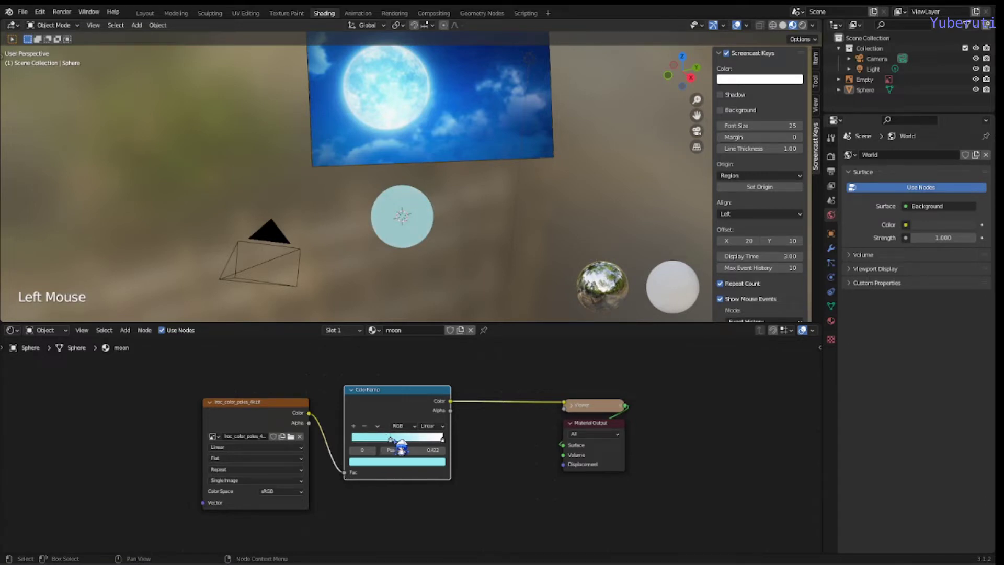
Set the middle stop to a deeper blue sampled from the moon image and move the white stop to 0.400.
click(408, 462)
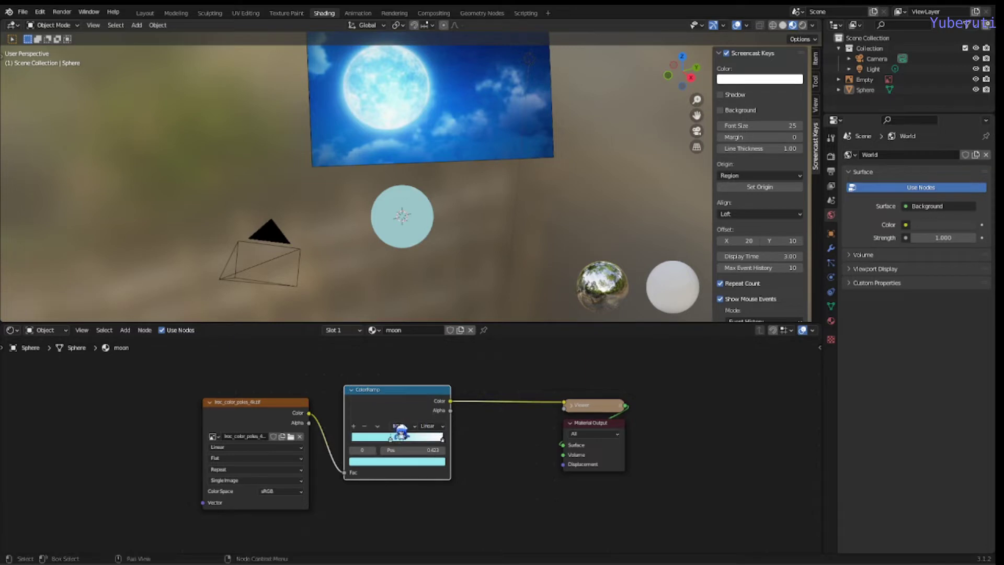
click(416, 437)
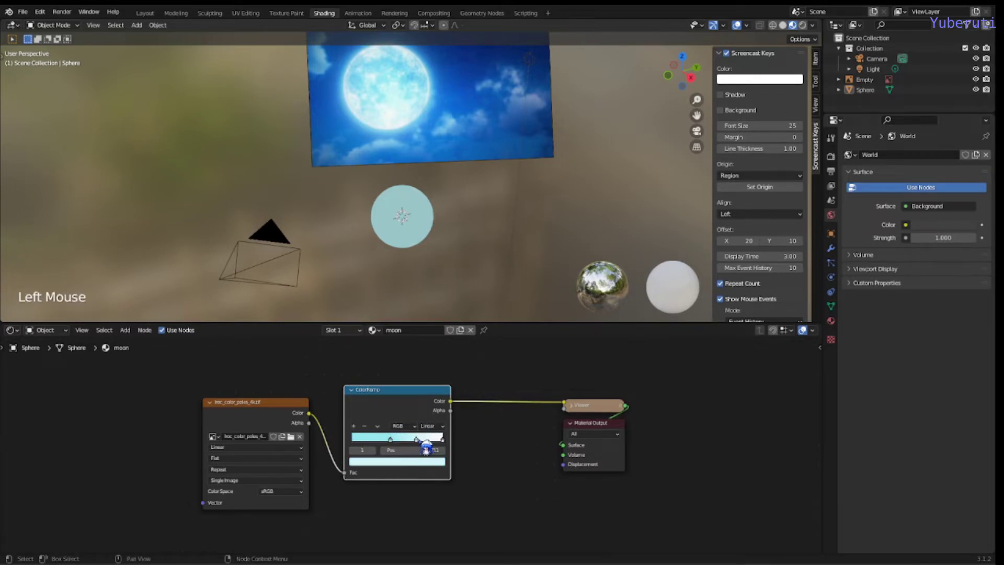
click(353, 438)
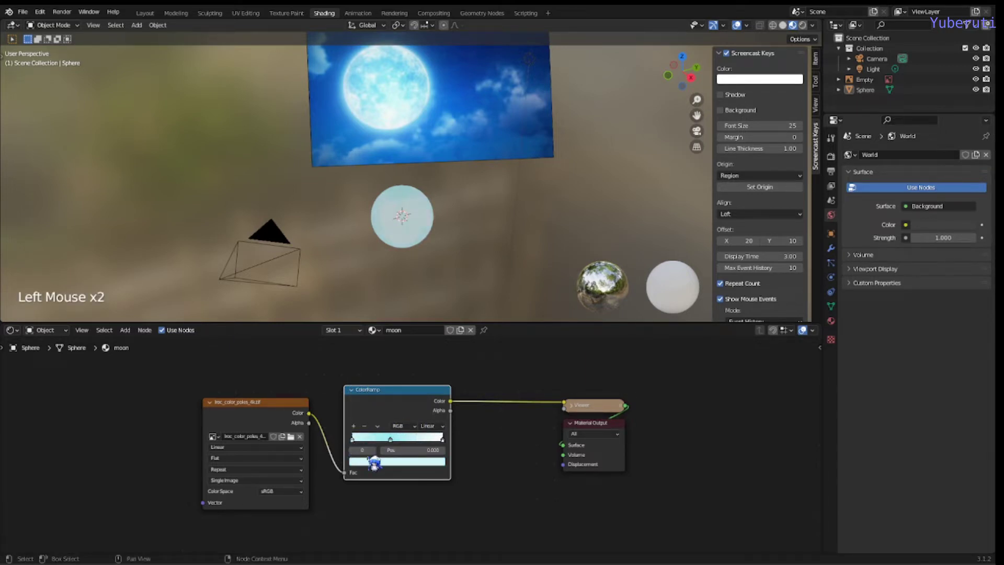
click(373, 461)
click(424, 421)
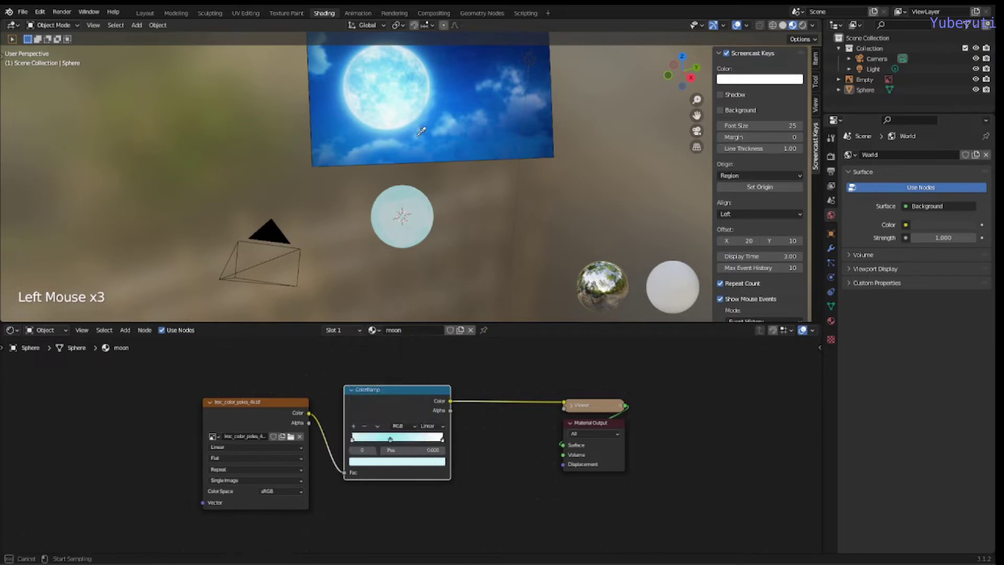
click(418, 81)
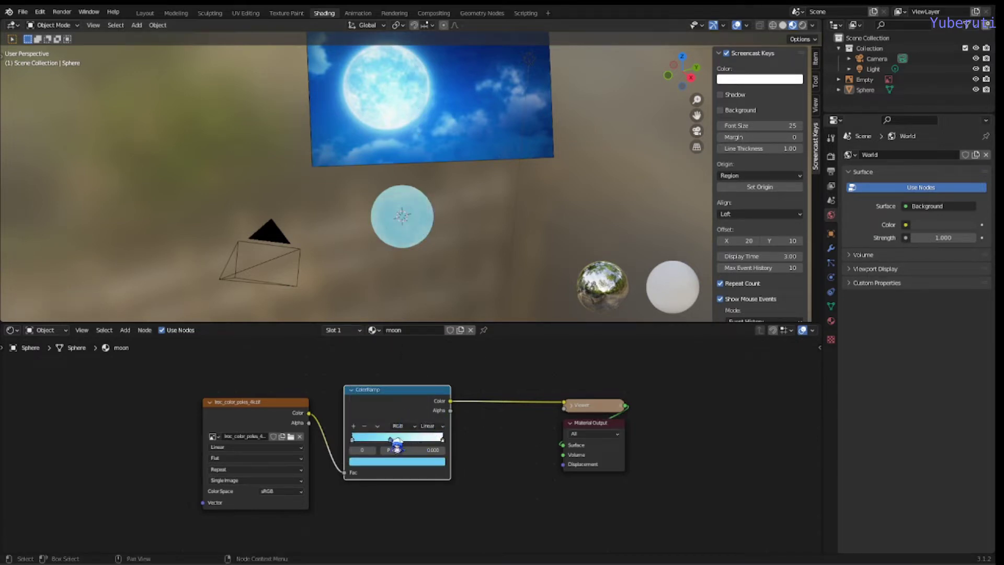
click(386, 439)
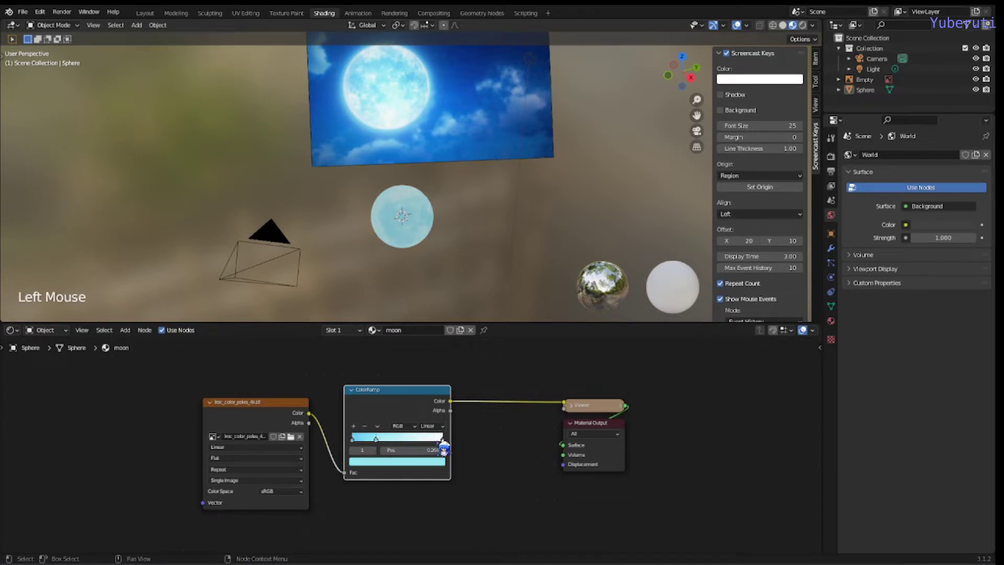
drag(443, 440, 385, 440)
Rearrange the image and ramp nodes and orbit to view the pale blue moon.
scroll(463, 234, up, 3)
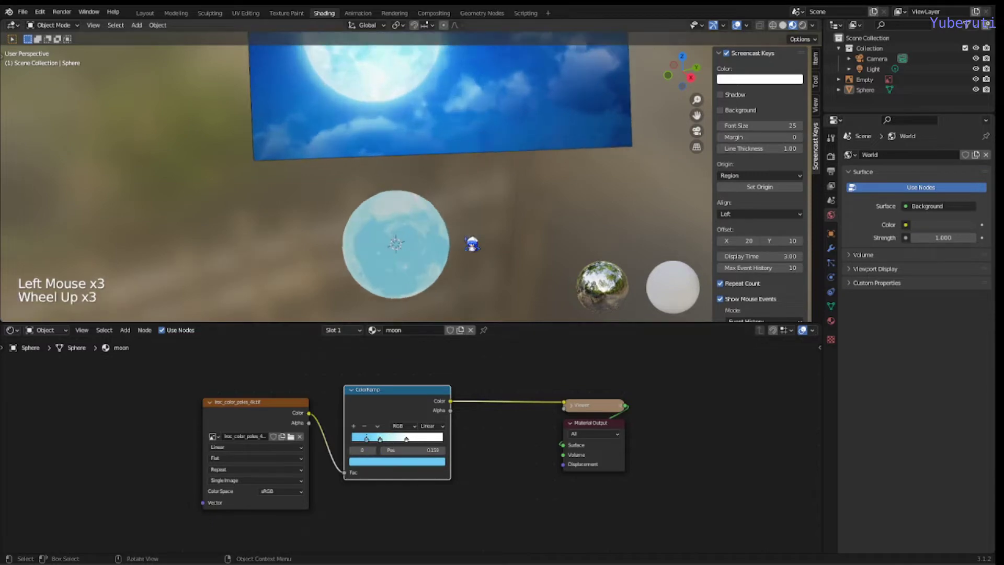
scroll(471, 242, down, 1)
middle_drag(463, 253, 377, 227)
drag(274, 381, 347, 379)
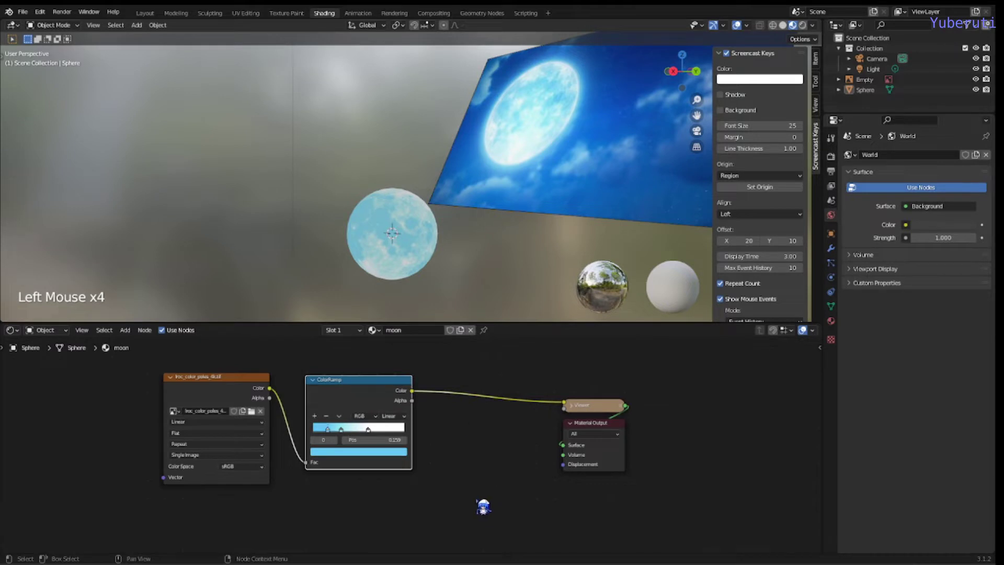
middle_drag(479, 491, 501, 492)
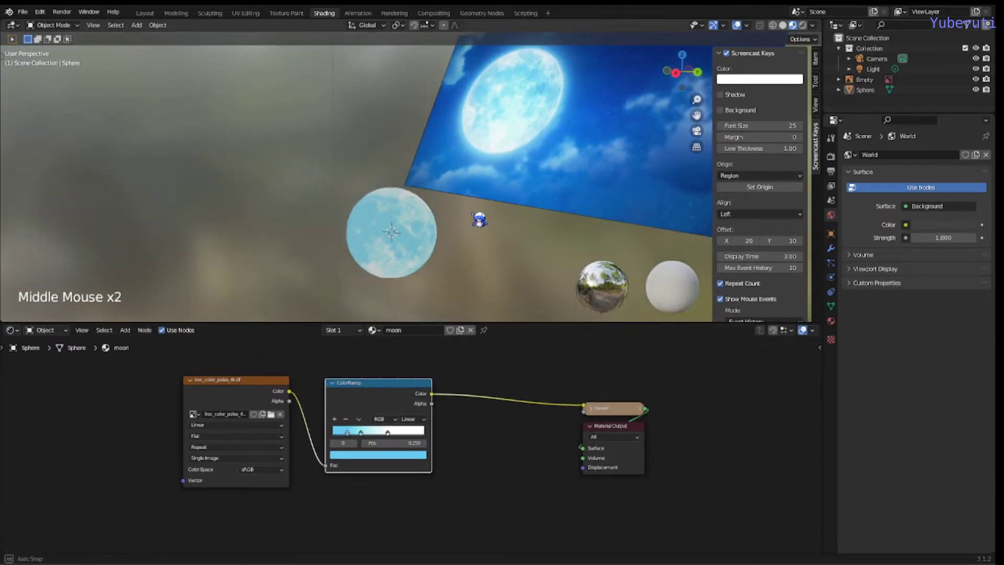
middle_drag(479, 219, 435, 235)
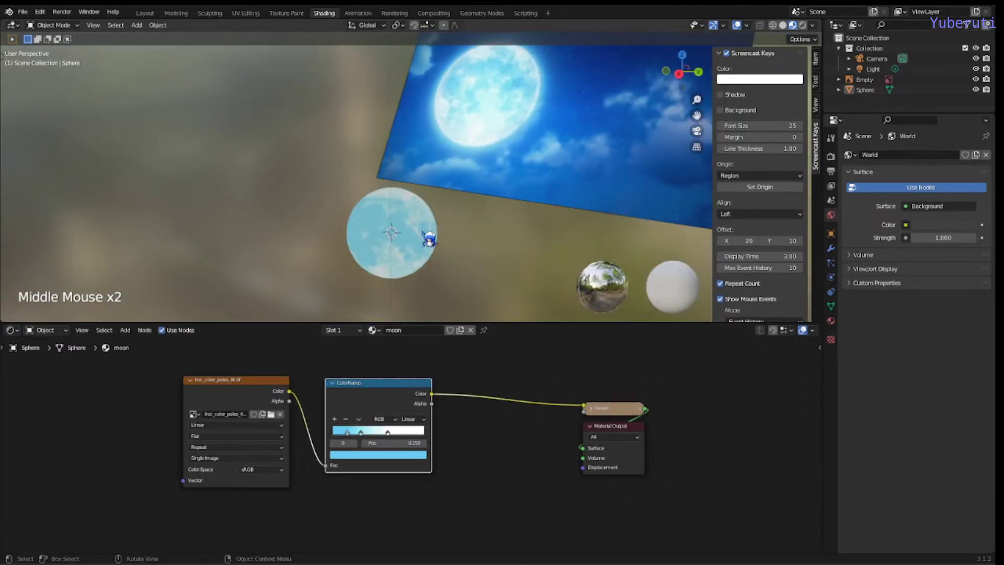
middle_drag(495, 220, 522, 222)
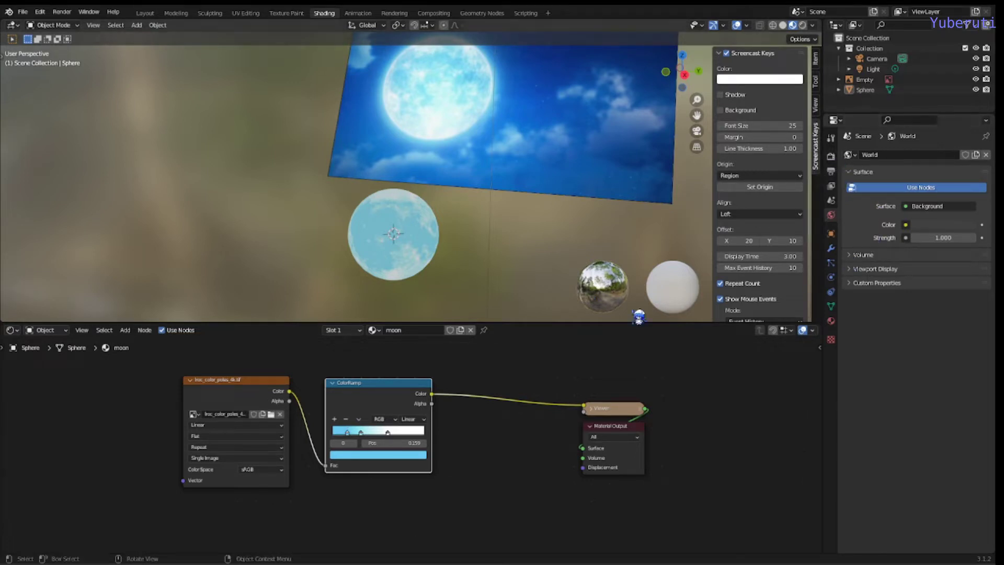
In Render Properties > Color Management, switch View Transform from Filmic to Standard.
click(837, 162)
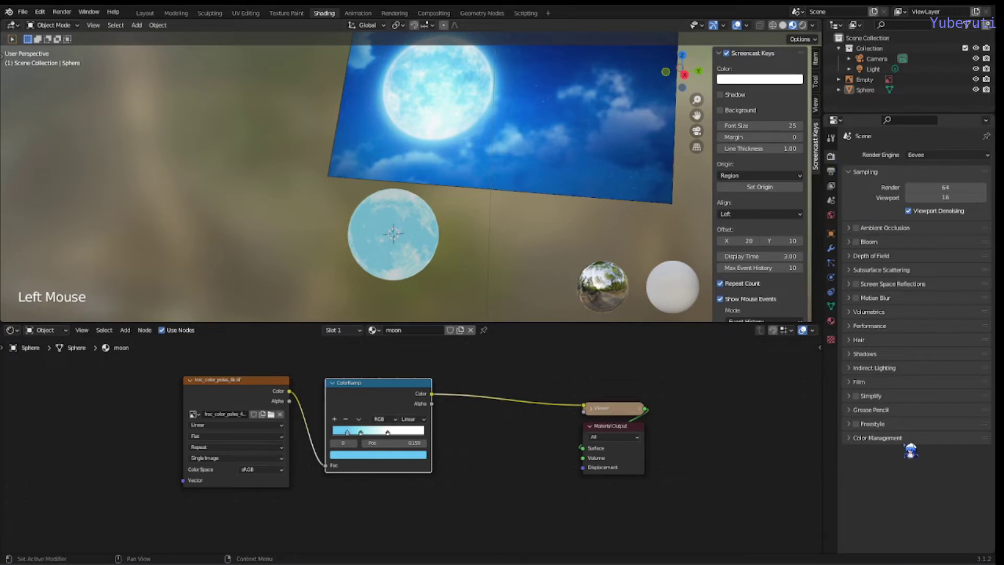
click(850, 439)
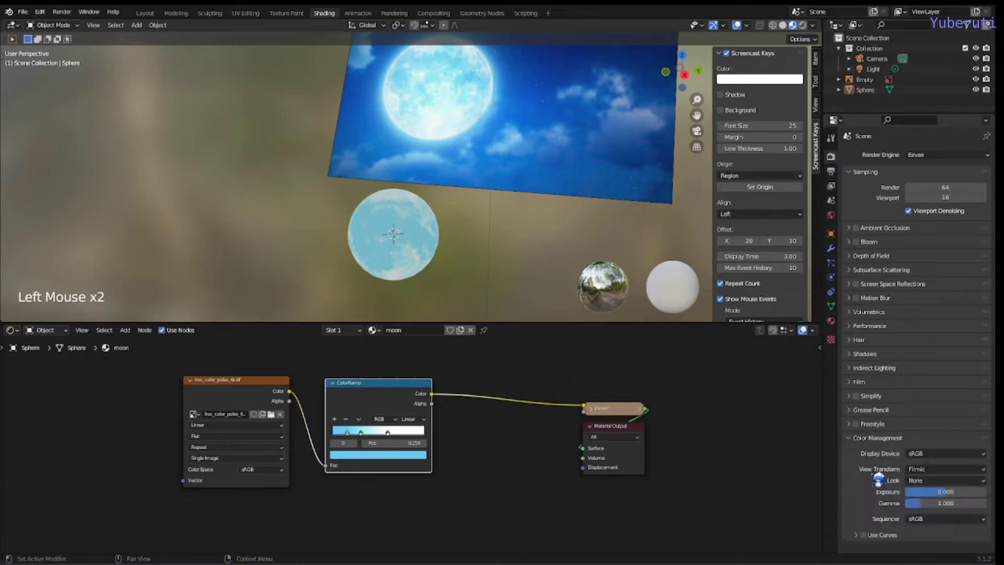
click(940, 470)
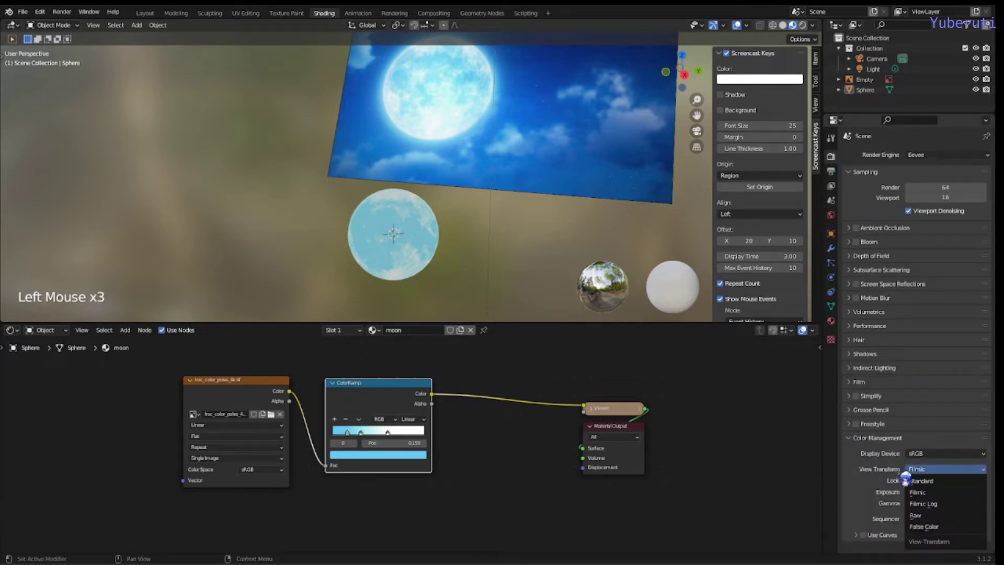
click(918, 470)
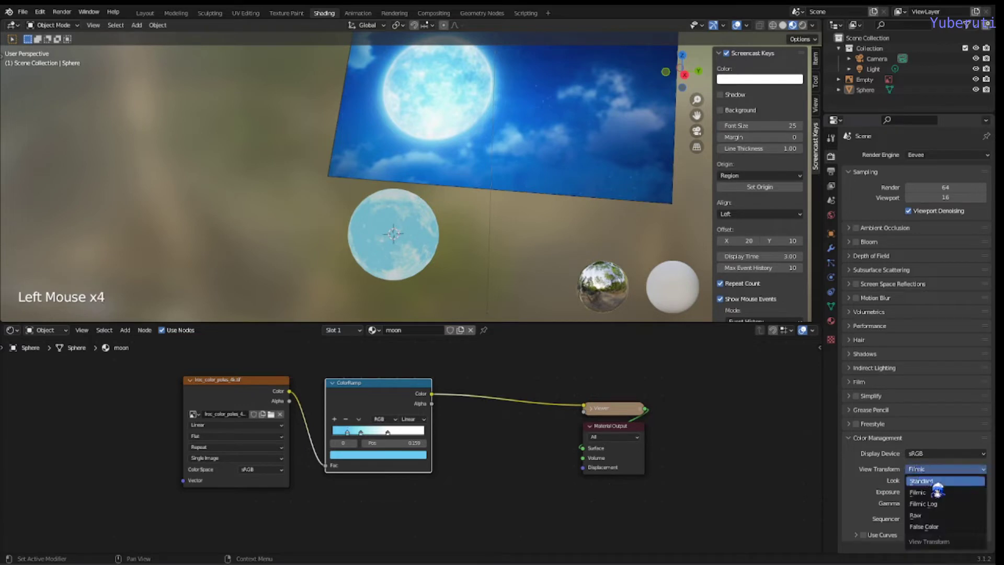
click(936, 481)
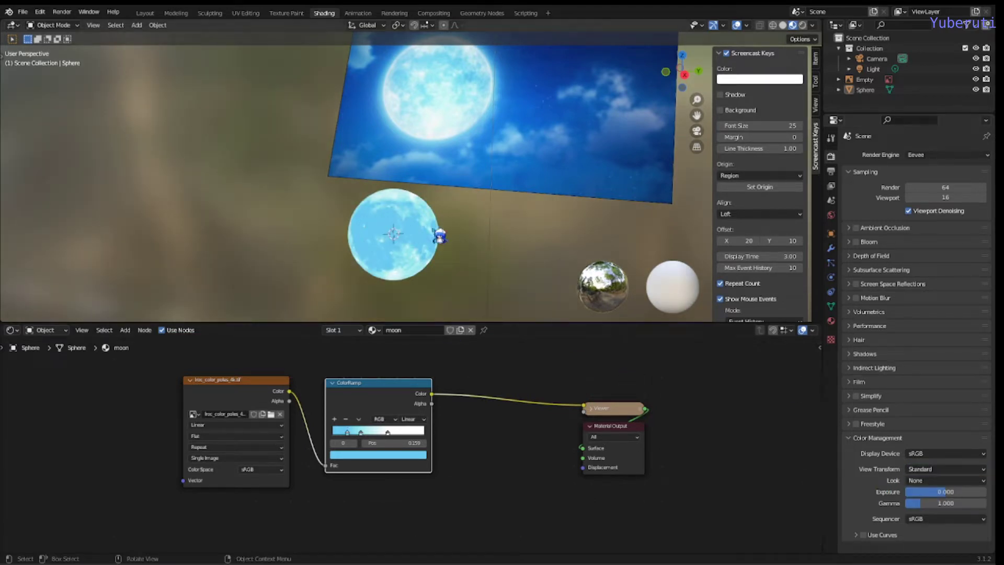
middle_drag(439, 234, 477, 217)
Move the ColorRamp's middle stop to about 0.335 and the white stop to about 0.655.
drag(381, 396, 412, 389)
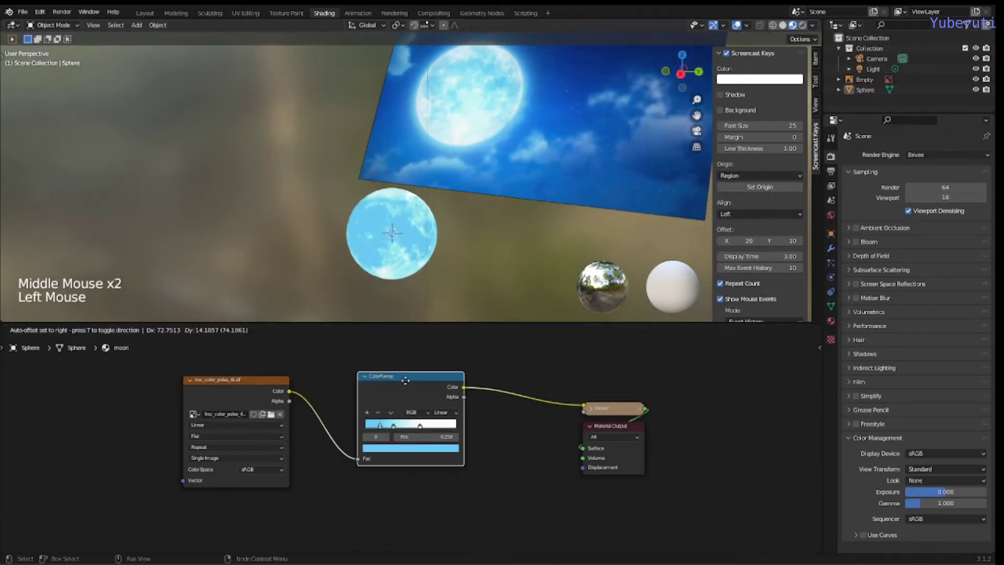
drag(393, 426, 401, 426)
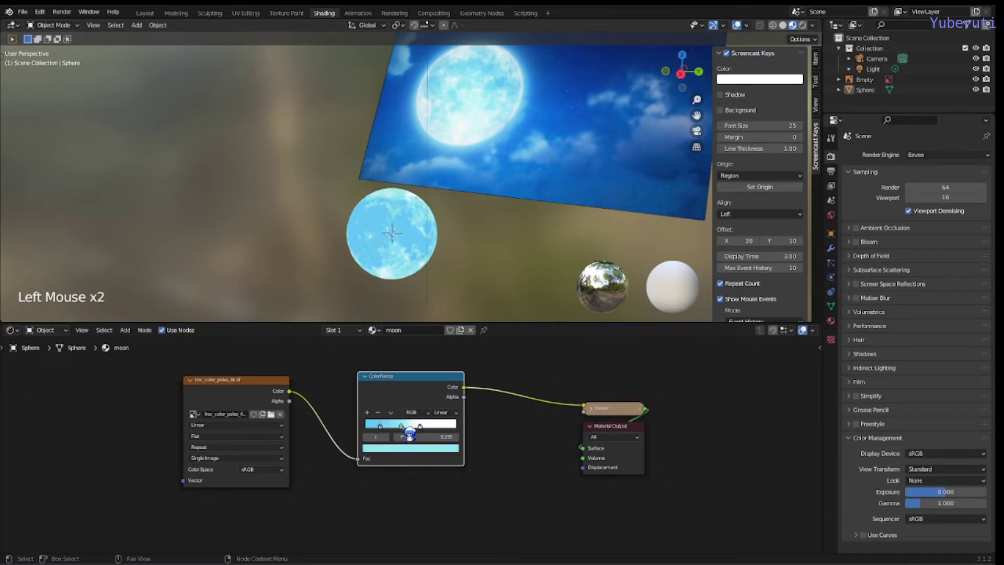
click(383, 425)
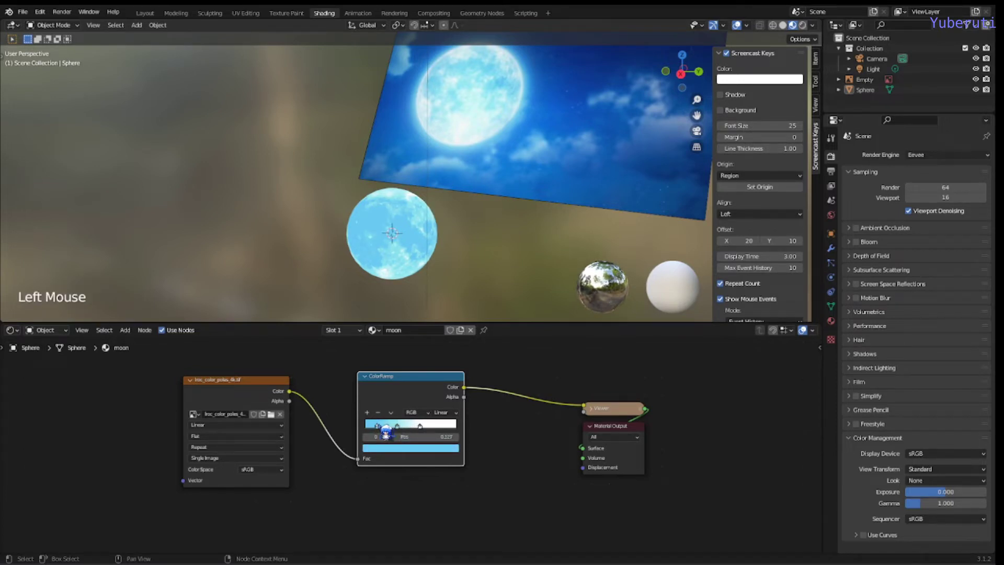
click(421, 426)
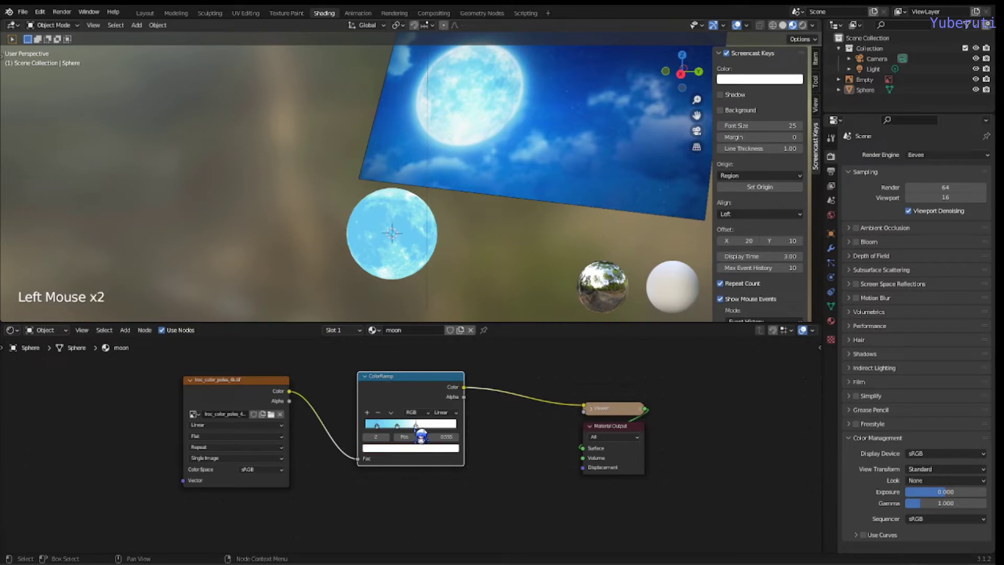
drag(422, 435, 424, 413)
Orbit the viewport and reposition the node editor to check the brighter blue moon.
middle_drag(445, 225, 468, 262)
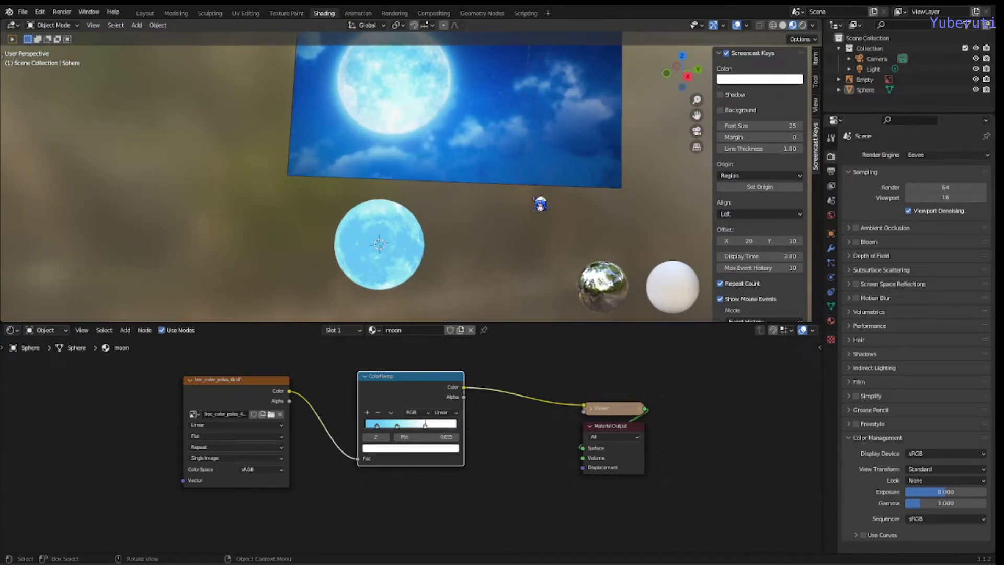
shift+middle_drag(532, 206, 531, 231)
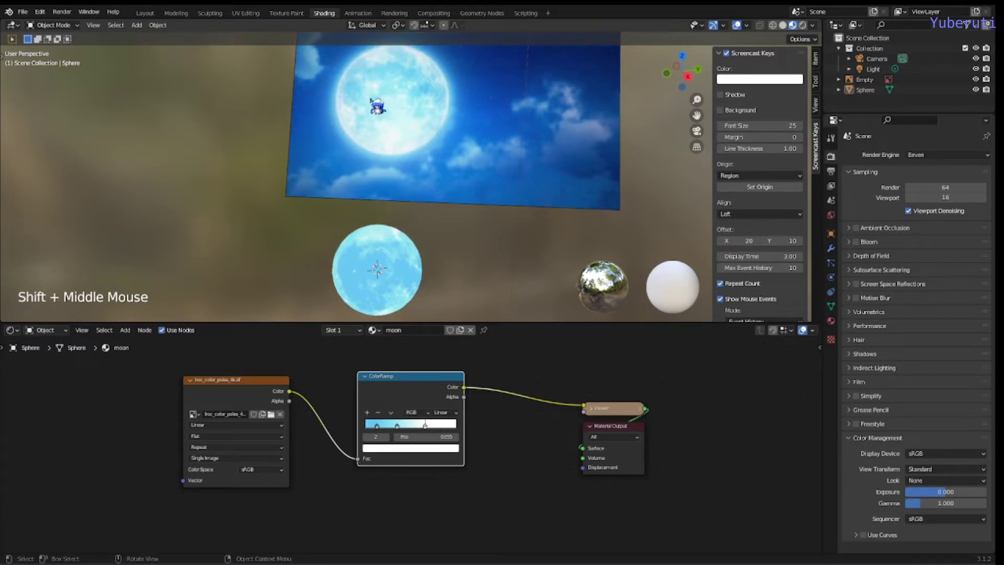
click(515, 471)
middle_drag(515, 470, 515, 410)
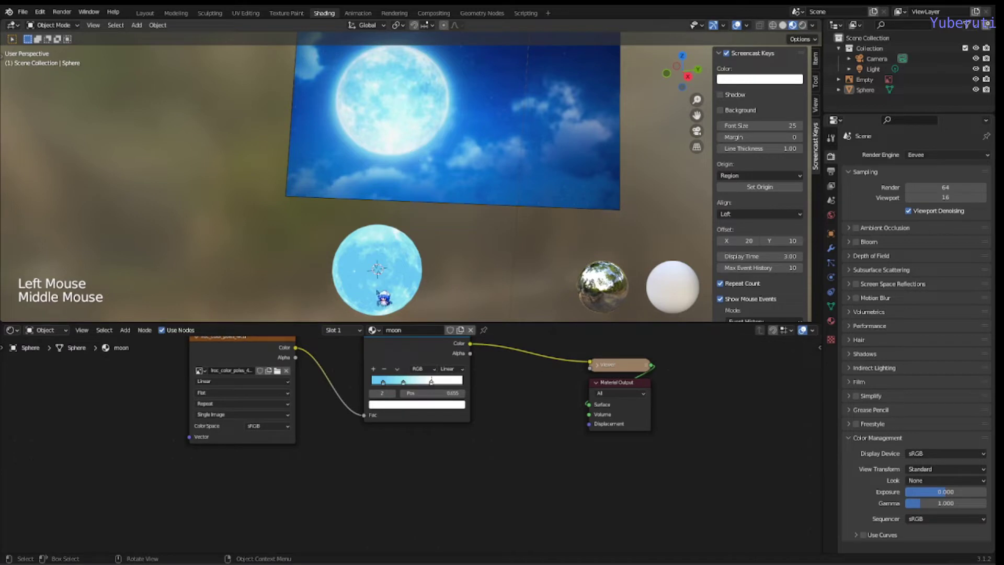
middle_drag(399, 272, 397, 254)
click(386, 466)
scroll(385, 466, down, 2)
middle_drag(385, 466, 393, 449)
Add a Musgrave Texture node below the image texture node.
scroll(392, 449, up, 1)
key(shift)
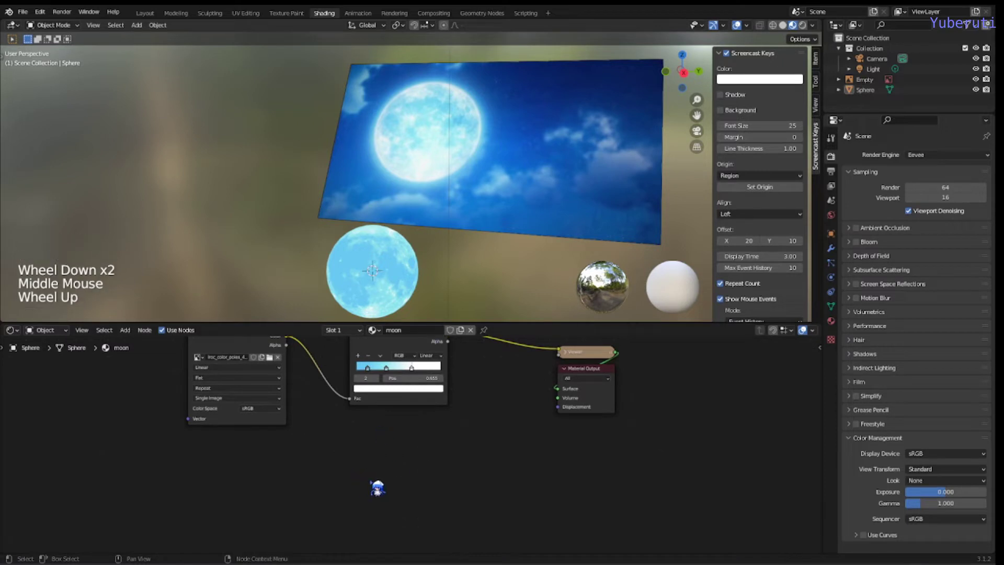
key(shift)
key(shift+a)
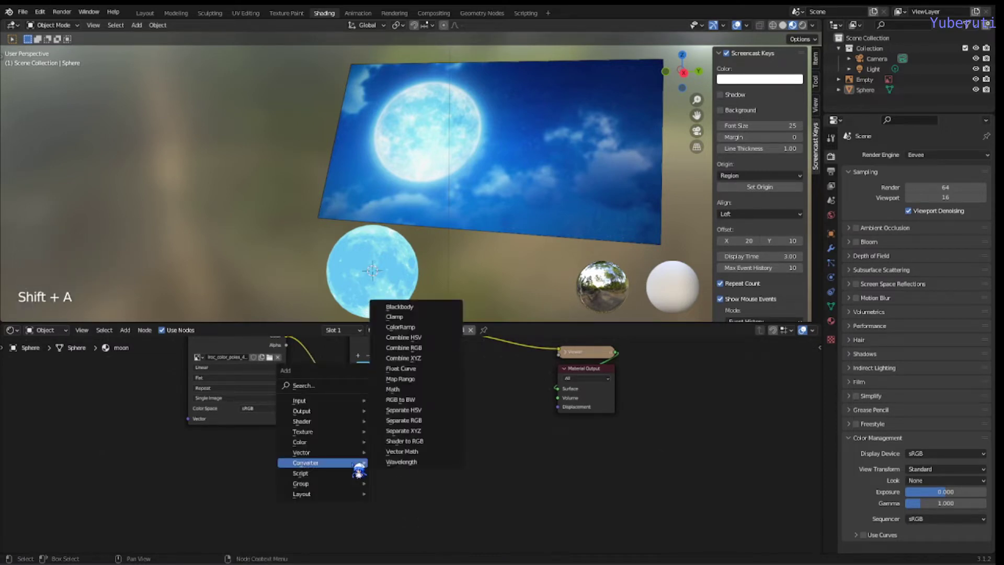
mouse_move(346, 434)
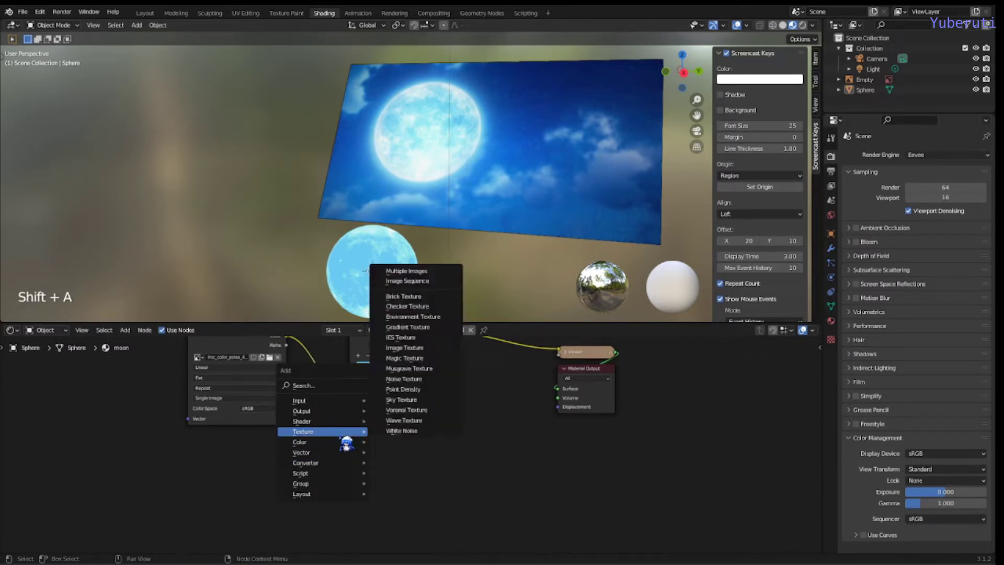
click(414, 368)
click(259, 441)
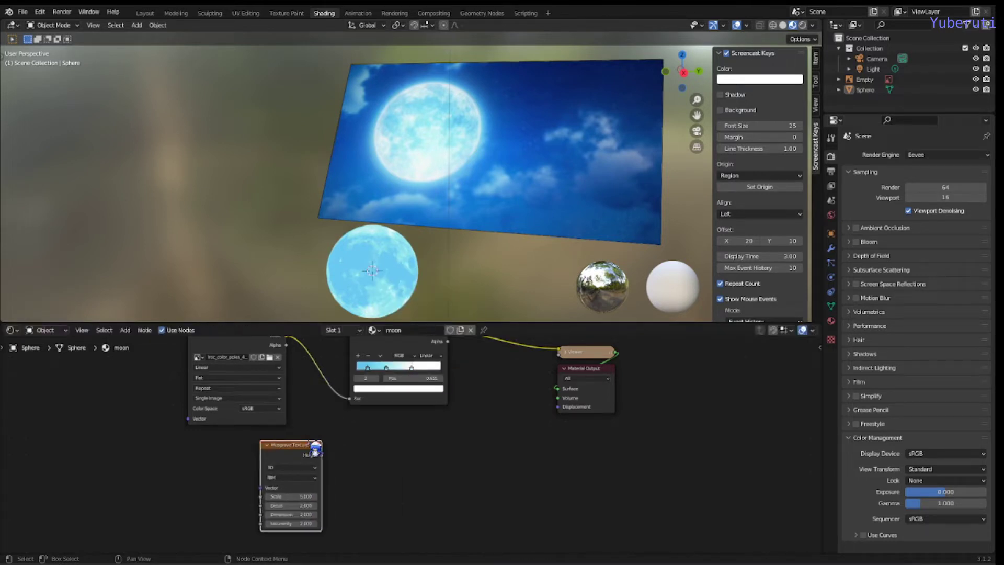
mouse_move(419, 461)
middle_down()
mouse_move(414, 429)
mouse_move(440, 426)
mouse_move(445, 440)
mouse_move(399, 473)
mouse_move(401, 456)
middle_up()
scroll(419, 461, down, 1)
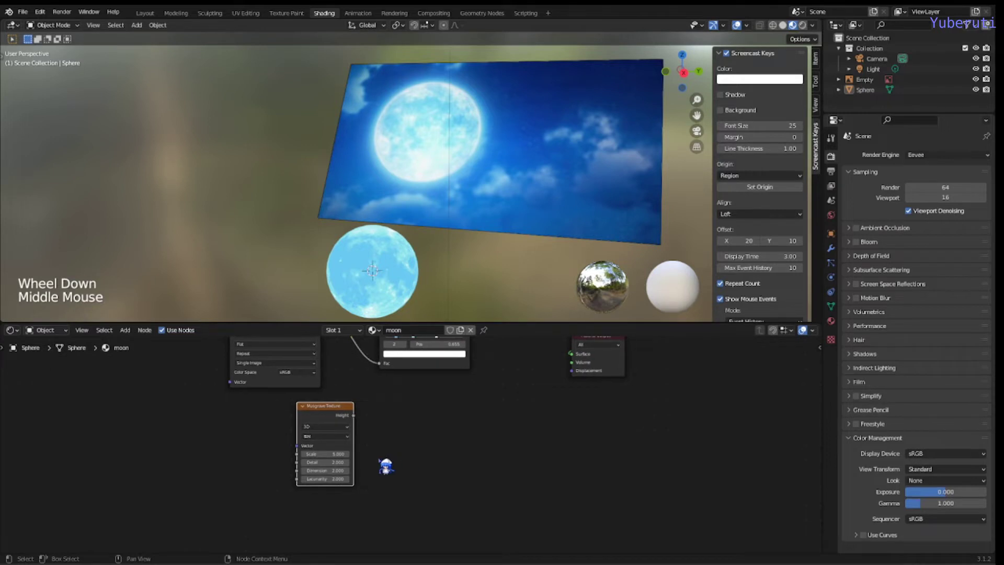
Add a Noise Texture node and place it under the Musgrave Texture.
key(shift+a)
mouse_move(385, 459)
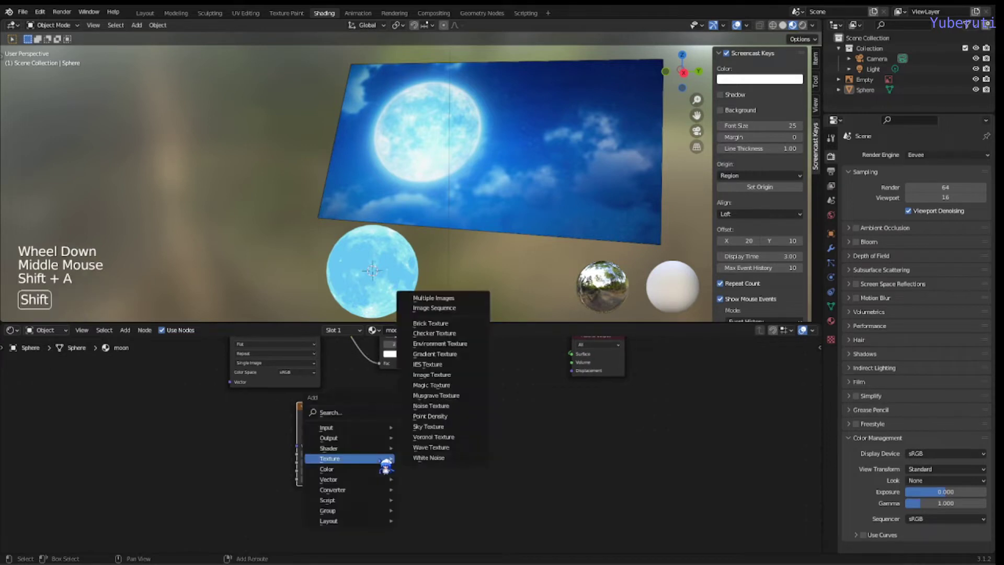
click(447, 406)
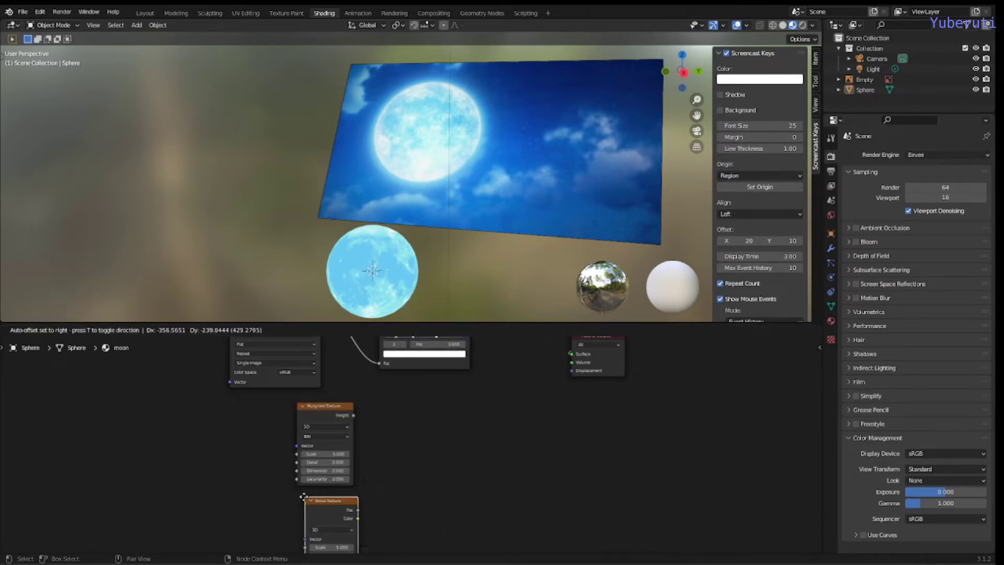
click(302, 494)
drag(321, 409, 324, 408)
click(416, 410)
Preview Musgrave on the sphere with scale raised to 6.800, then preview Noise with a larger scale.
ctrl+shift+click(325, 417)
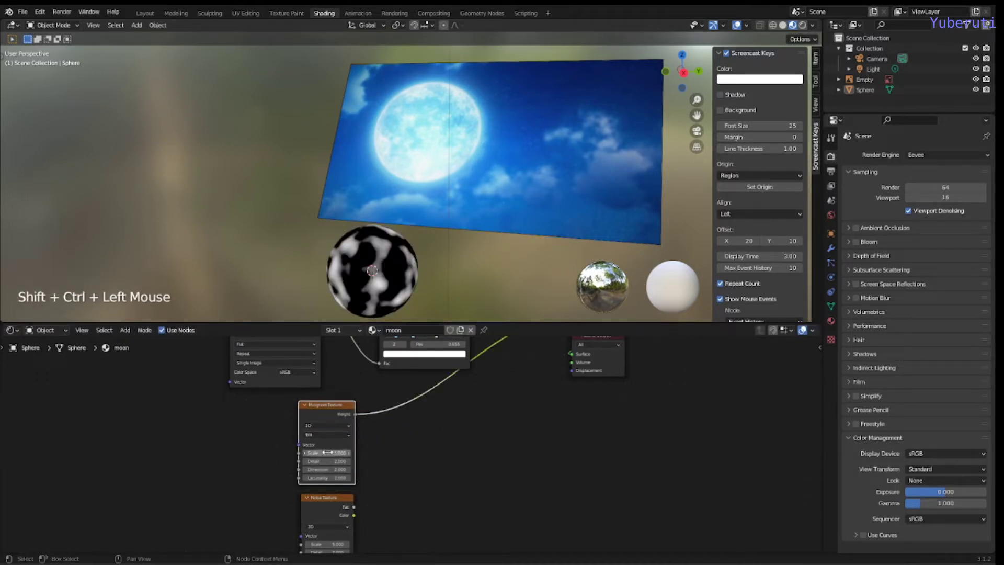
drag(327, 453, 345, 453)
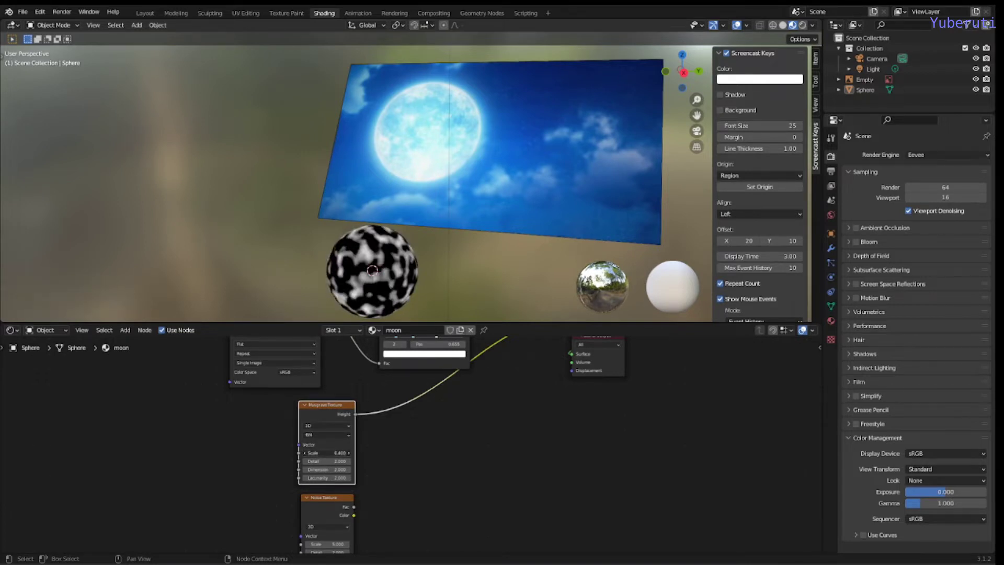
drag(327, 453, 342, 453)
key(Escape)
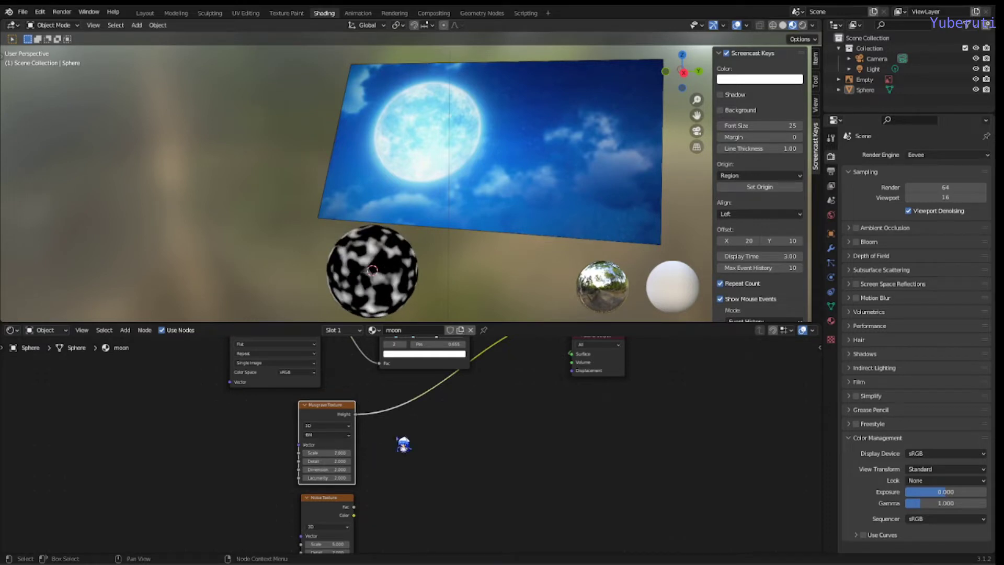
click(334, 505)
ctrl+shift+click(334, 506)
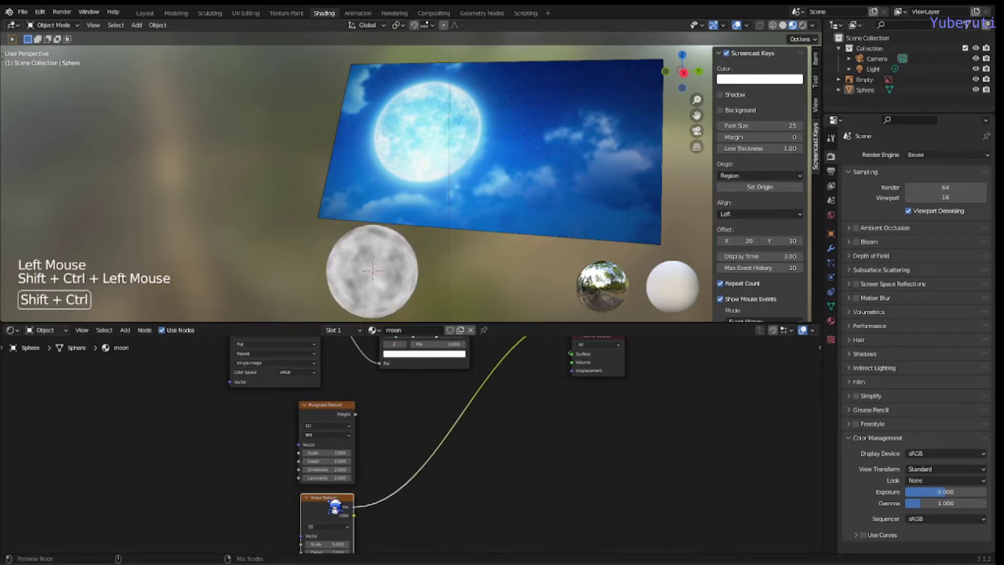
middle_drag(403, 484, 413, 432)
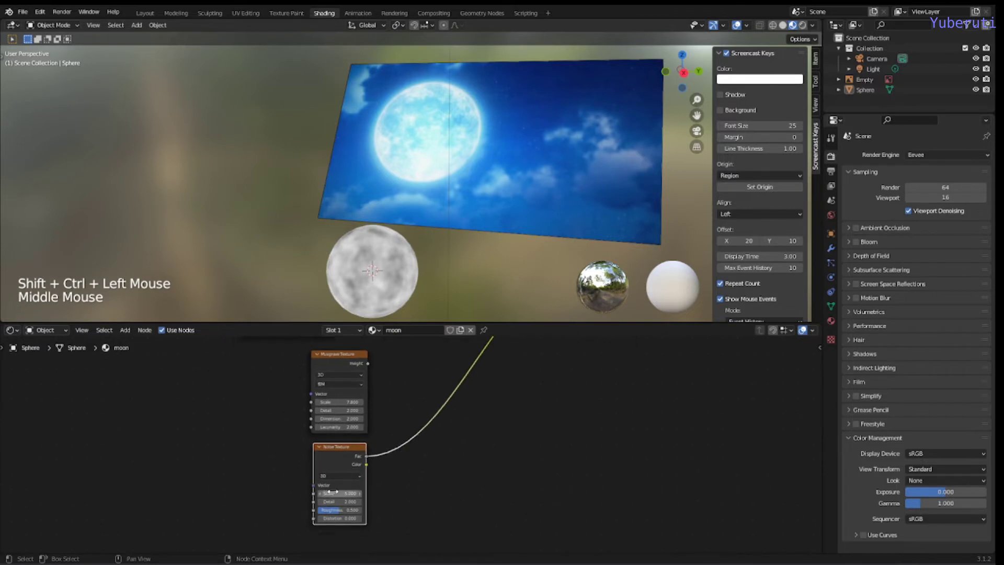
mouse_move(332, 492)
mouse_down()
mouse_move(361, 492)
mouse_move(348, 492)
mouse_up()
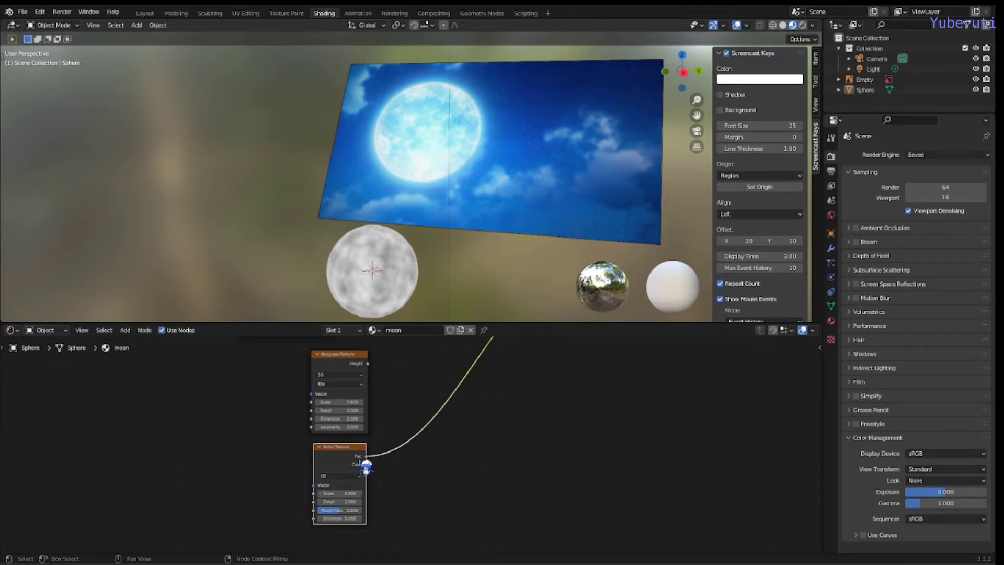
Recenter the node editor on the texture nodes, ready to add another node.
middle_drag(468, 413, 446, 441)
click(407, 473)
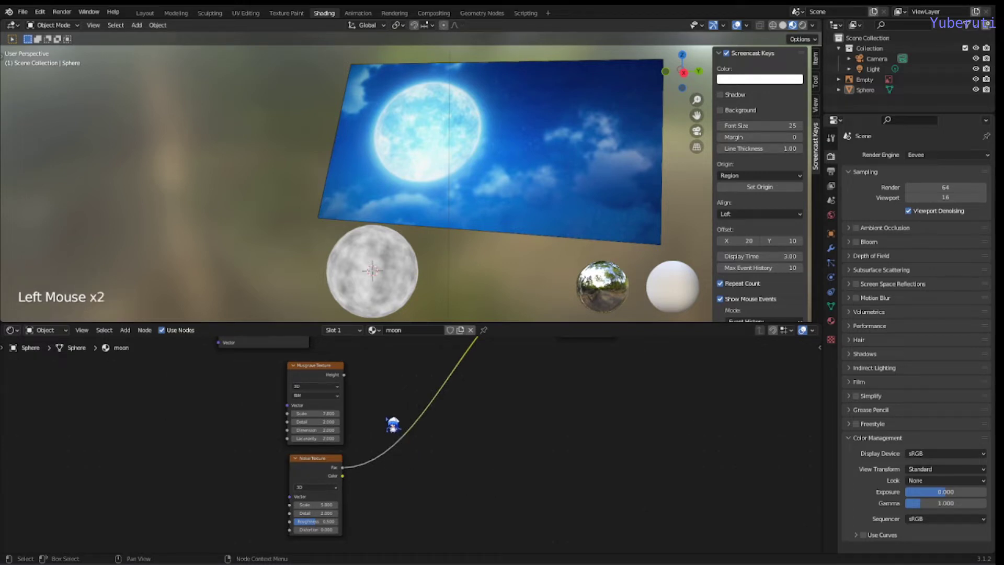
scroll(398, 421, down, 1)
middle_drag(399, 418, 399, 410)
scroll(399, 410, up, 1)
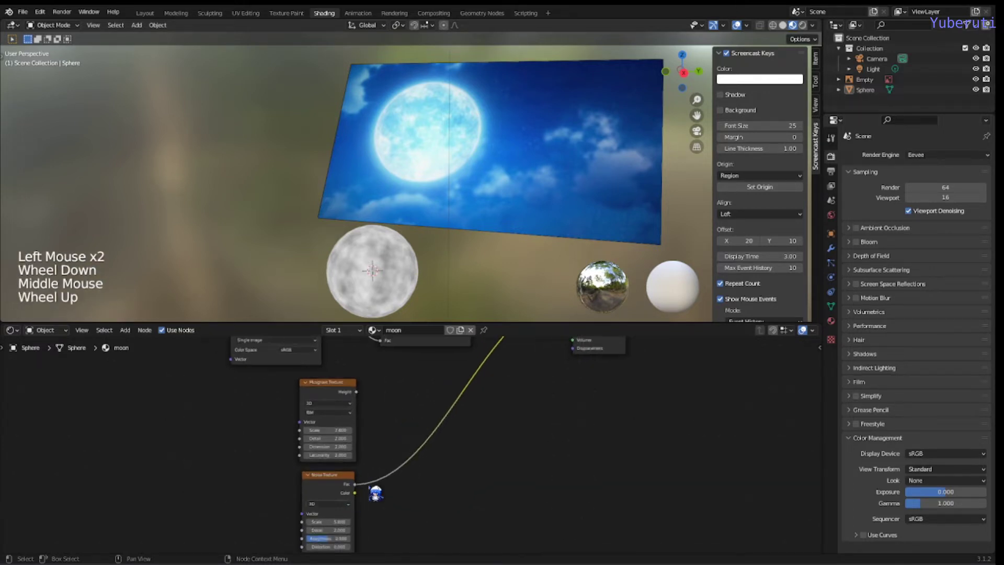
key(shift+a)
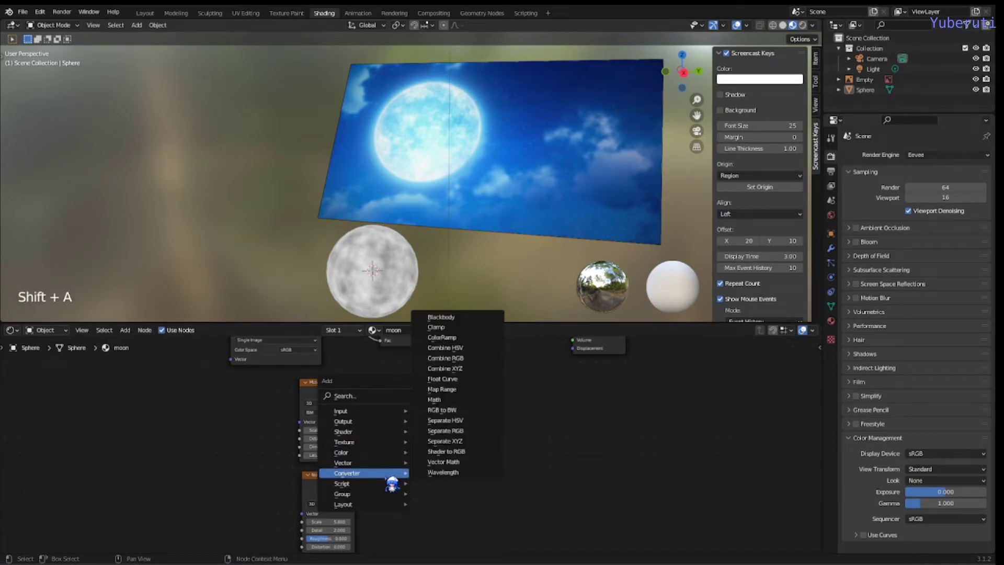
Insert a Mix node on the Noise link, with Musgrave Height in Color1 and Noise in Color2.
mouse_move(387, 455)
click(467, 506)
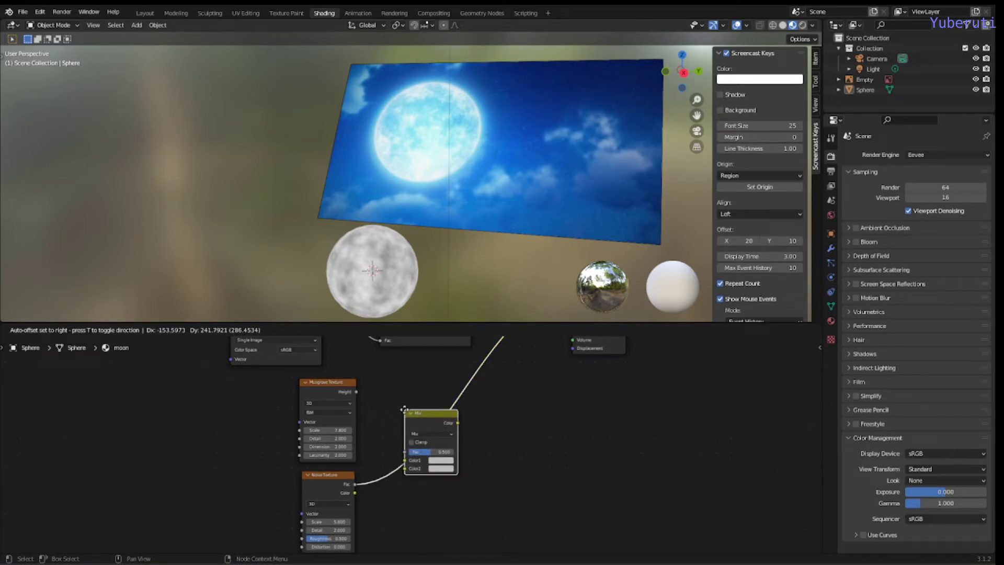
click(404, 410)
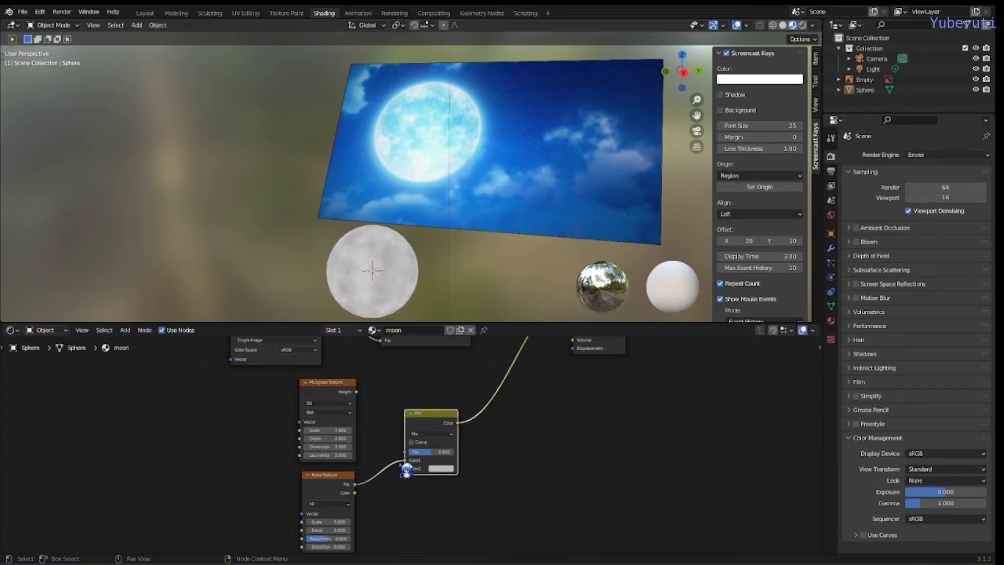
drag(406, 460, 405, 468)
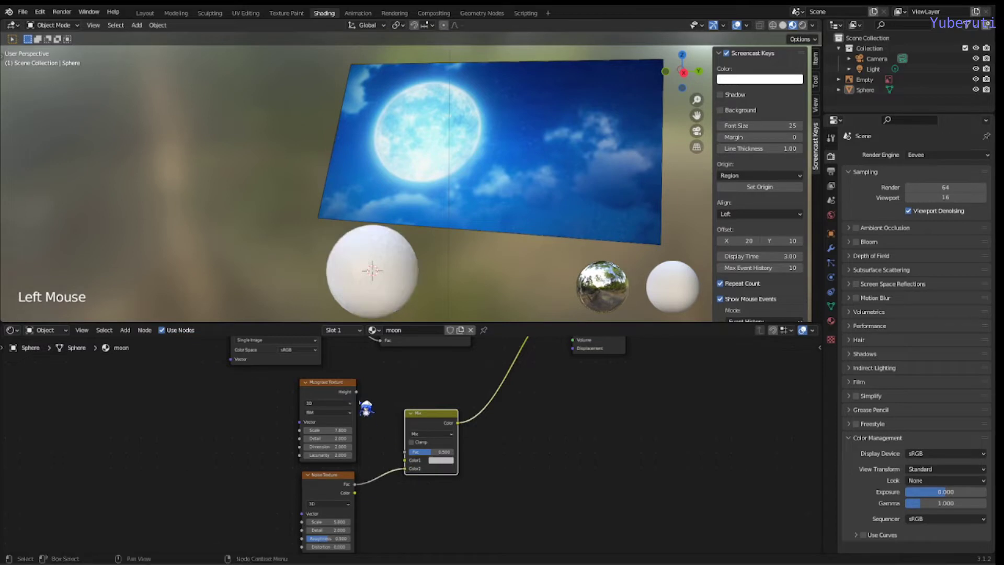
drag(357, 392, 407, 460)
mouse_move(430, 416)
mouse_down()
mouse_move(427, 402)
mouse_move(428, 411)
mouse_up()
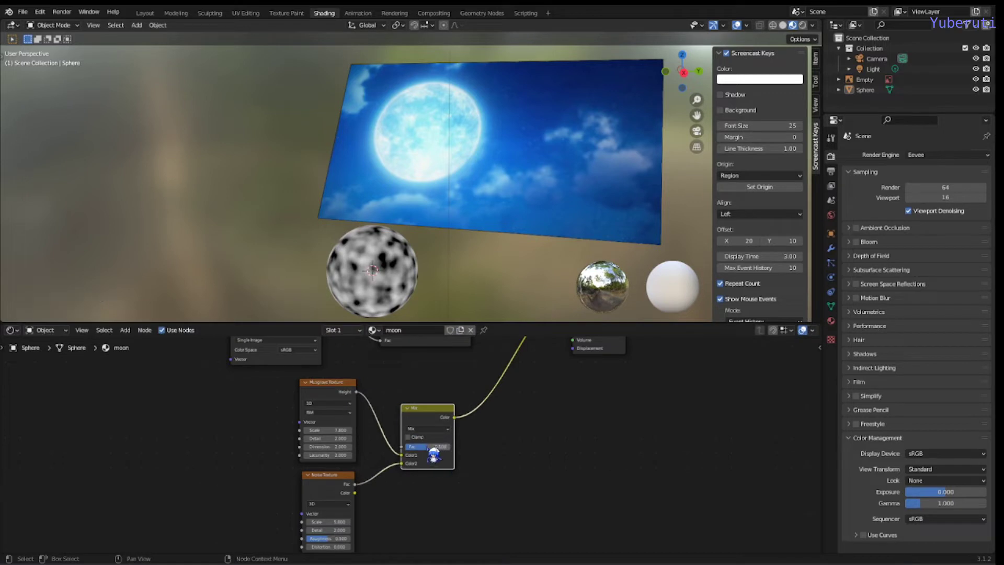
Set the Mix factor to 0.483 and move the Musgrave and Noise nodes left.
drag(431, 449, 426, 448)
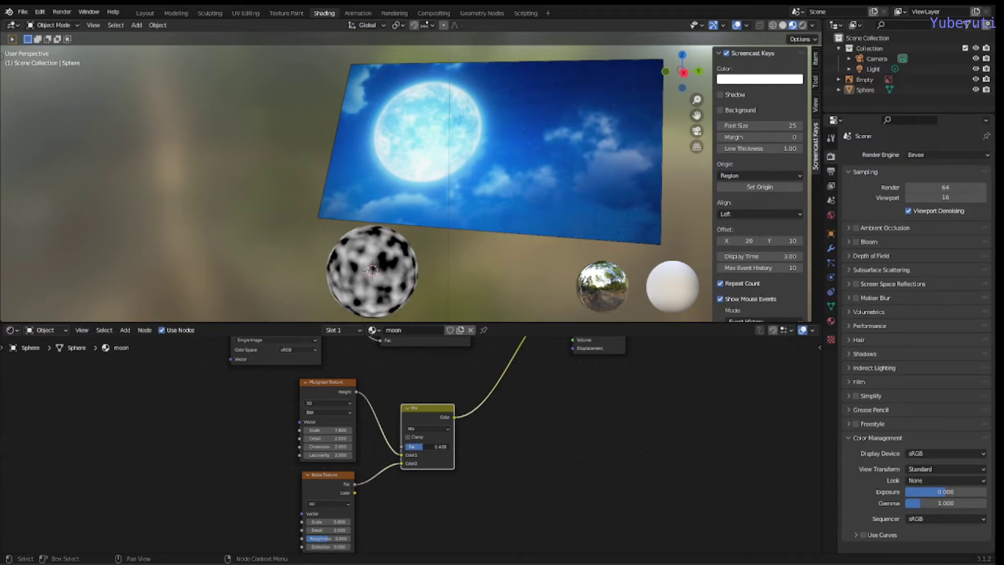
drag(421, 447, 428, 447)
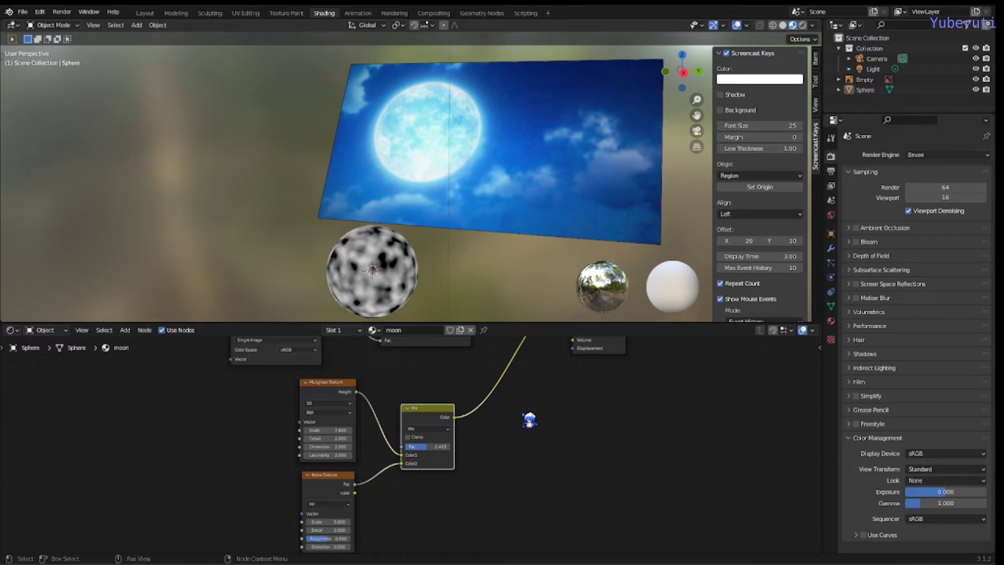
drag(263, 449, 421, 483)
drag(438, 421, 376, 425)
click(503, 449)
middle_drag(504, 449, 490, 453)
click(479, 464)
key(shift+a)
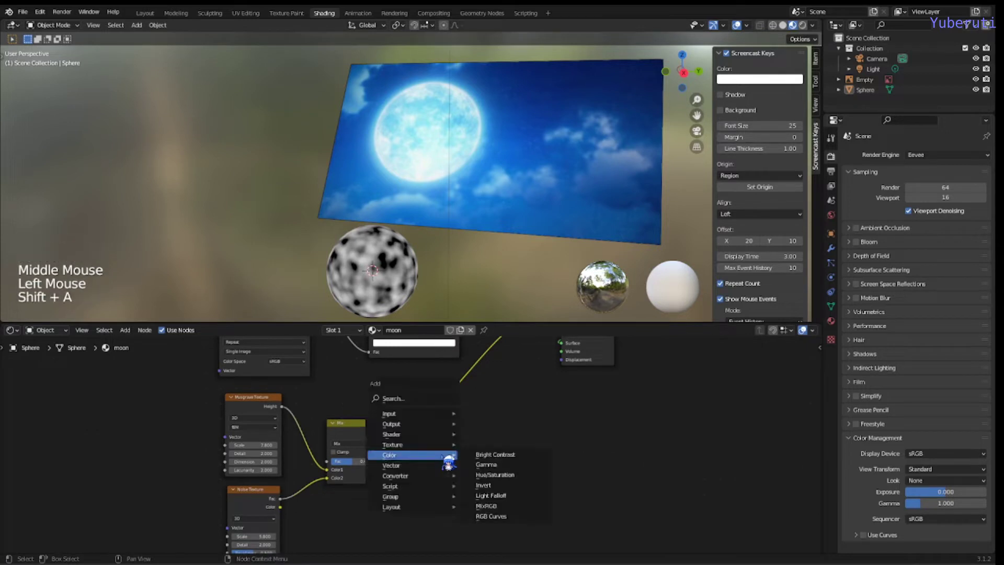
Insert a ColorRamp after the Mix node and slide its white stop to mid-ramp.
mouse_move(445, 477)
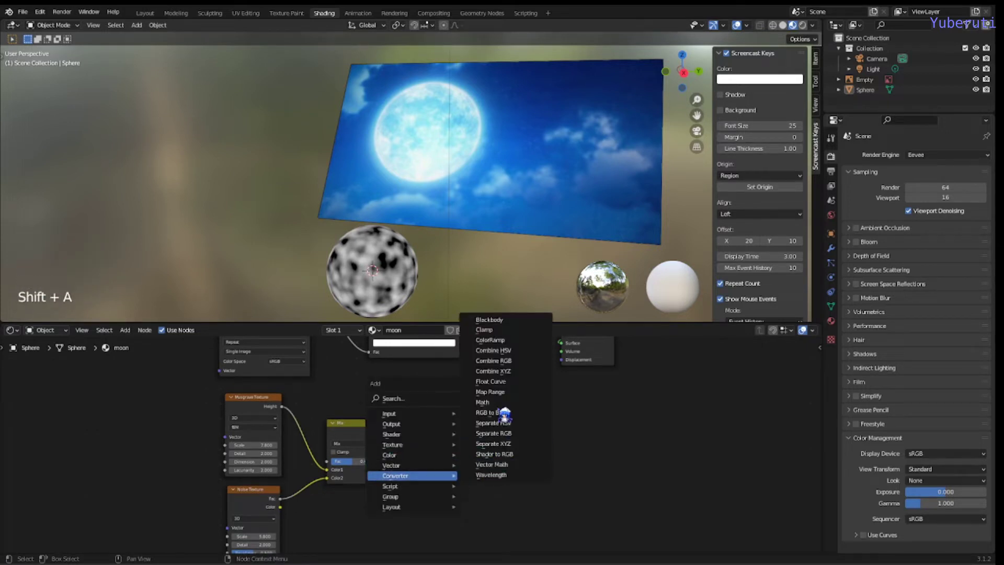
click(503, 350)
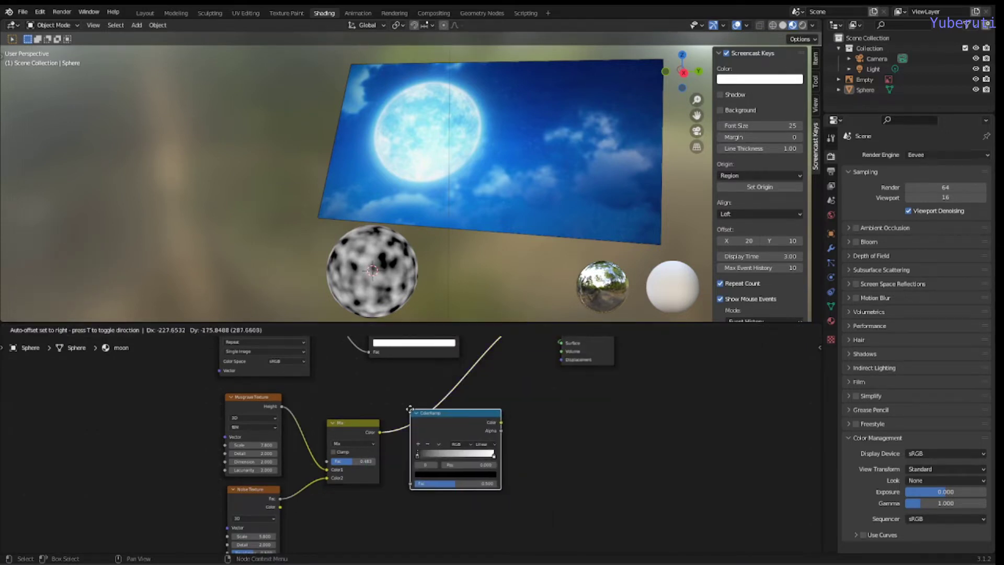
click(411, 411)
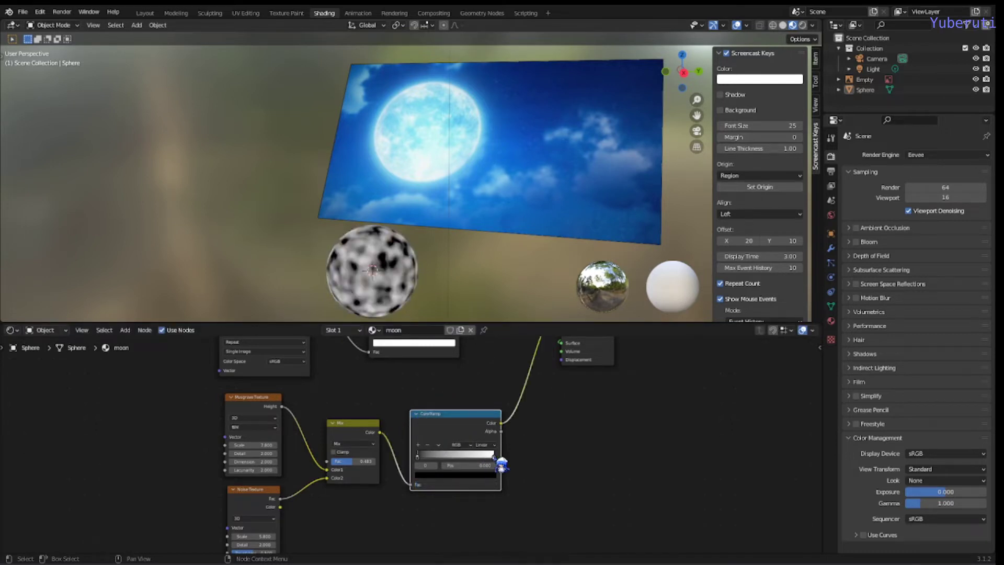
drag(501, 464, 463, 459)
Shift the Musgrave, Noise, Mix and ColorRamp nodes left and zoom out over the tree.
drag(201, 447, 452, 465)
click(200, 444)
drag(189, 434, 455, 535)
drag(442, 430, 410, 438)
click(429, 385)
middle_drag(439, 390, 394, 425)
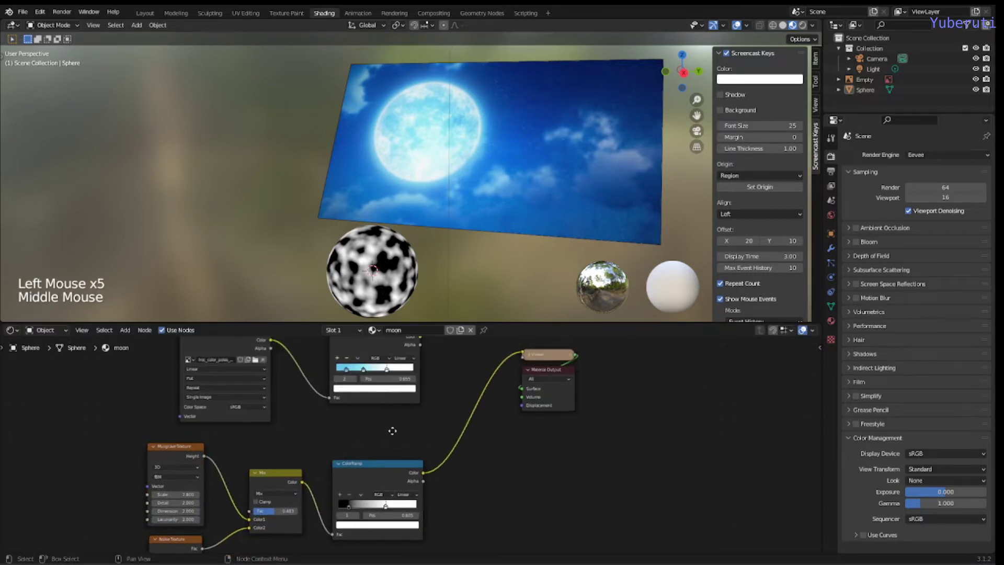
scroll(408, 430, down, 1)
scroll(408, 430, down, 1)
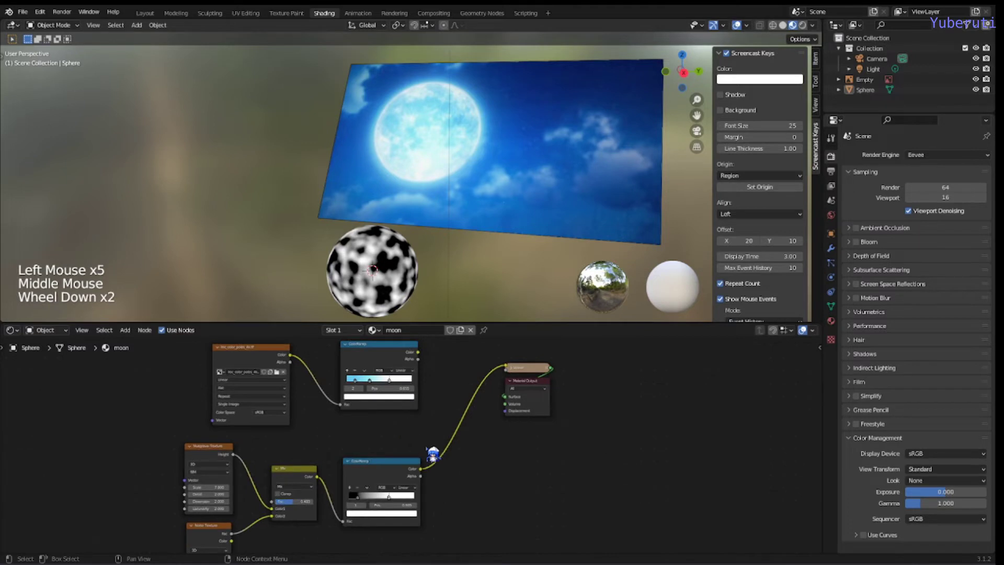
click(391, 356)
click(369, 484)
Insert another Mix node before the output, fed by the pattern ColorRamp, at factor 0.100.
click(410, 437)
key(shift+a)
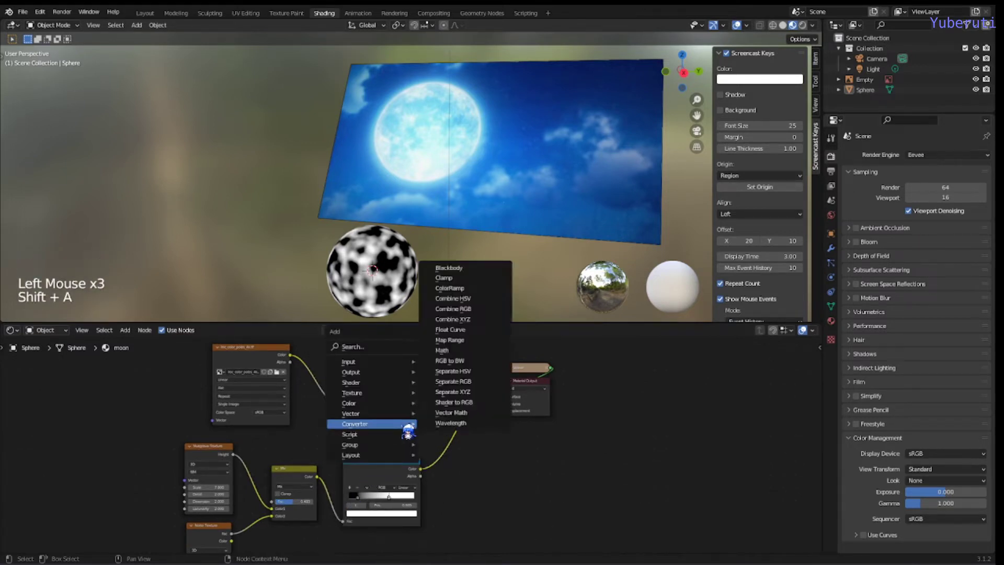
mouse_move(400, 406)
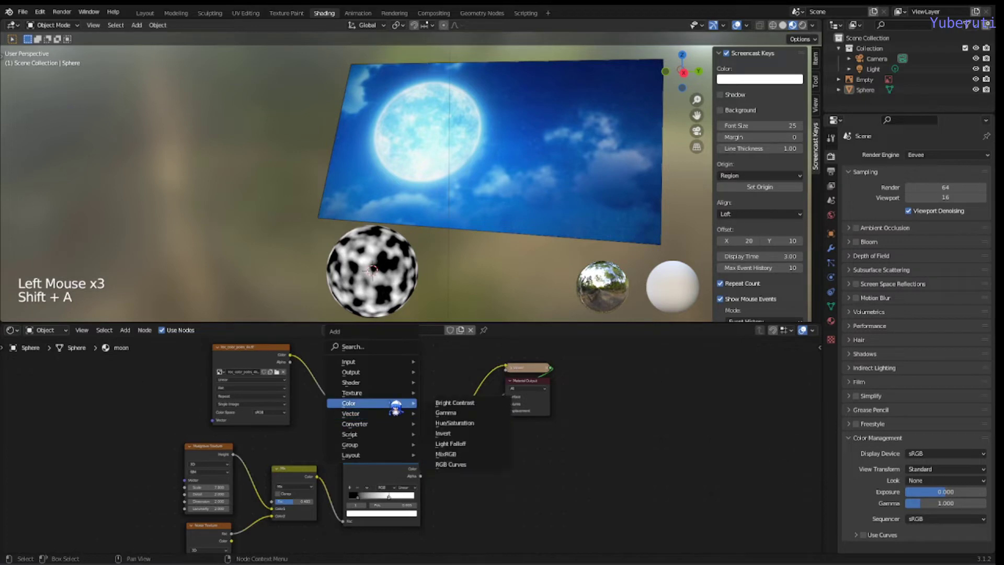
click(465, 455)
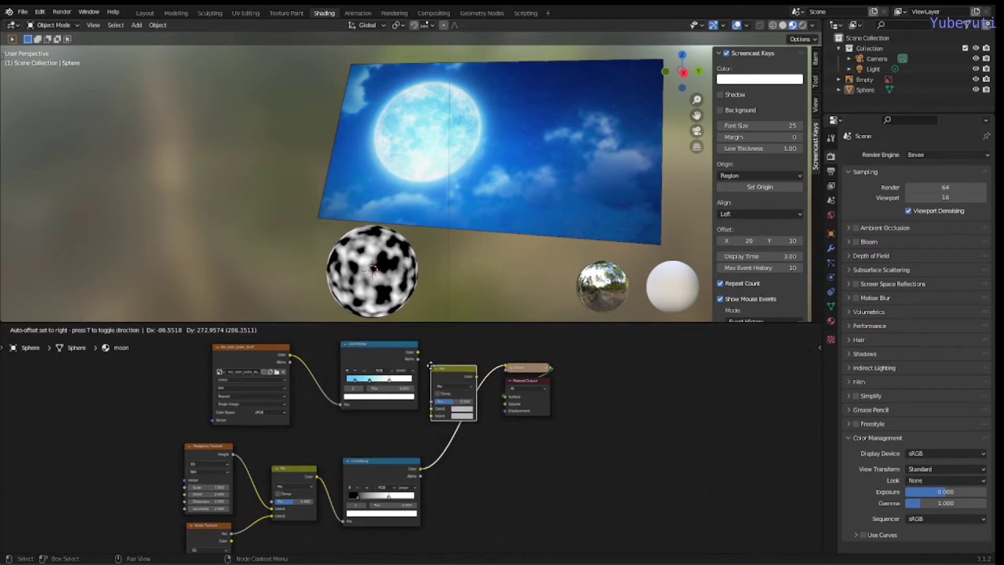
click(455, 366)
mouse_move(418, 356)
mouse_down()
mouse_move(457, 411)
mouse_move(420, 362)
mouse_up()
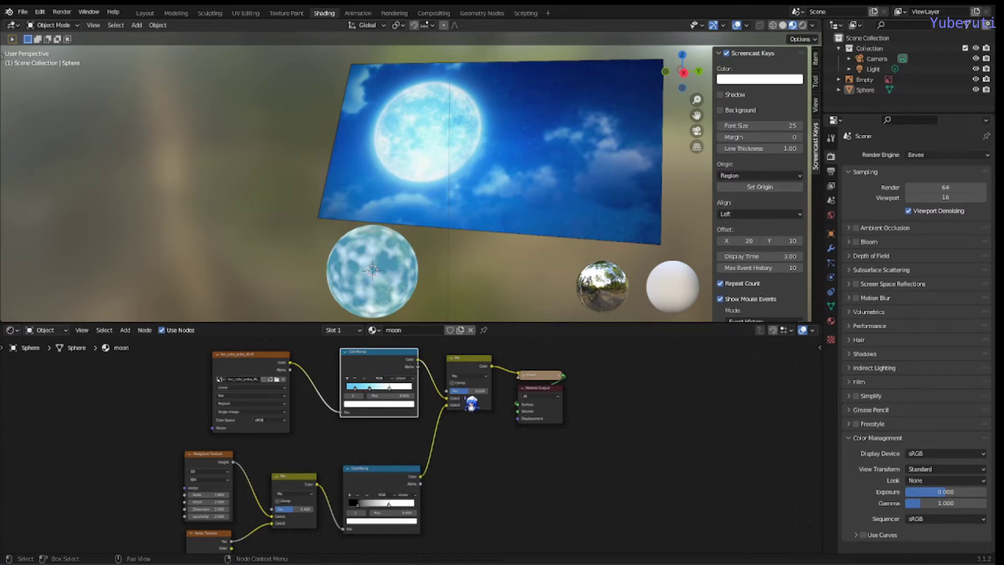
drag(471, 392, 457, 392)
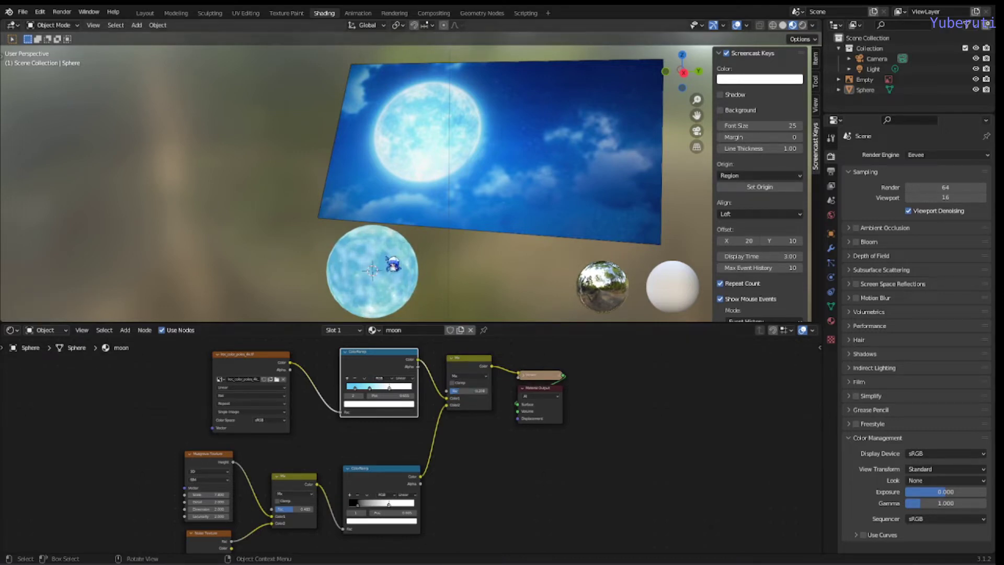
Set the new Mix factor to 0.122 and shift the Image Texture, ColorRamp and Mix nodes left.
middle_drag(392, 264, 408, 282)
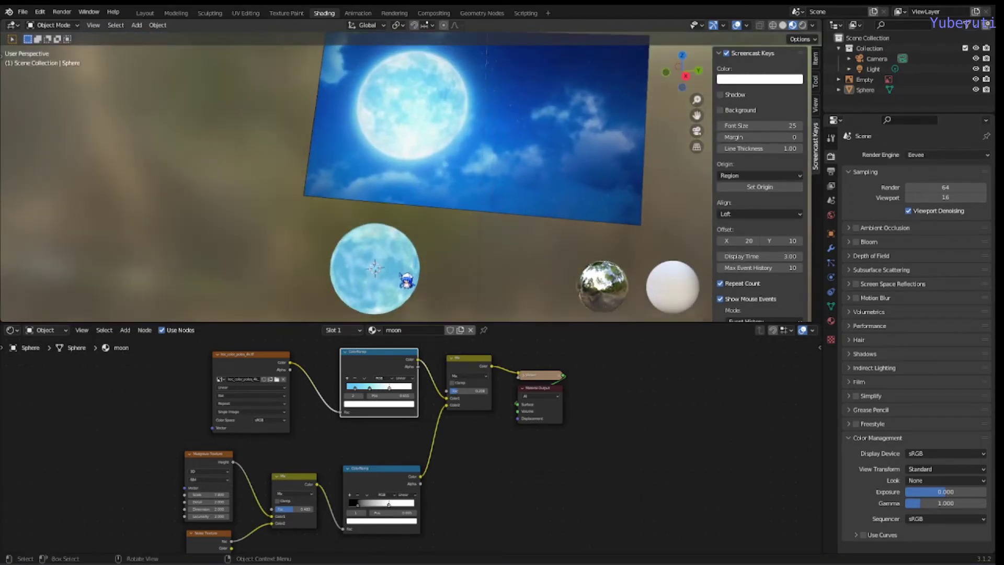
click(461, 390)
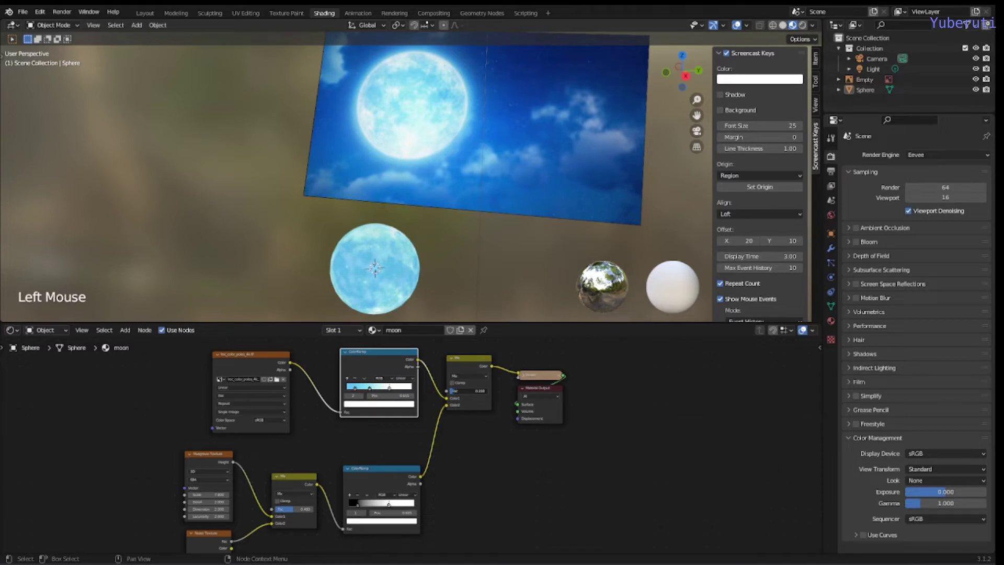
drag(460, 390, 465, 393)
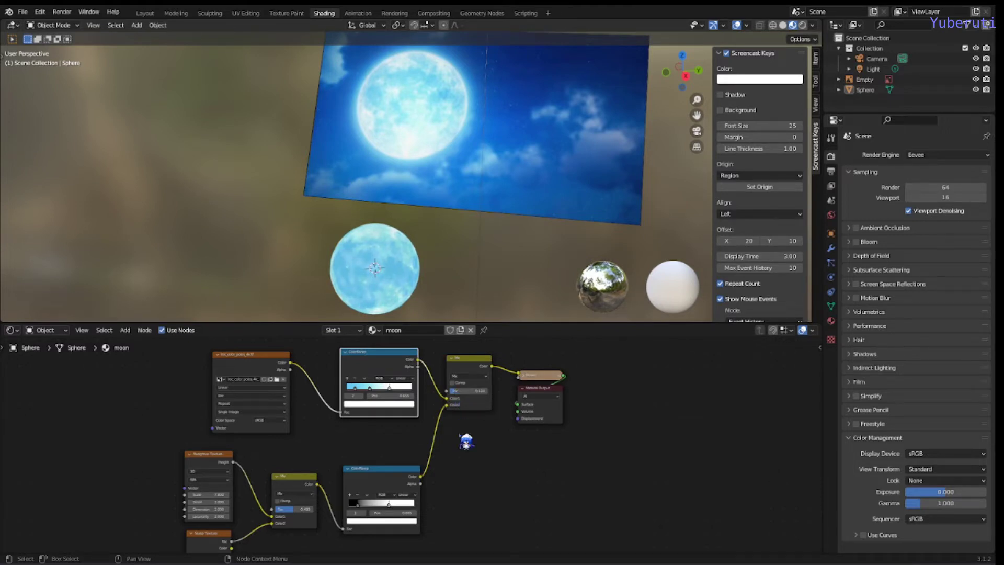
mouse_move(515, 396)
middle_down()
mouse_move(487, 424)
mouse_move(500, 401)
middle_up()
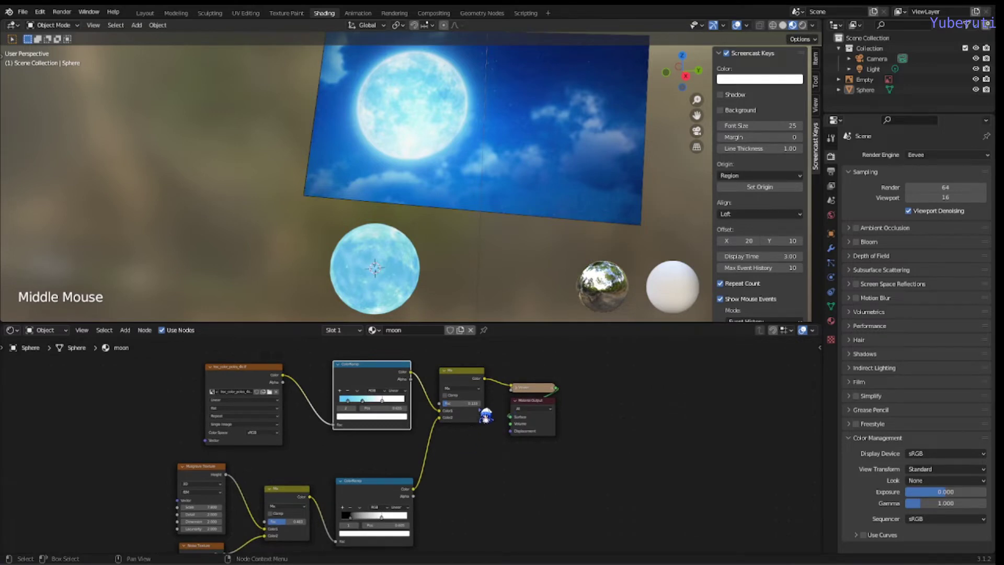
drag(246, 379, 224, 377)
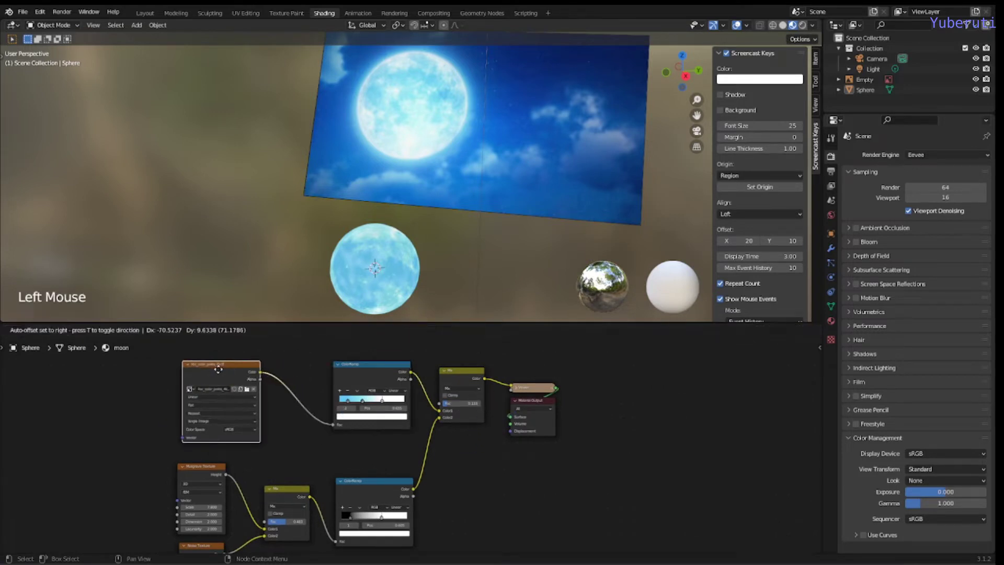
drag(382, 370, 354, 366)
drag(455, 372, 435, 377)
Move the four lower noise nodes and the upper ColorRamp to tidy the layout.
scroll(418, 444, down, 1)
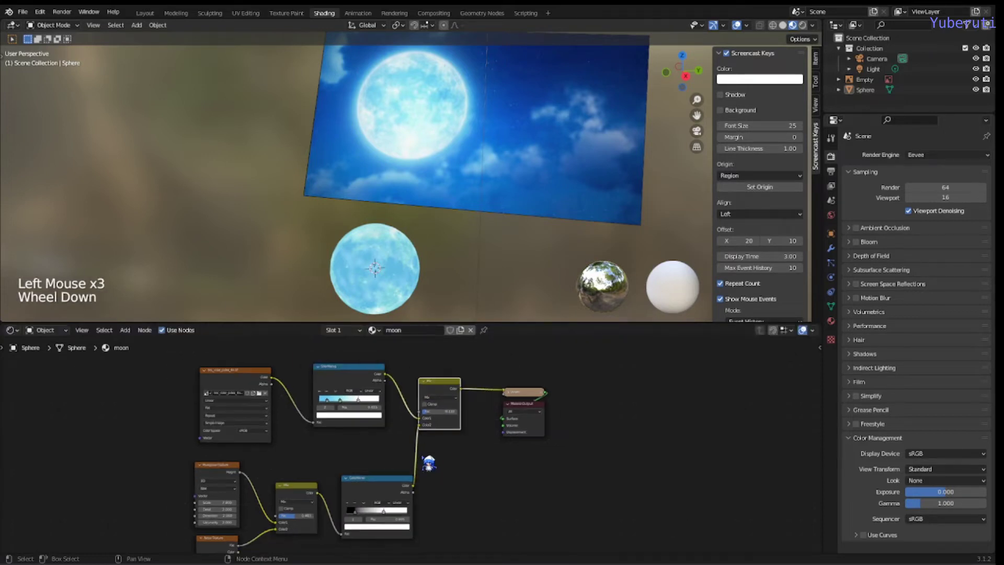
drag(168, 487, 365, 537)
drag(364, 489, 326, 477)
drag(346, 369, 337, 378)
click(430, 451)
Insert an Emission shader between the final Mix and the Material Output Surface.
key(shift+a)
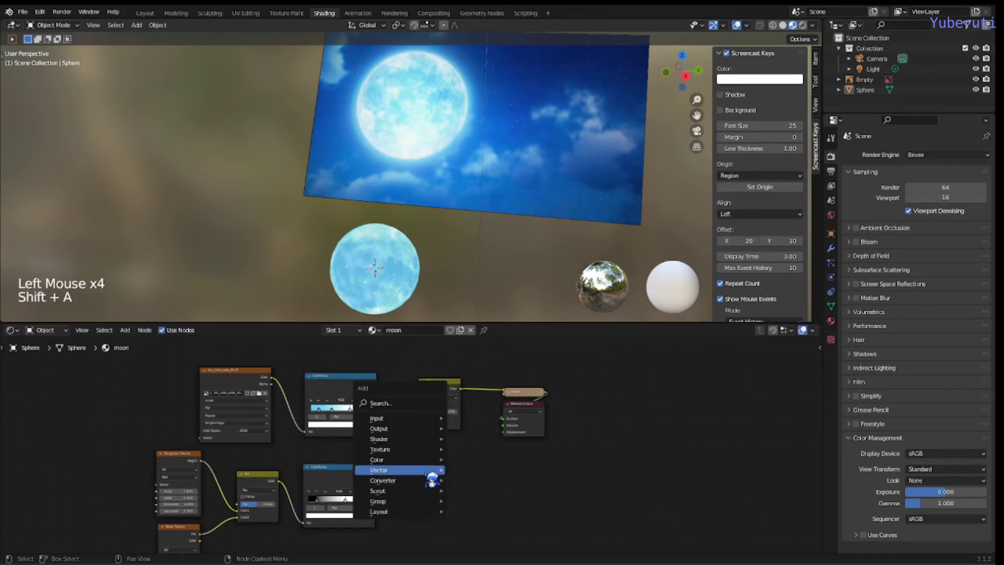
mouse_move(398, 439)
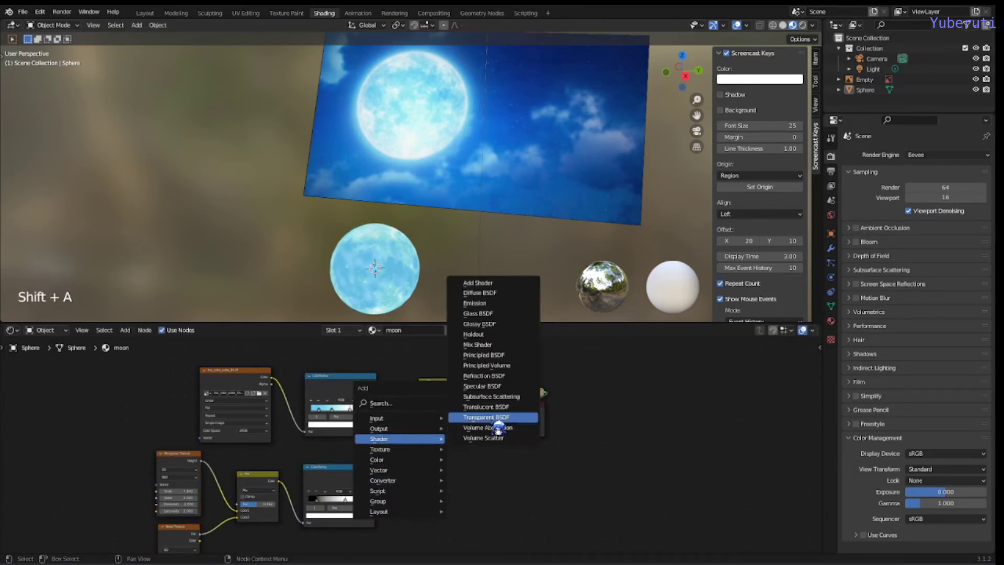
click(477, 303)
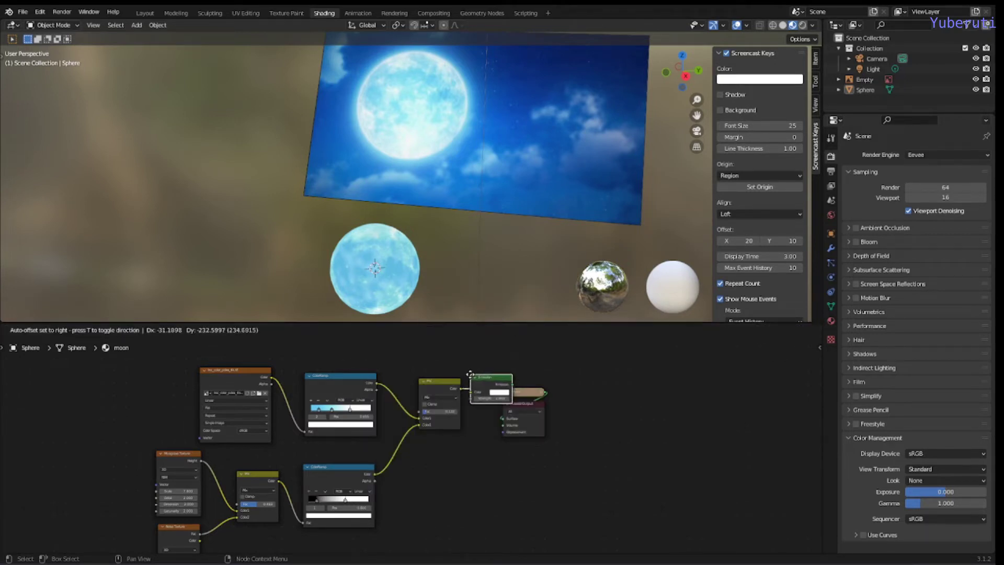
click(485, 375)
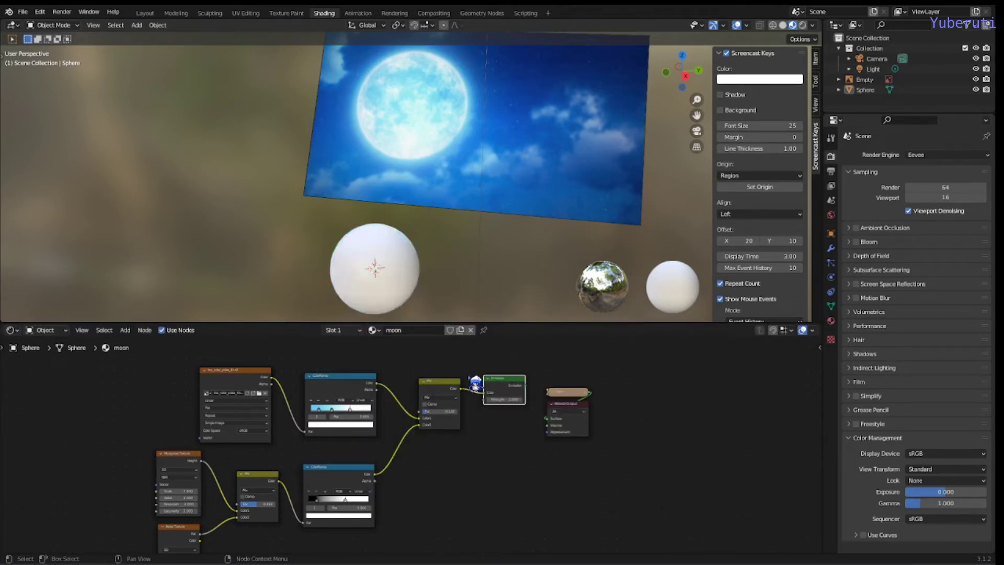
click(511, 391)
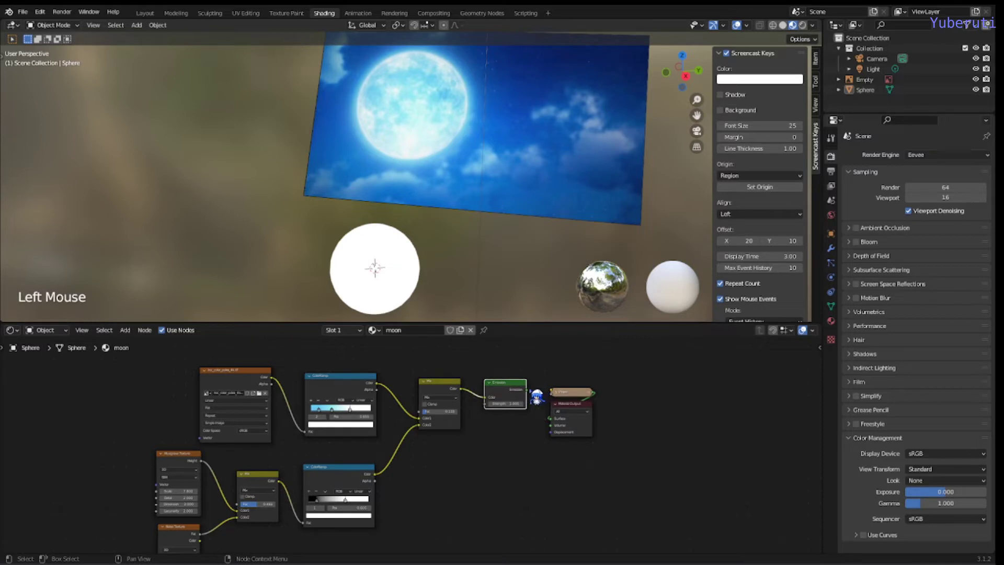
drag(527, 389, 553, 419)
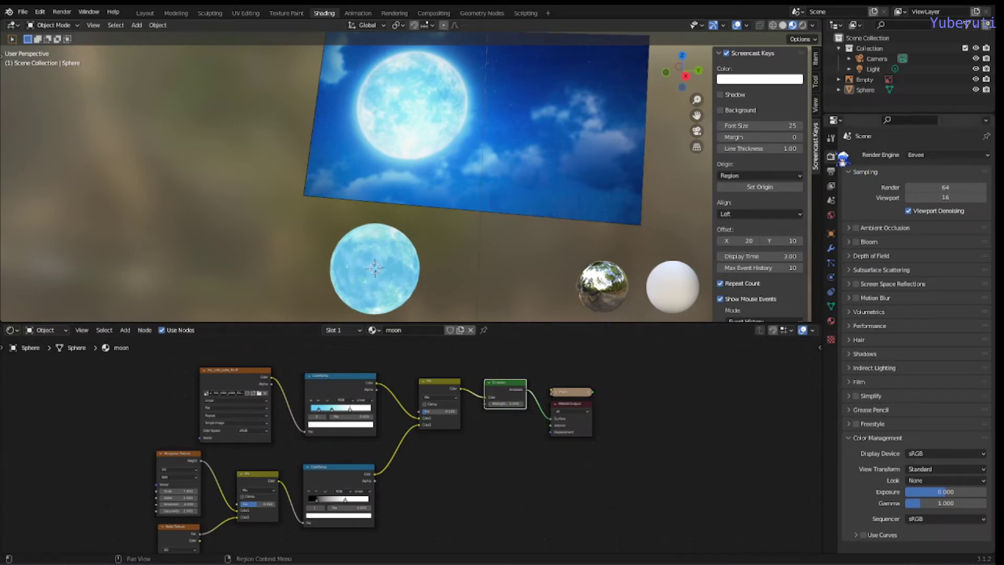
Enable Bloom, switch the viewport to Rendered shading, and raise the Emission strength.
click(857, 242)
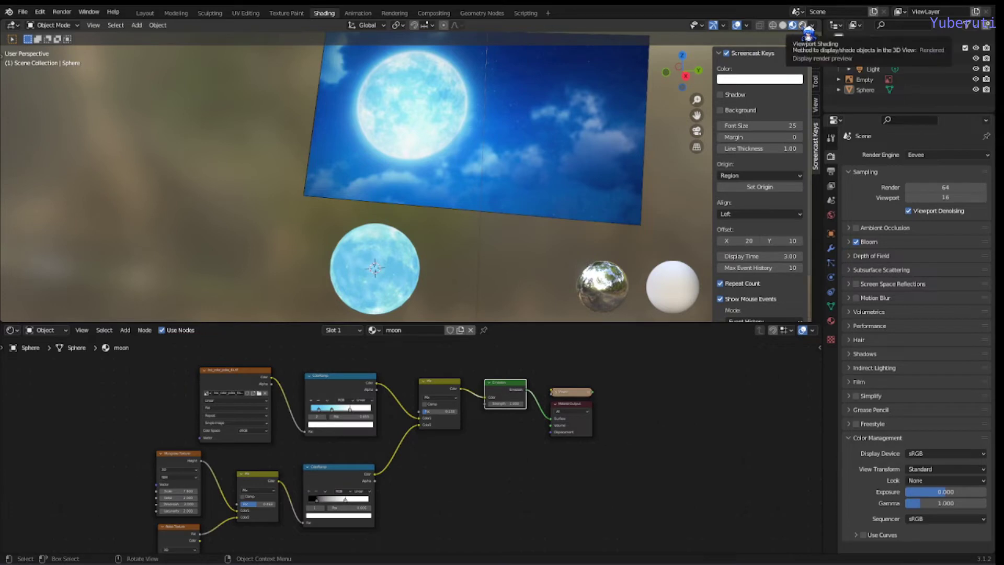
click(804, 26)
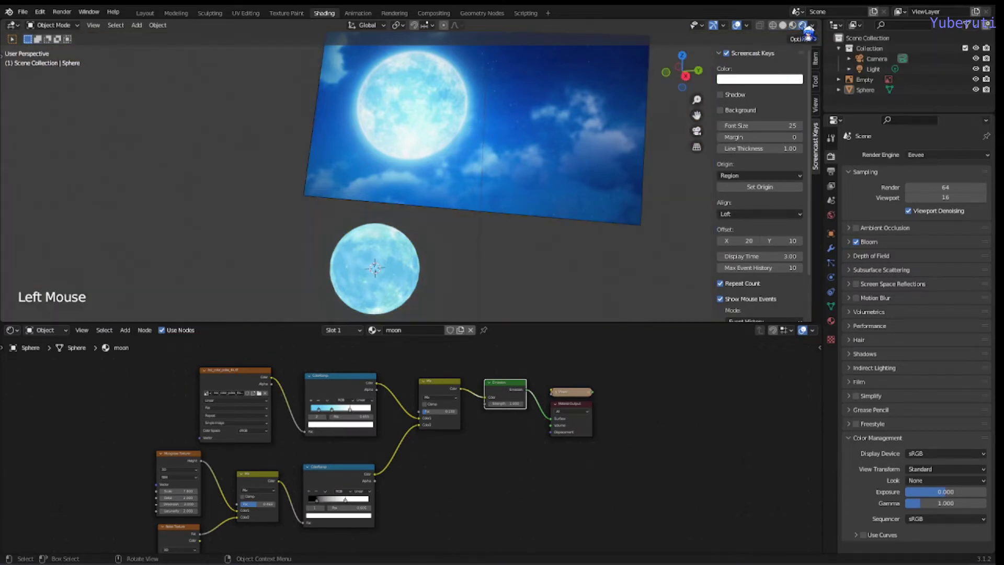
click(523, 405)
click(524, 406)
click(523, 406)
click(523, 406)
click(523, 406)
click(524, 405)
click(524, 406)
Fine-tune the Emission strength down to a softer blue glow.
click(502, 407)
click(500, 408)
click(494, 405)
click(494, 406)
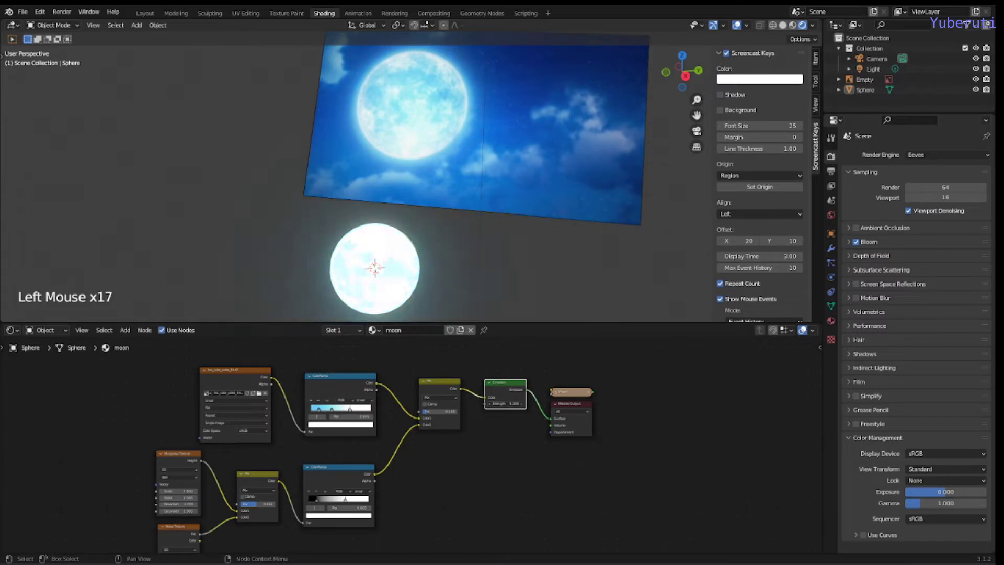
drag(502, 406, 473, 356)
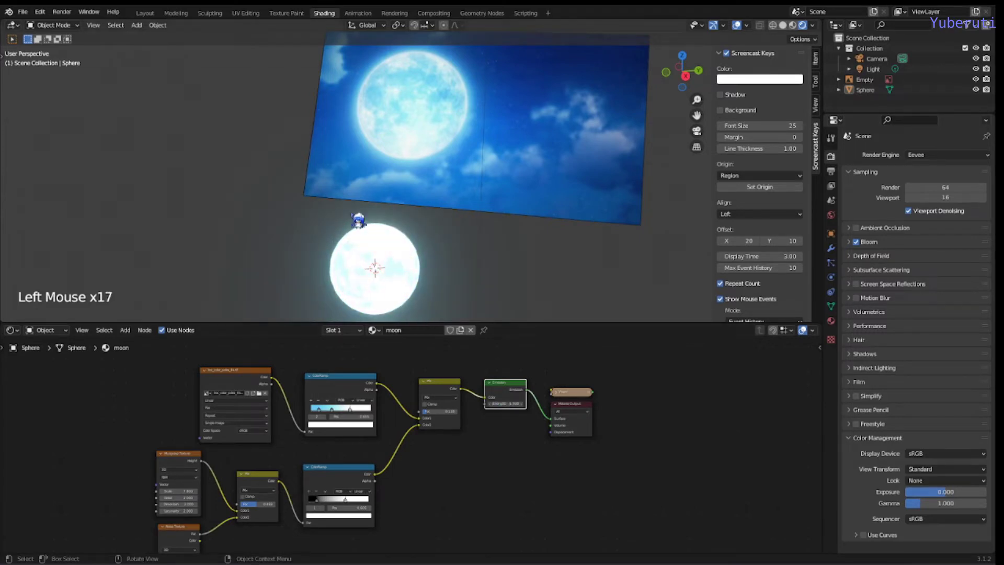
mouse_move(502, 404)
mouse_down()
mouse_move(518, 404)
mouse_move(503, 404)
mouse_up()
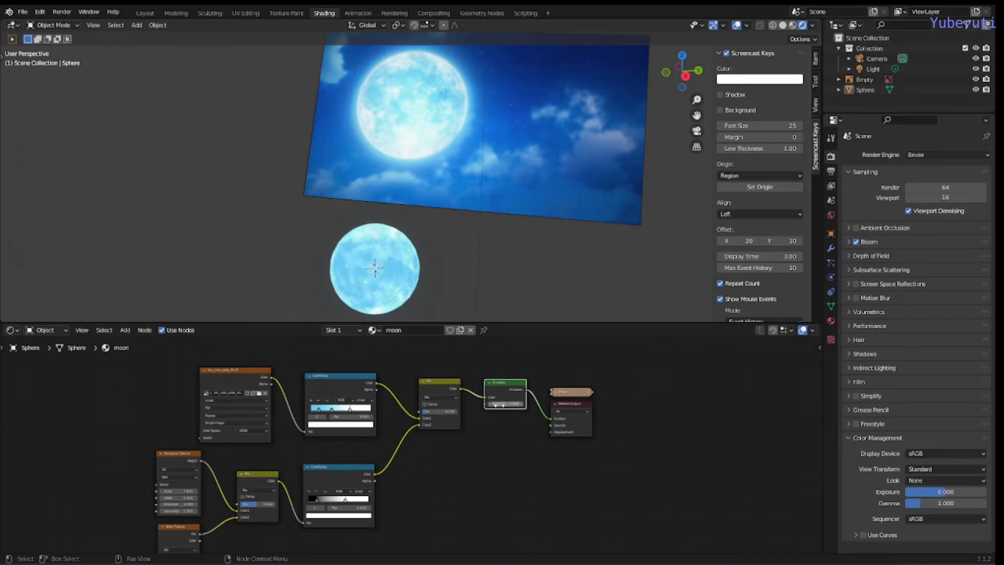
click(516, 405)
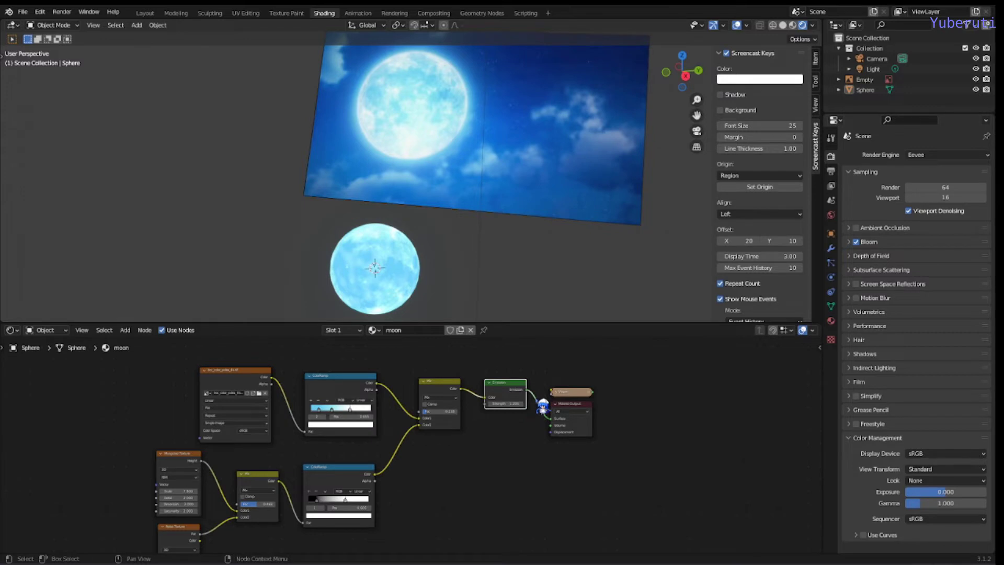
click(546, 394)
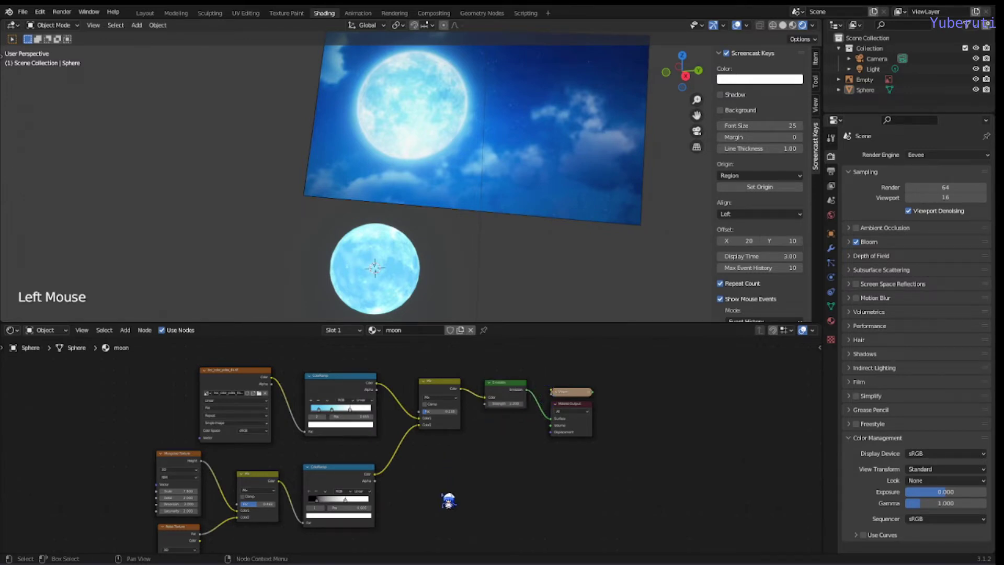
scroll(452, 489, down, 1)
middle_drag(452, 489, 469, 466)
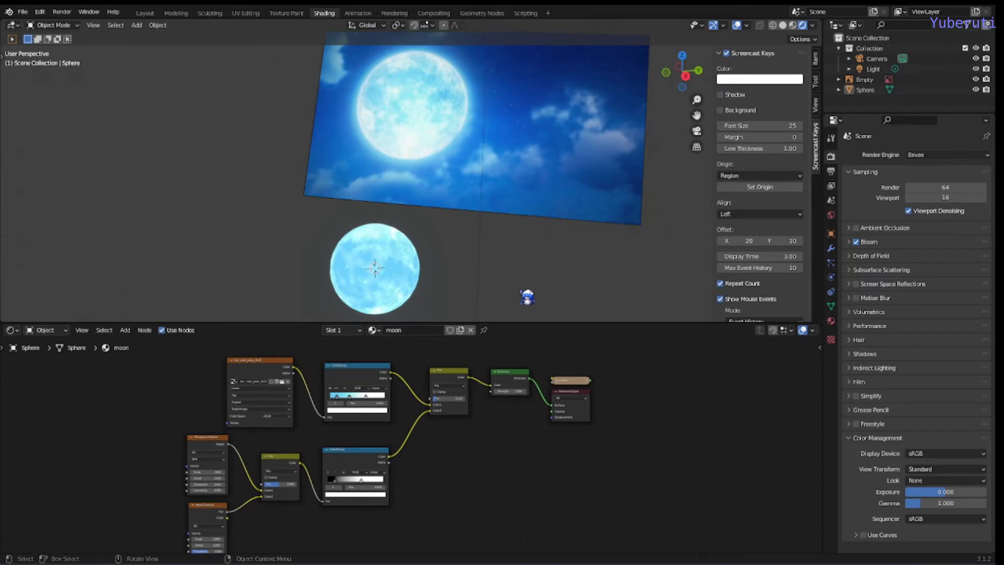
Add a plane mesh to the scene at the moon sphere.
click(535, 283)
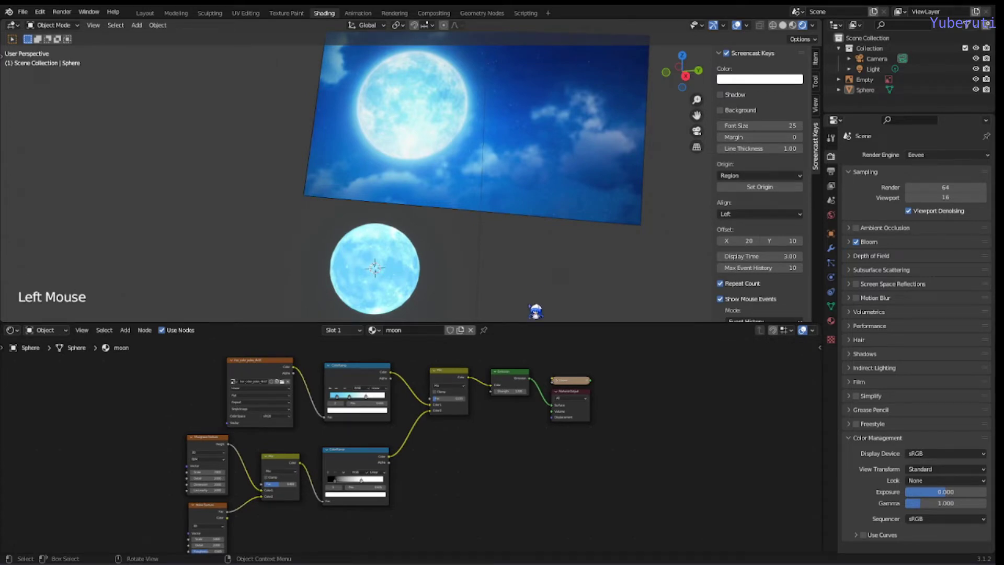
click(504, 280)
key(shift+a)
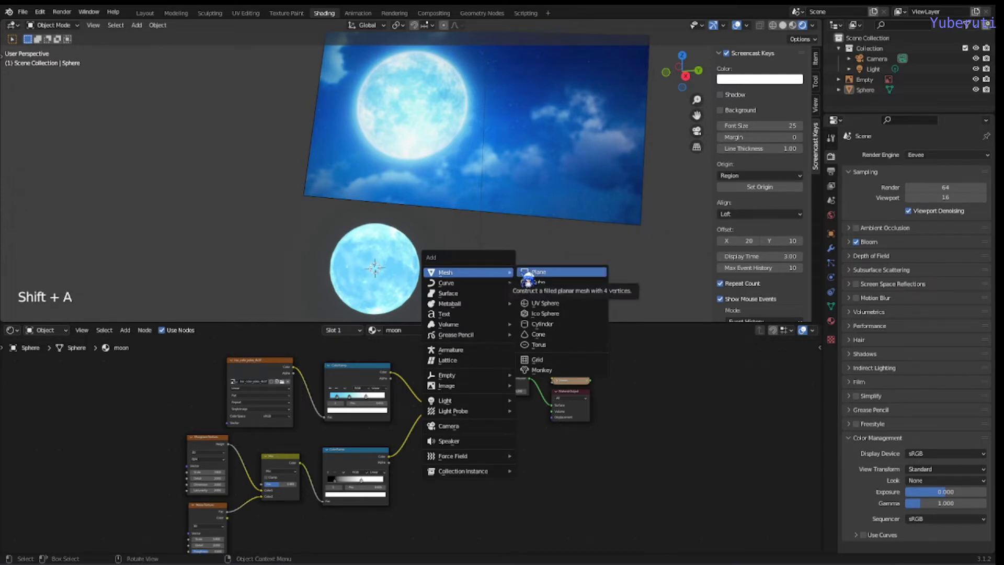
click(518, 280)
key(shift+a)
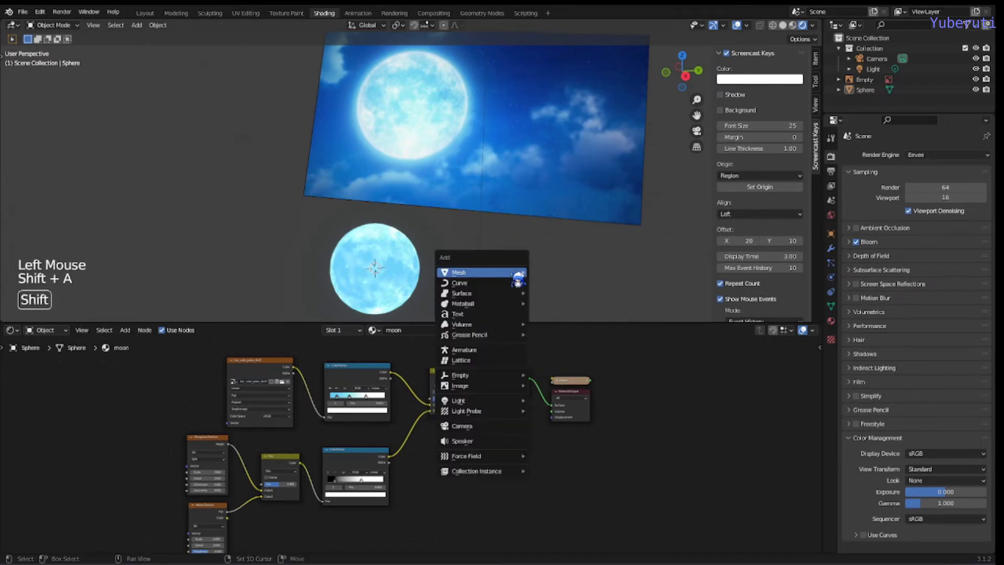
mouse_move(520, 275)
click(564, 276)
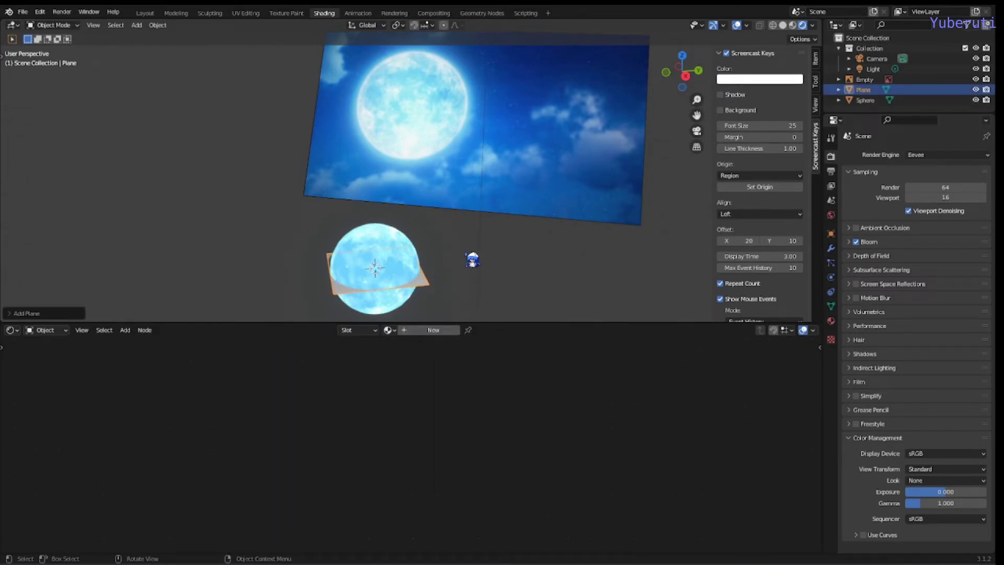
Rotate the plane 90° around X to stand it upright.
scroll(472, 260, up, 1)
scroll(468, 265, down, 2)
middle_drag(469, 264, 465, 260)
scroll(466, 260, up, 1)
key(r)
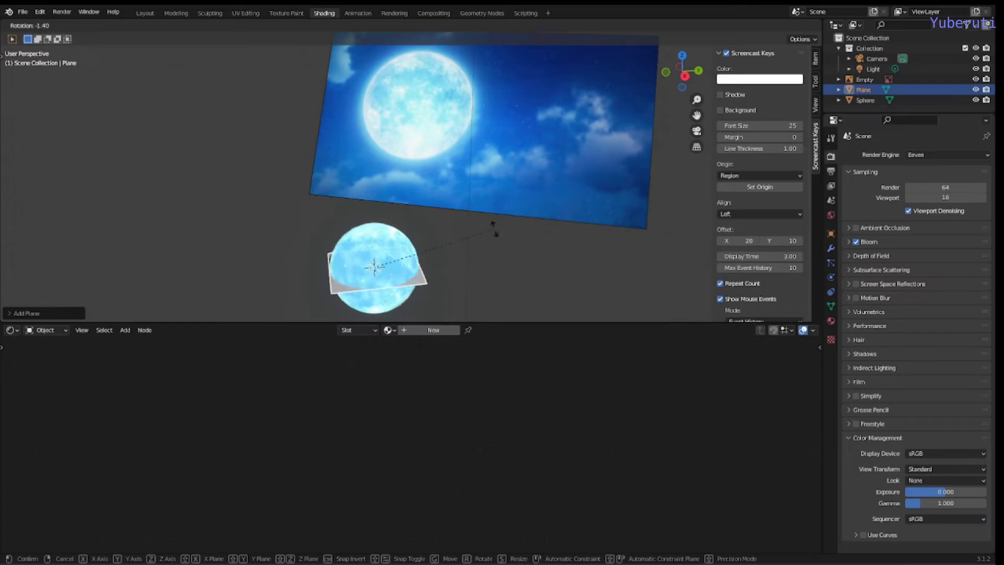
key(x)
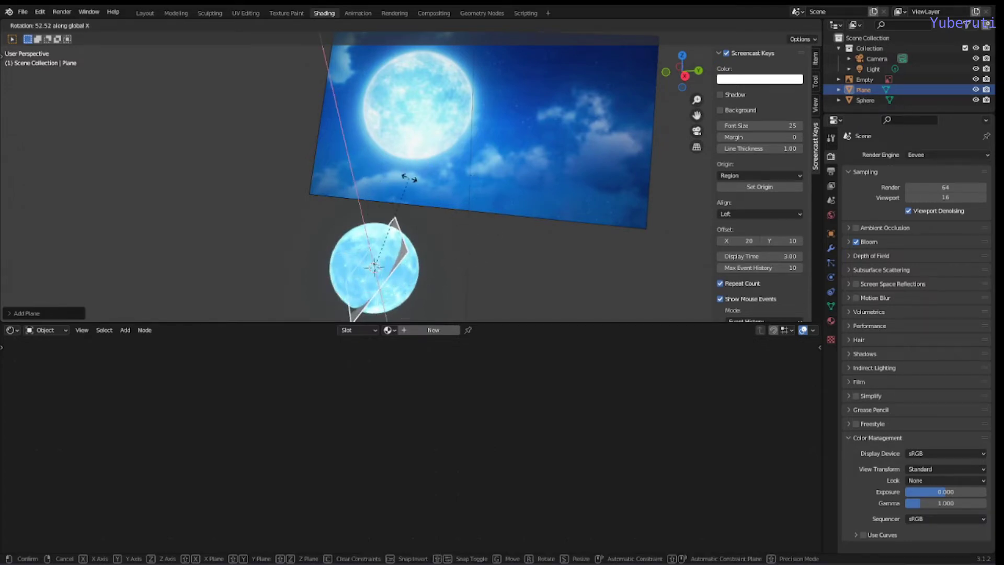
text(90)
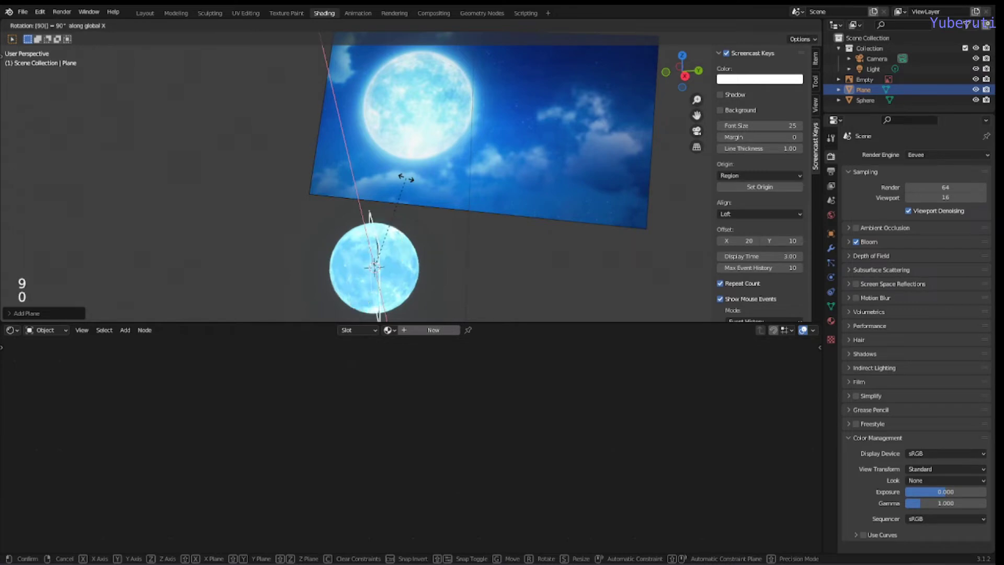
key(Return)
Turn the plane around the Z axis so it faces the view.
middle_drag(413, 213, 457, 256)
scroll(450, 280, up, 1)
key(r)
key(z)
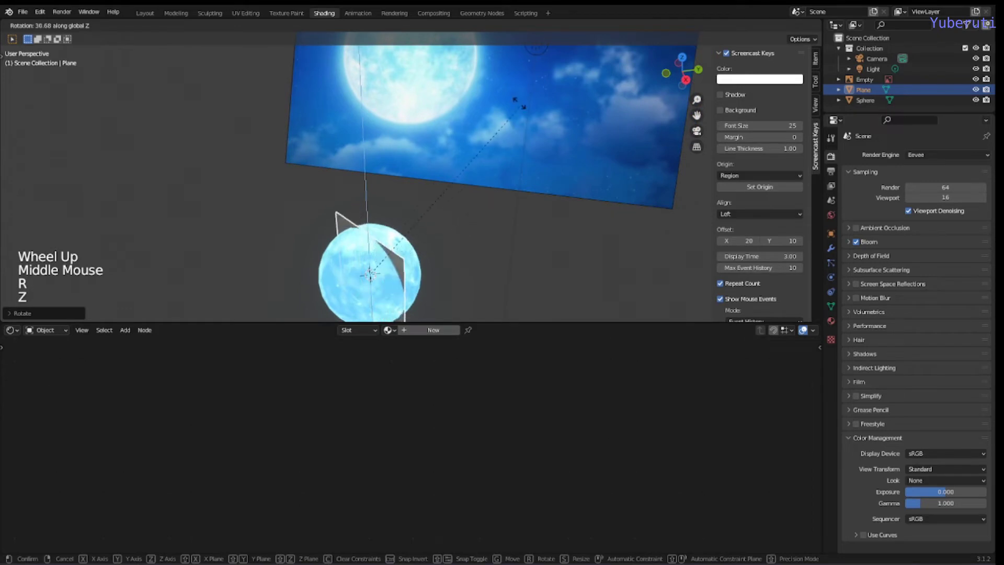
click(363, 308)
middle_drag(433, 301, 513, 220)
scroll(482, 266, down, 2)
mouse_move(482, 266)
middle_down()
mouse_move(455, 275)
mouse_move(480, 272)
middle_up()
scroll(476, 270, up, 1)
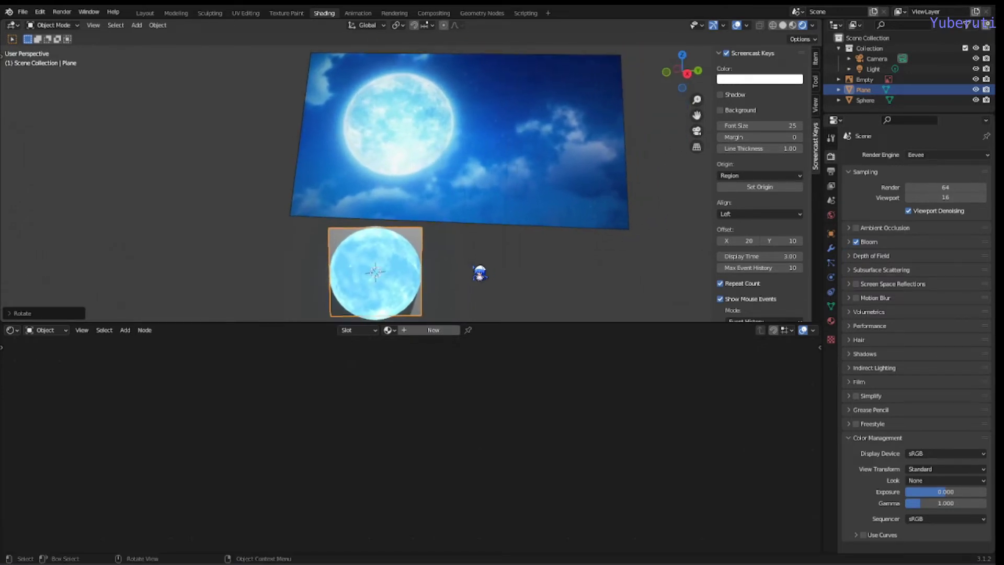
Scale the plane up to about 1.27×.
key(s)
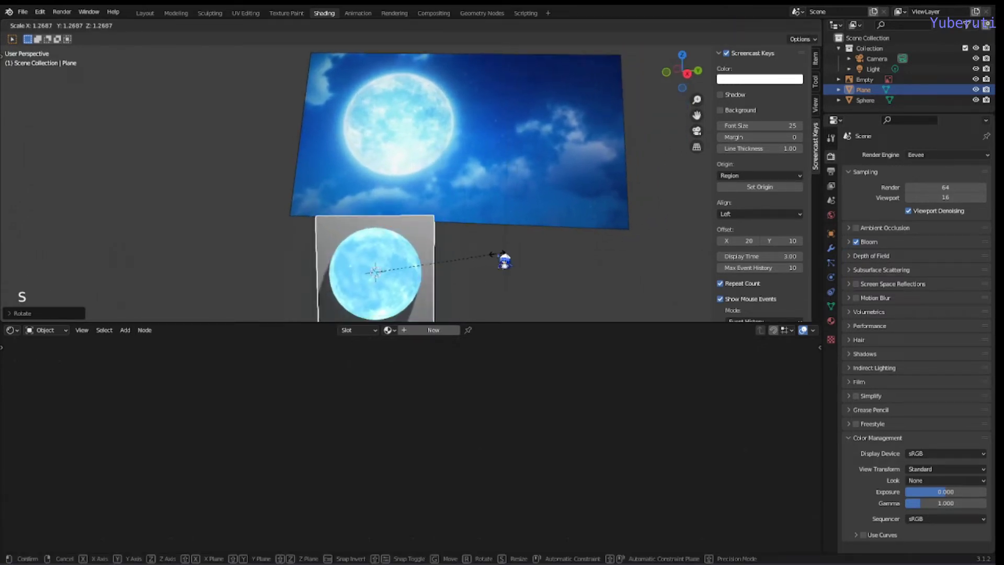
click(494, 265)
scroll(491, 269, down, 1)
middle_drag(491, 269, 491, 271)
scroll(491, 272, up, 1)
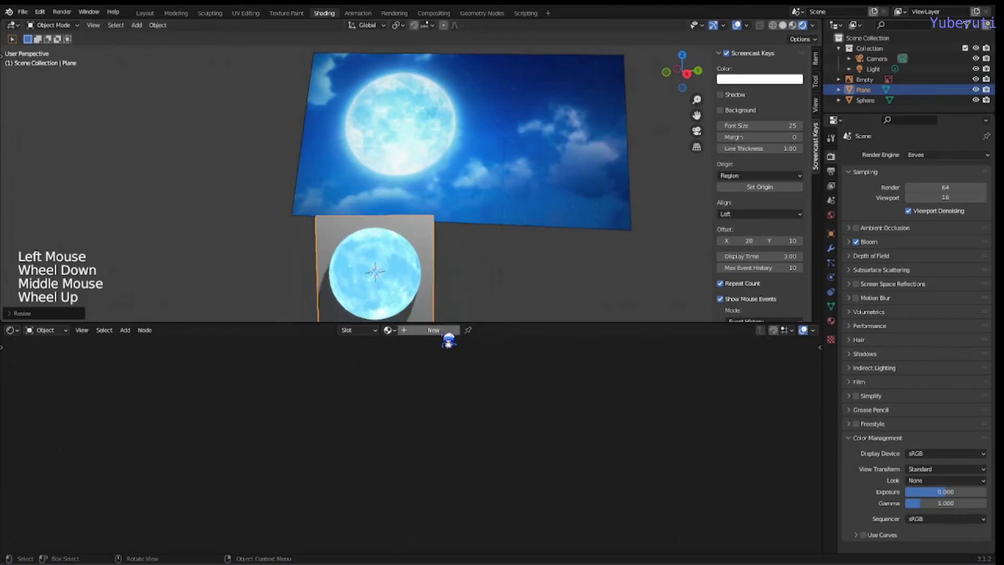
Create a new material for the plane and name it moonglow.
click(450, 331)
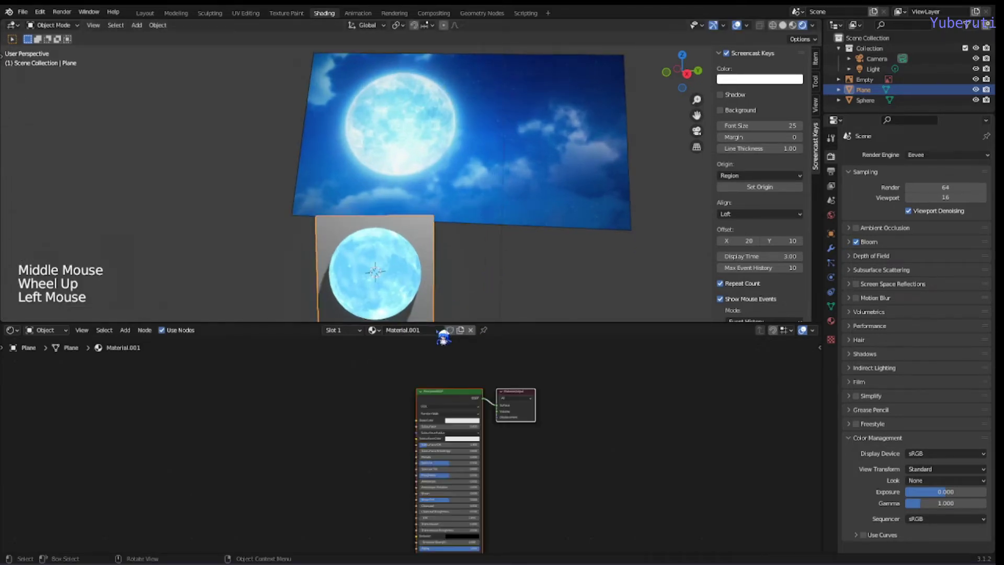
double_click(413, 330)
text(moong)
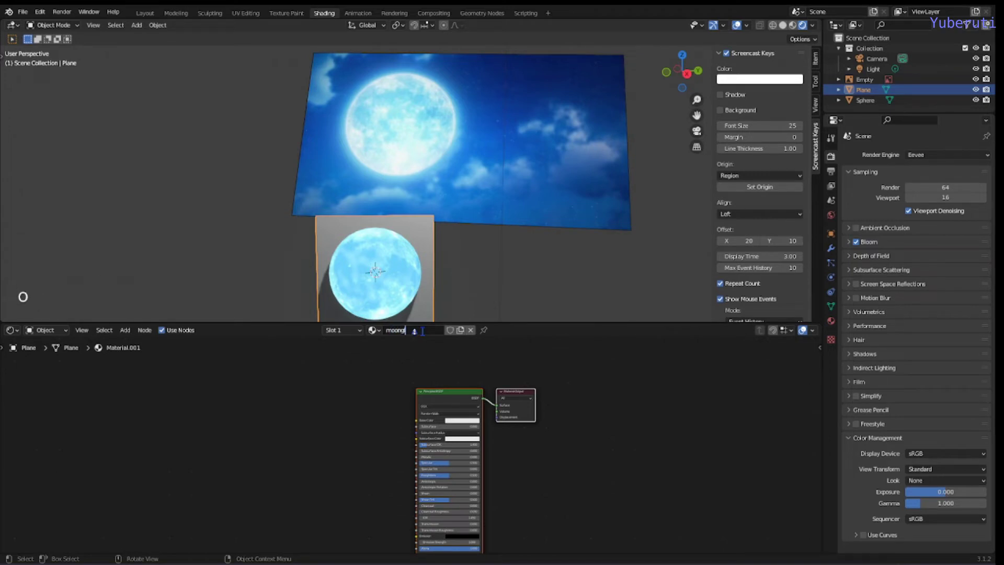
text(lows)
key(BackSpace)
key(Return)
Delete the Principled BSDF node from the moonglow material.
click(490, 374)
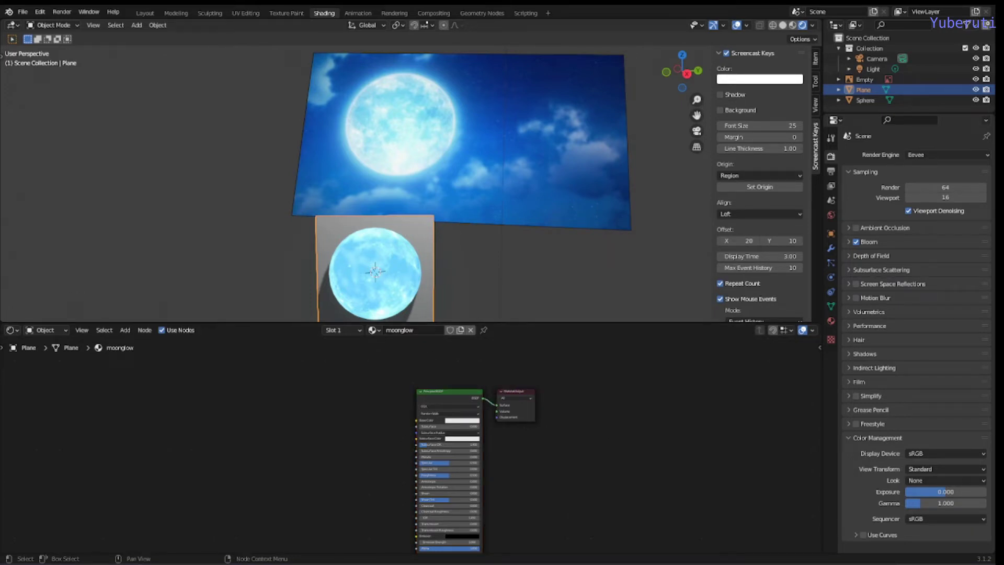
click(510, 460)
click(451, 399)
click(451, 399)
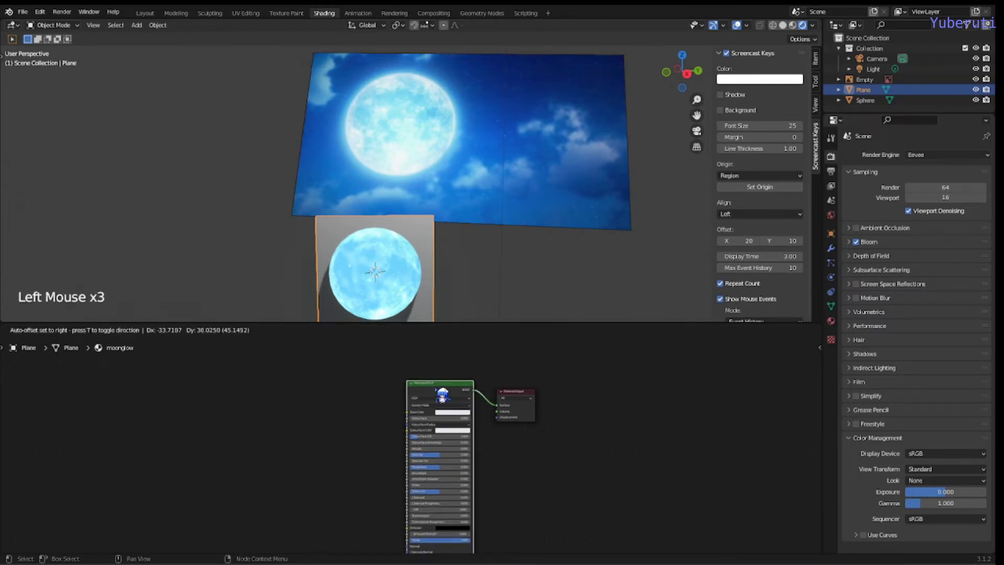
key(x)
click(433, 414)
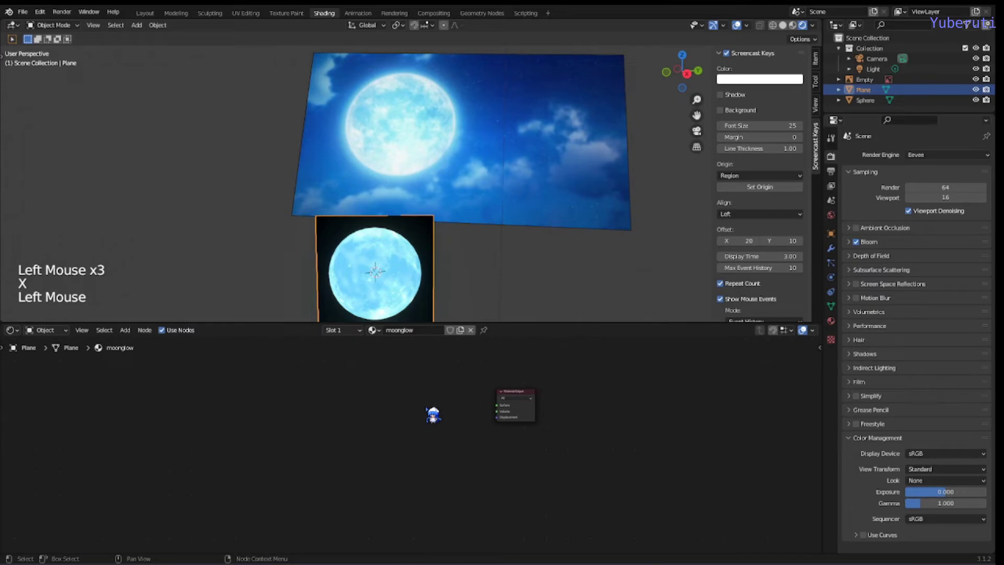
Add a Gradient Texture node to the left of the Material Output.
key(shift+a)
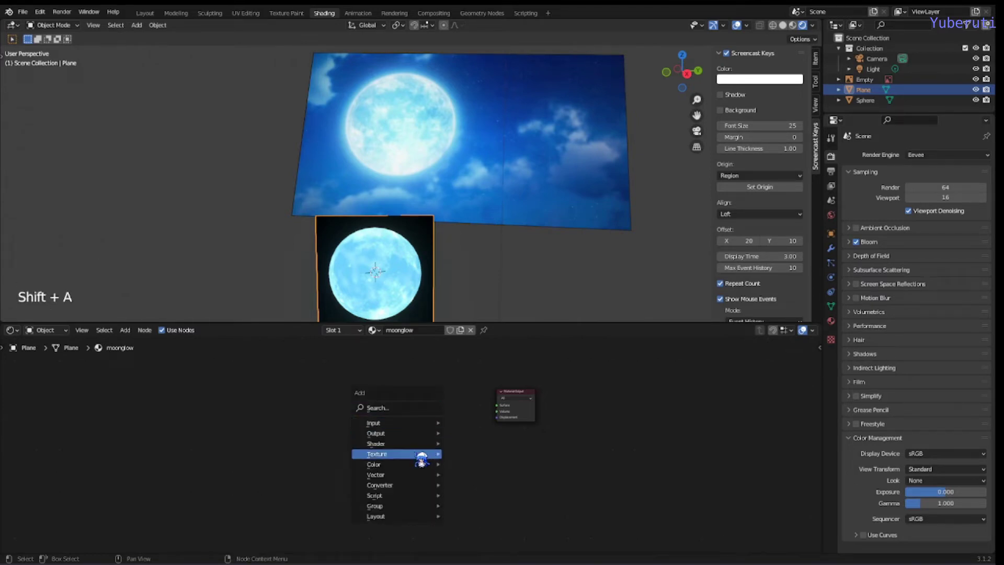
mouse_move(418, 454)
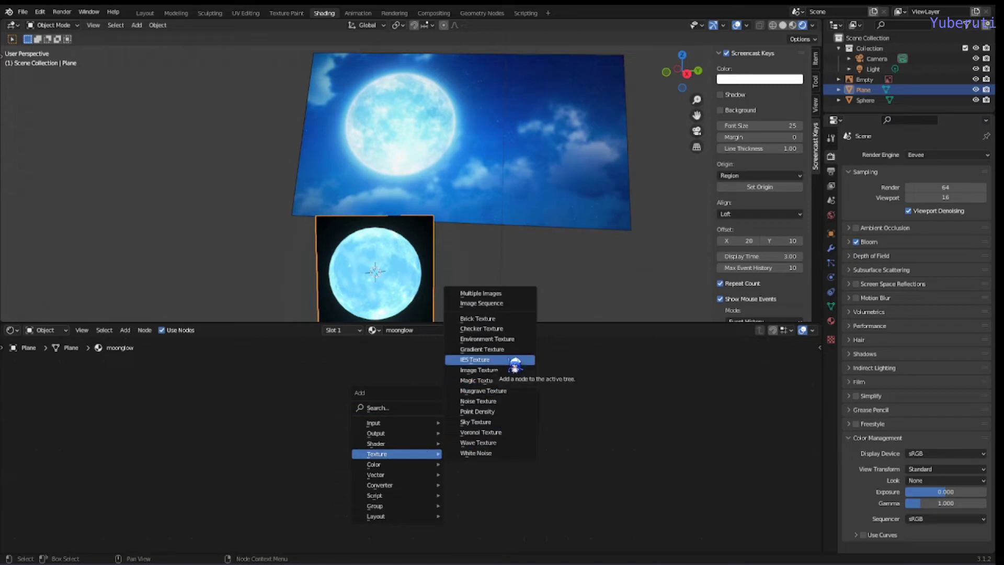
click(513, 349)
click(350, 385)
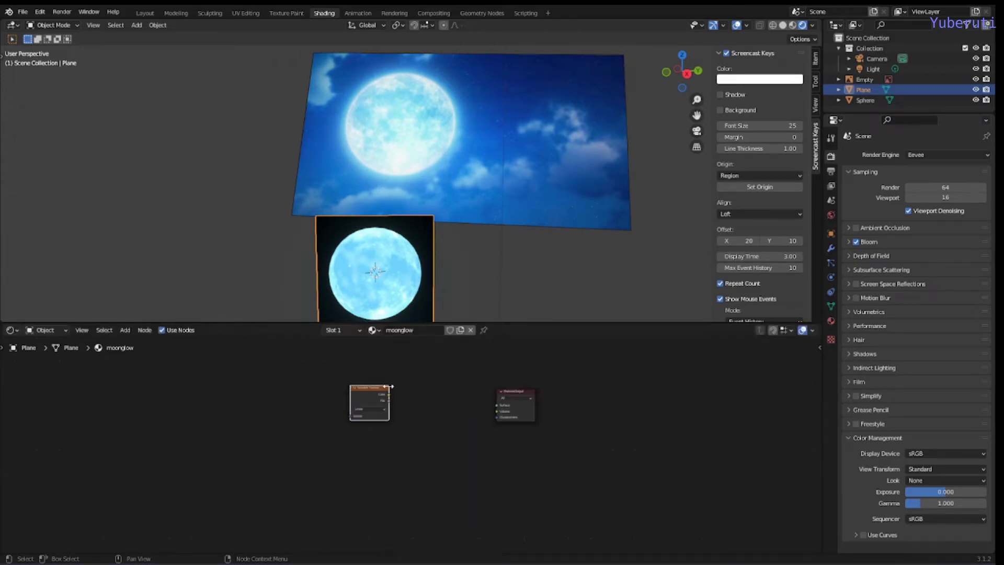
middle_drag(410, 394, 440, 397)
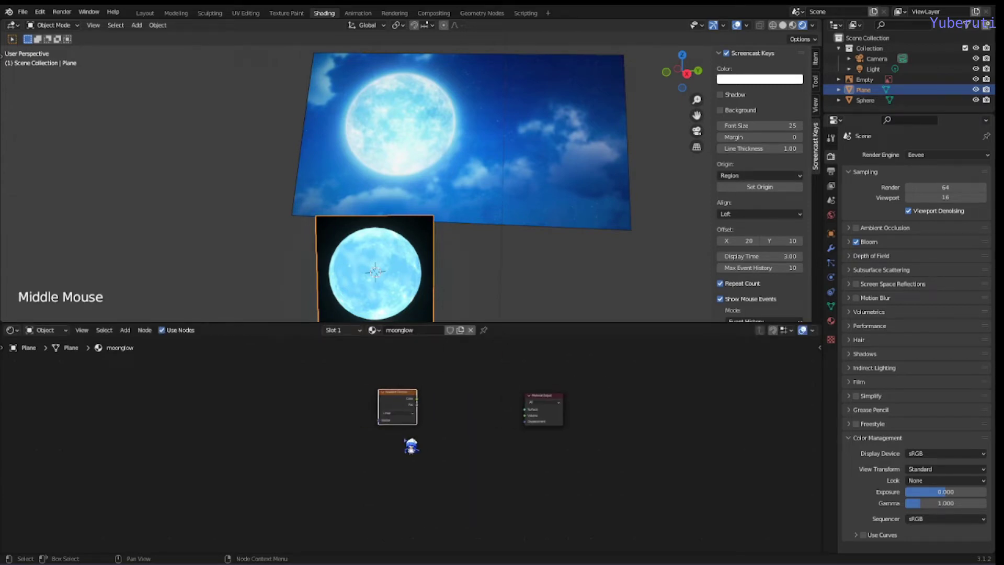
Pick a different gradient type on the Gradient Texture node.
click(398, 413)
click(414, 439)
click(347, 415)
click(350, 414)
middle_drag(349, 413, 364, 429)
scroll(364, 429, down, 1)
Add a Mapping node and a Texture Coordinate node to the left of the gradient.
key(shift+a)
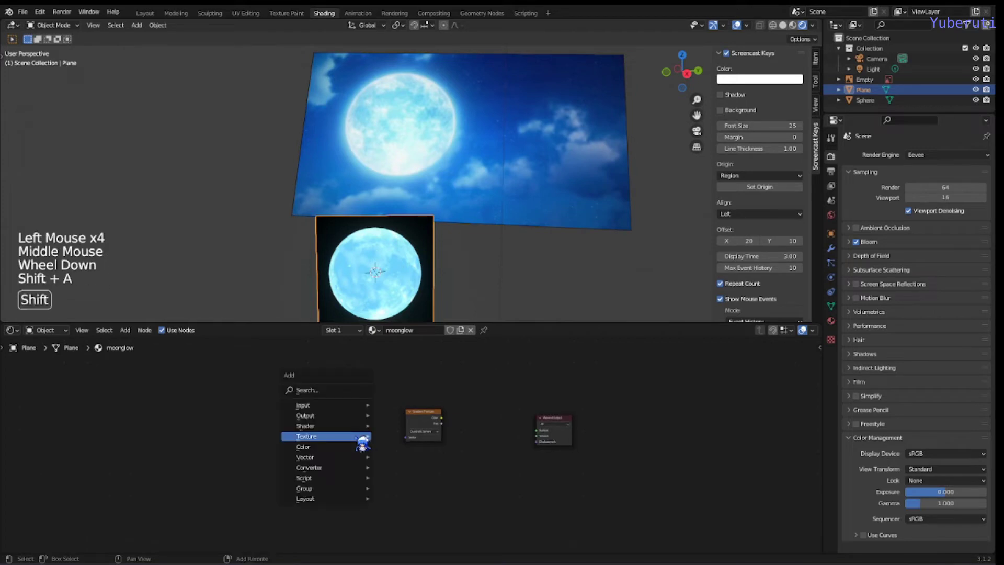
mouse_move(352, 482)
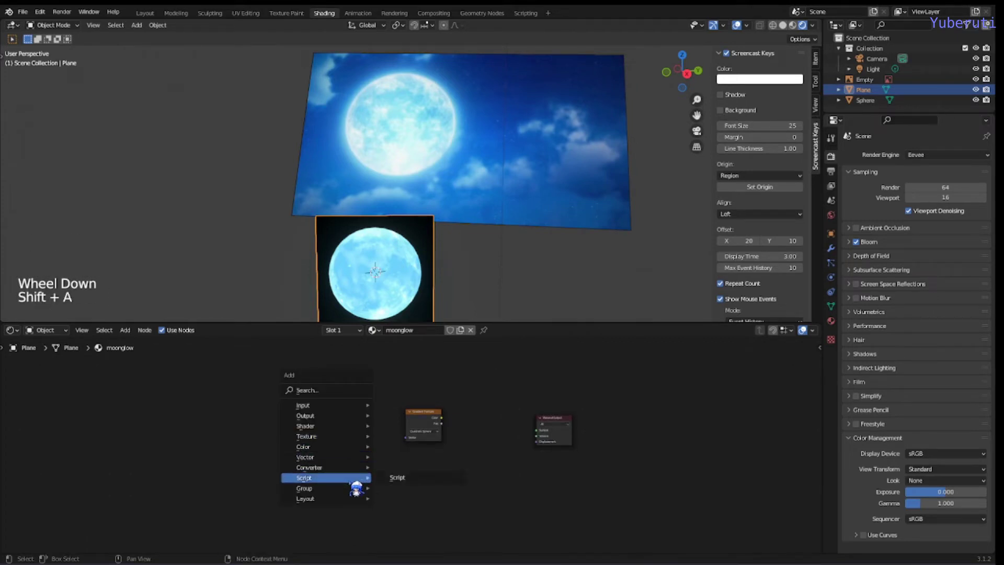
mouse_move(350, 458)
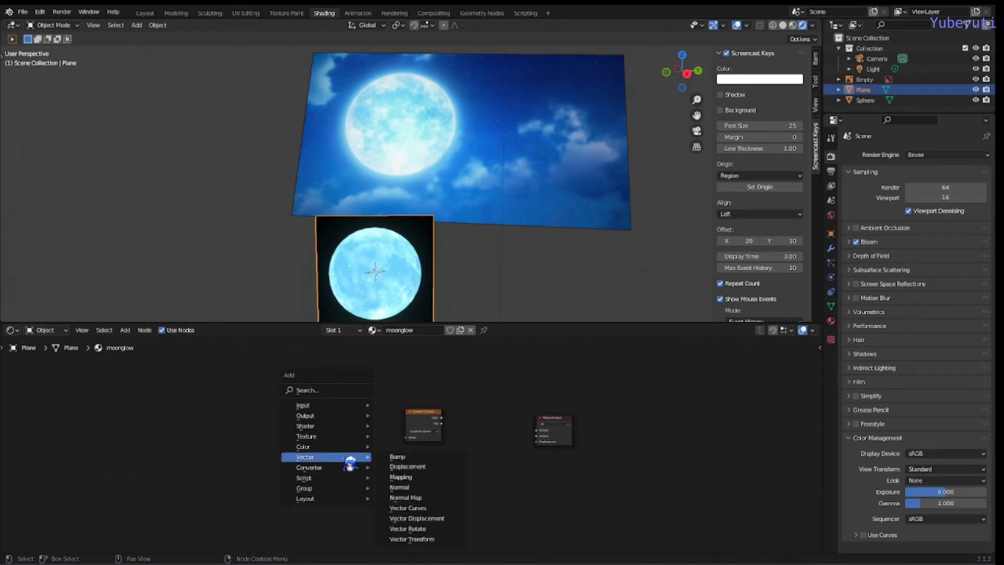
click(414, 478)
click(334, 397)
key(shift+a)
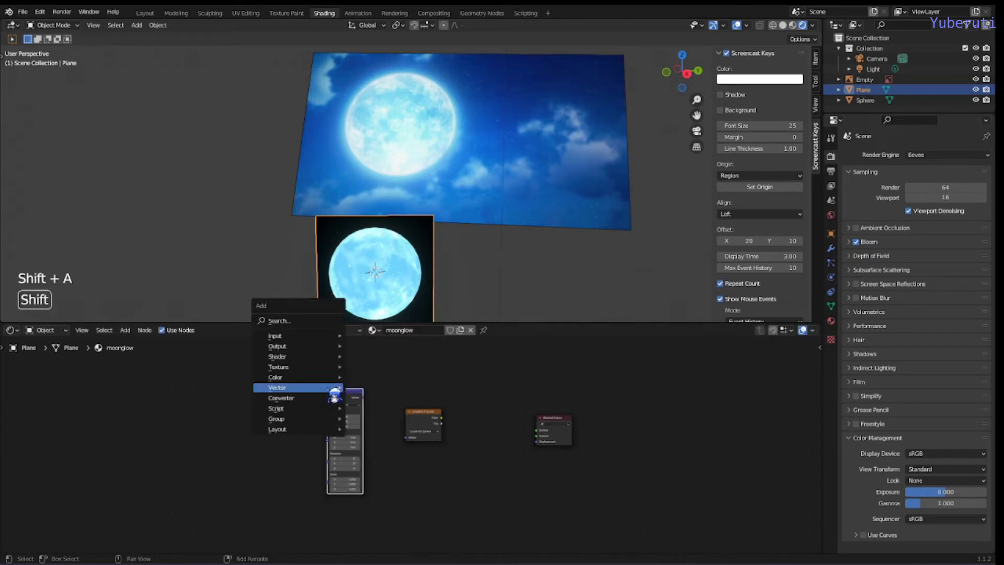
mouse_move(334, 390)
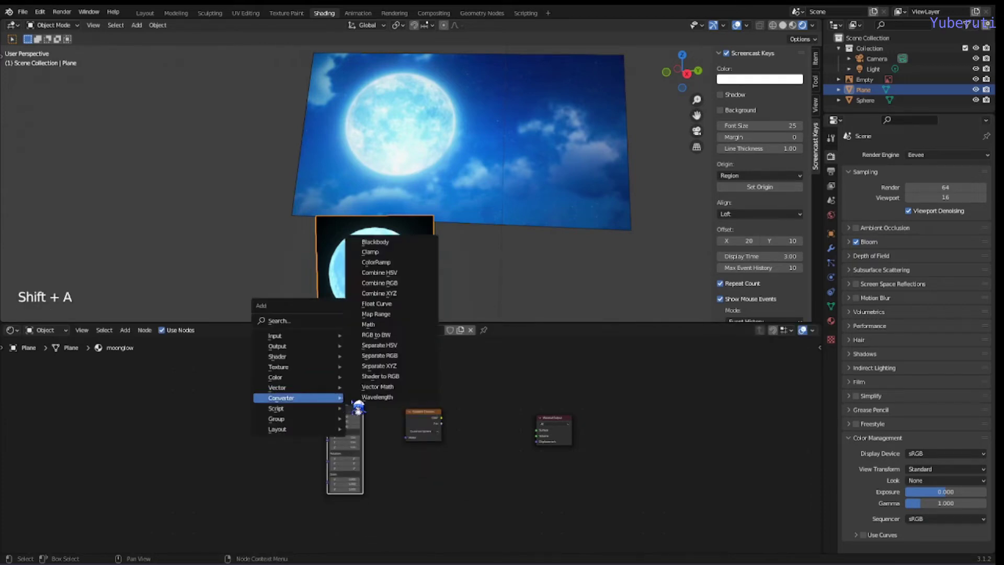
mouse_move(326, 343)
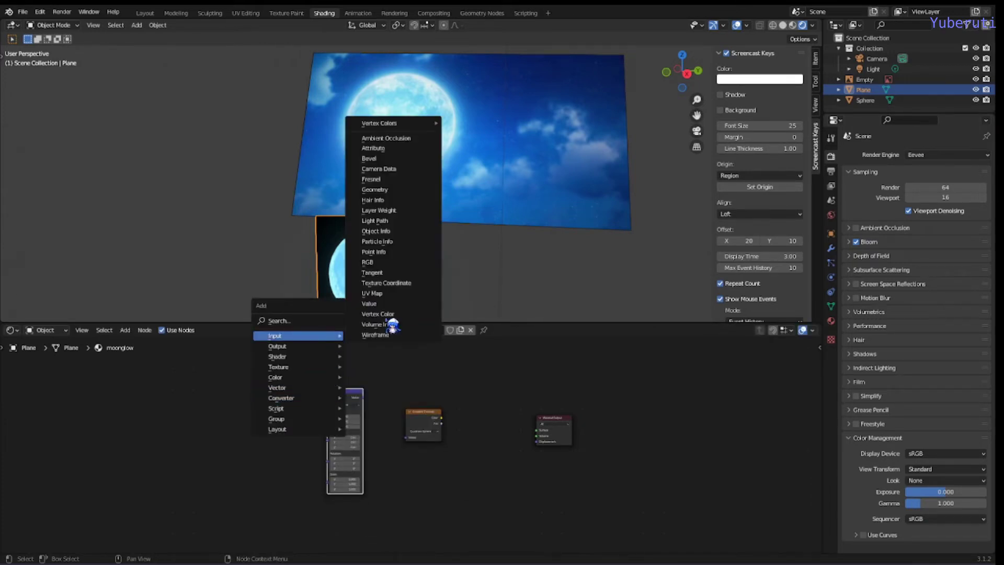
click(396, 287)
click(257, 393)
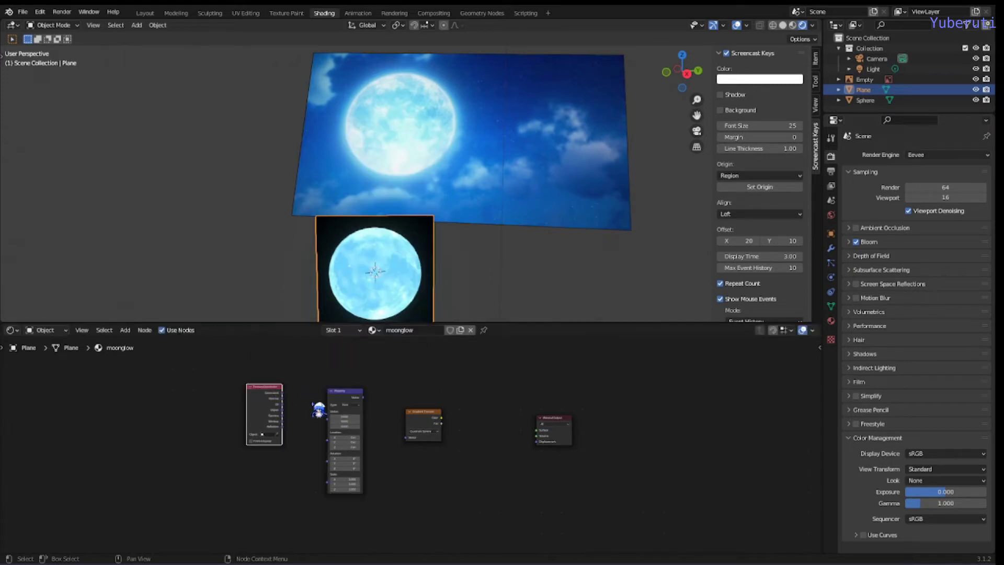
Route Object coordinates through Mapping into the gradient Vector and preview it via a Viewer.
drag(283, 410, 333, 417)
drag(362, 398, 393, 422)
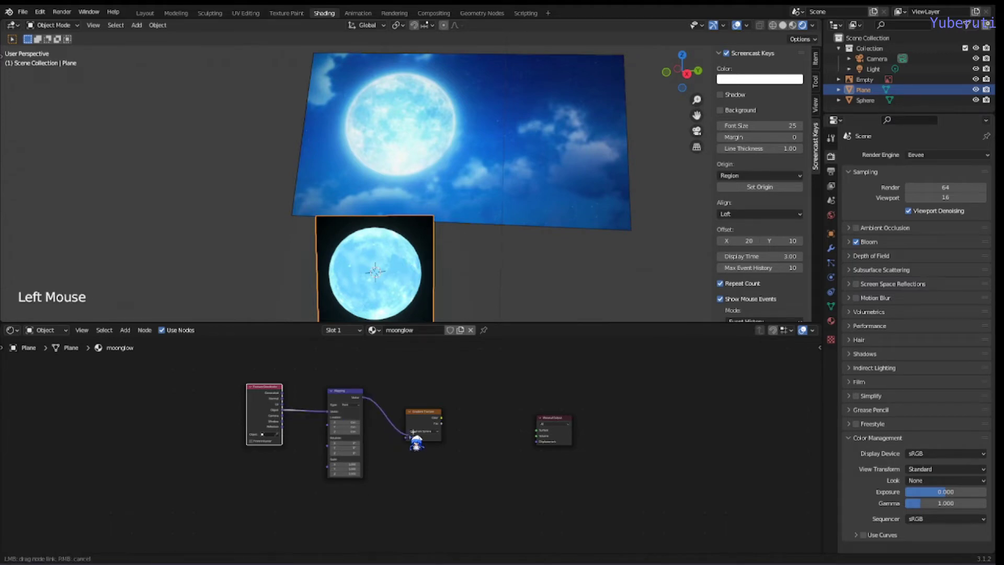
drag(412, 432, 409, 438)
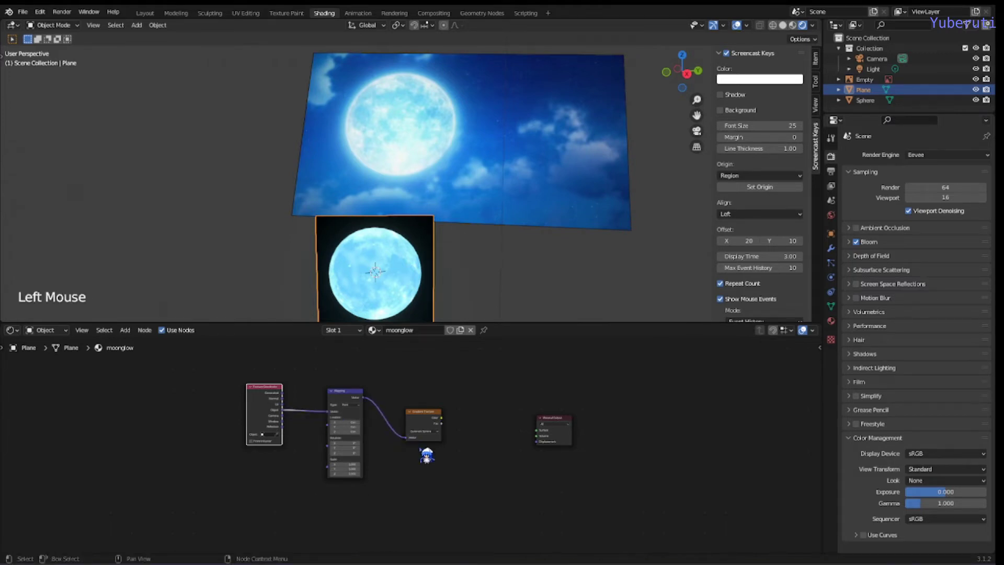
click(445, 425)
click(425, 425)
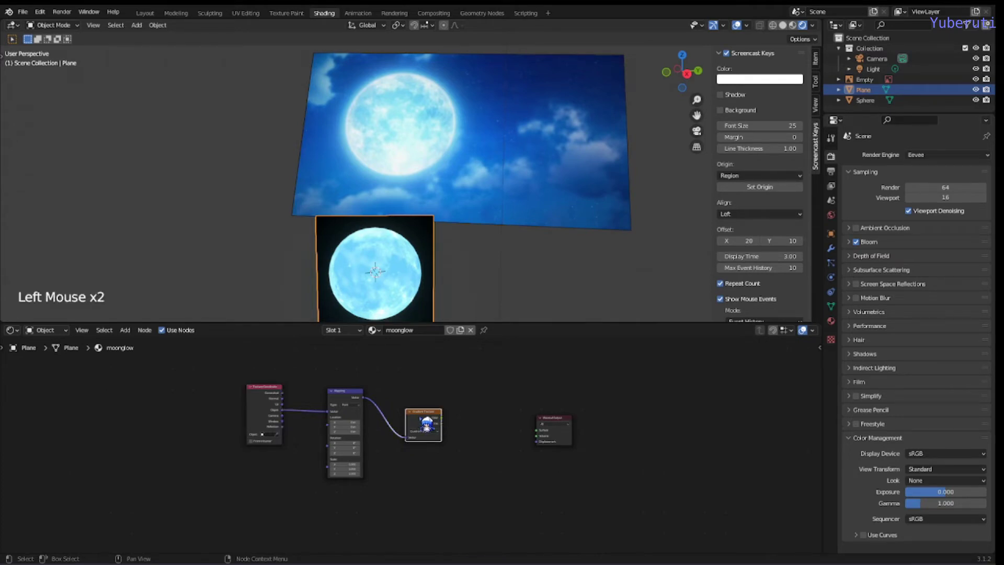
ctrl+shift+click(427, 425)
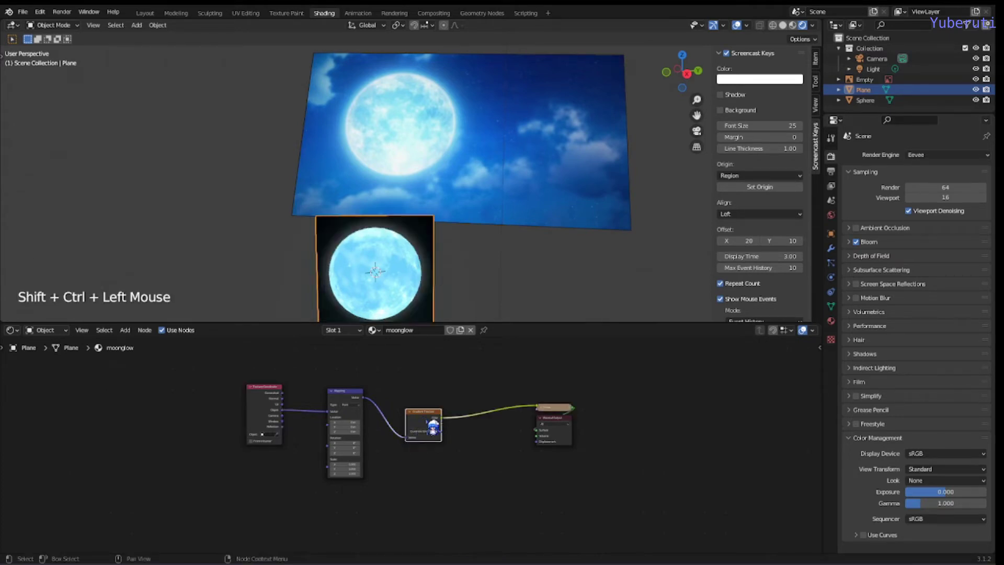
drag(434, 421, 426, 418)
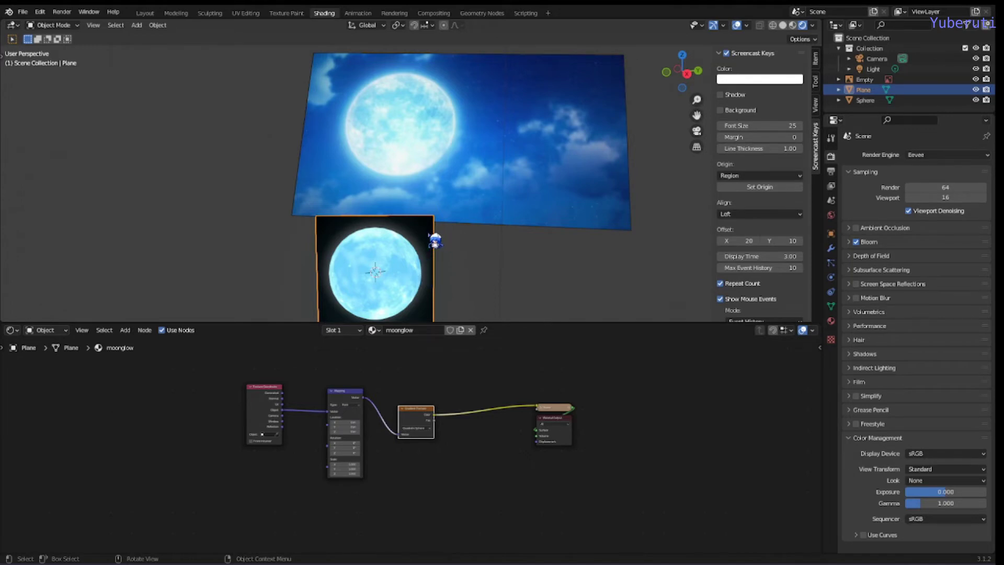
key(g)
key(z)
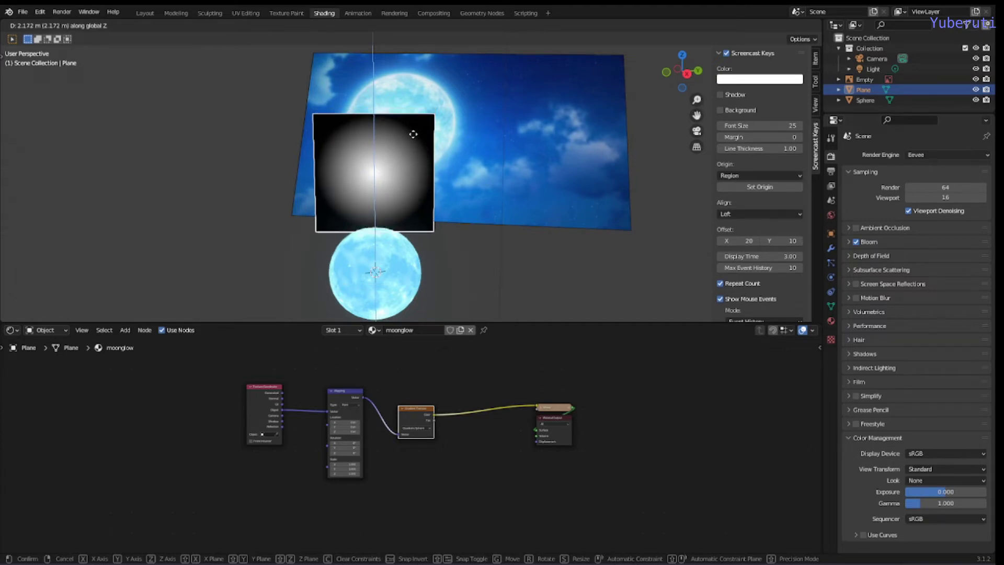
right_click(421, 137)
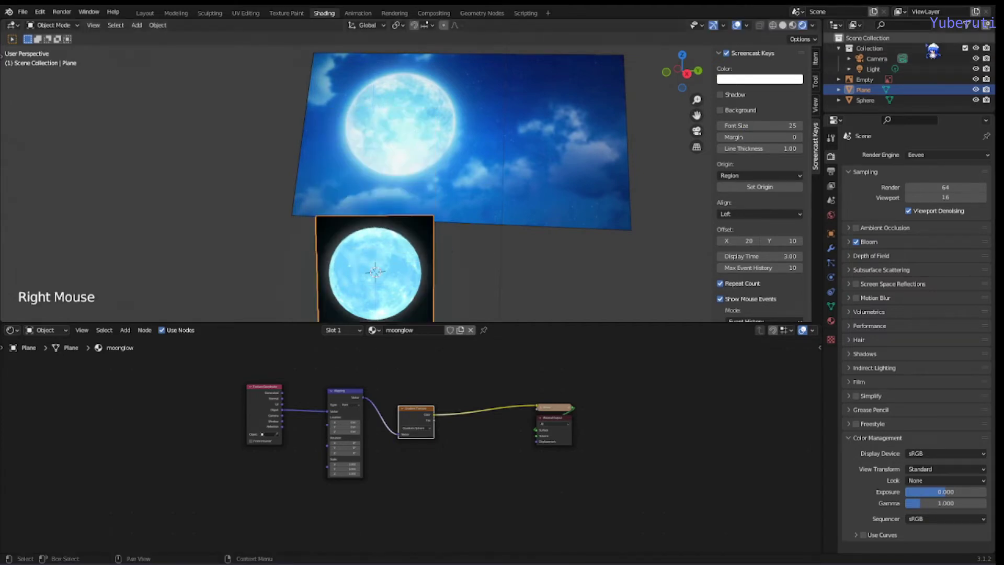
click(977, 100)
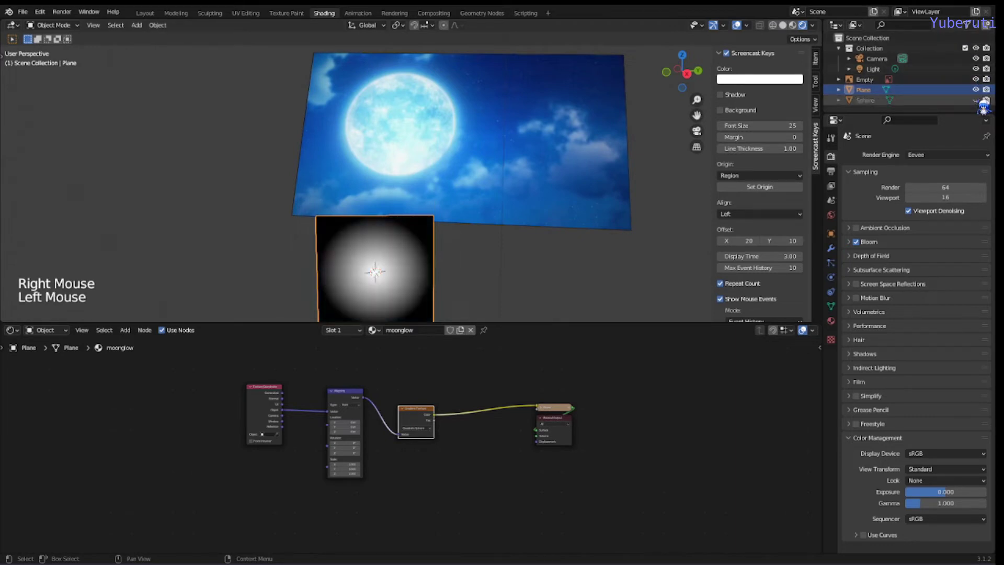
click(977, 101)
click(977, 101)
click(977, 101)
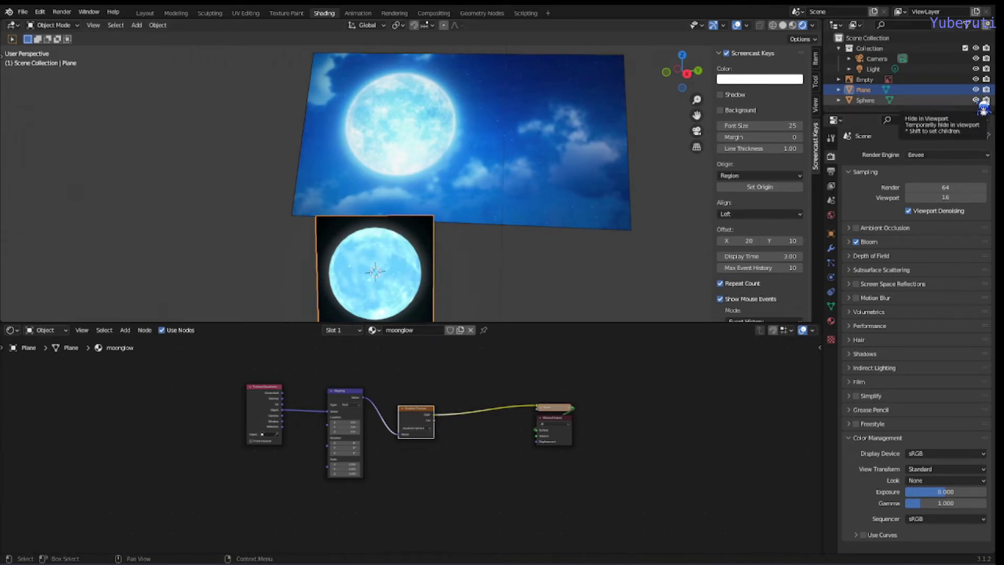
click(977, 101)
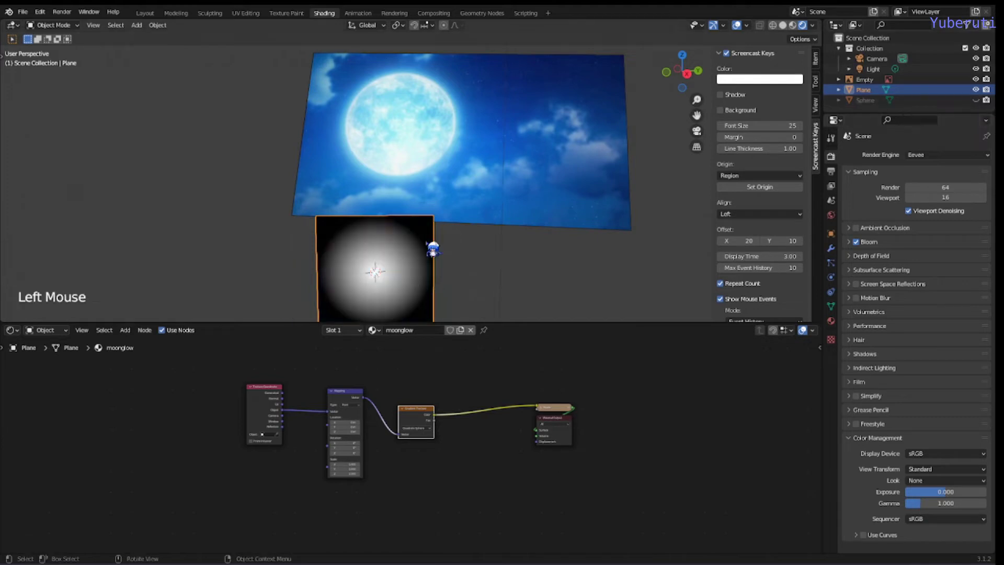
click(977, 101)
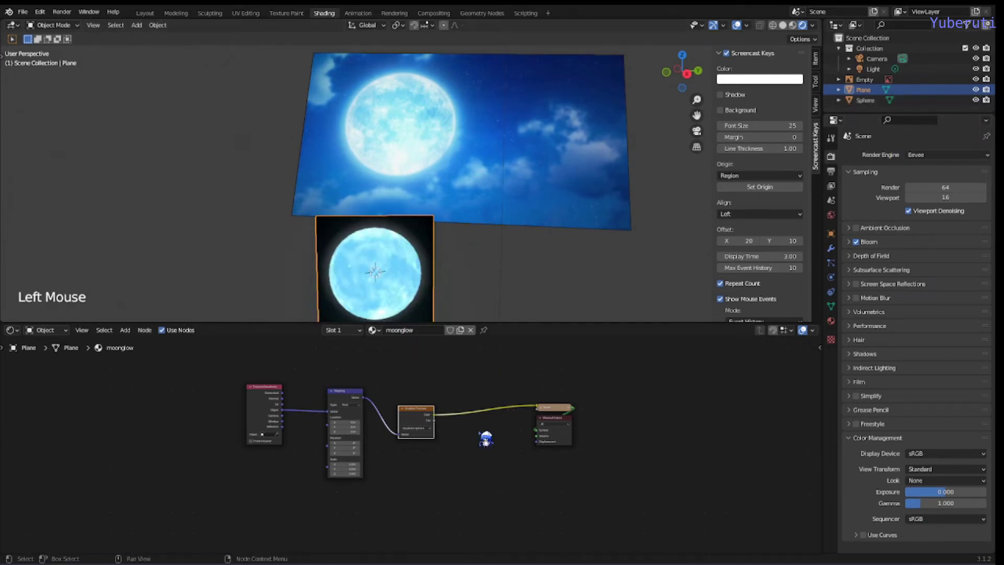
Insert a ColorRamp node between the Gradient Texture and the output.
click(462, 440)
scroll(463, 441, down, 1)
scroll(463, 441, up, 1)
key(shift+a)
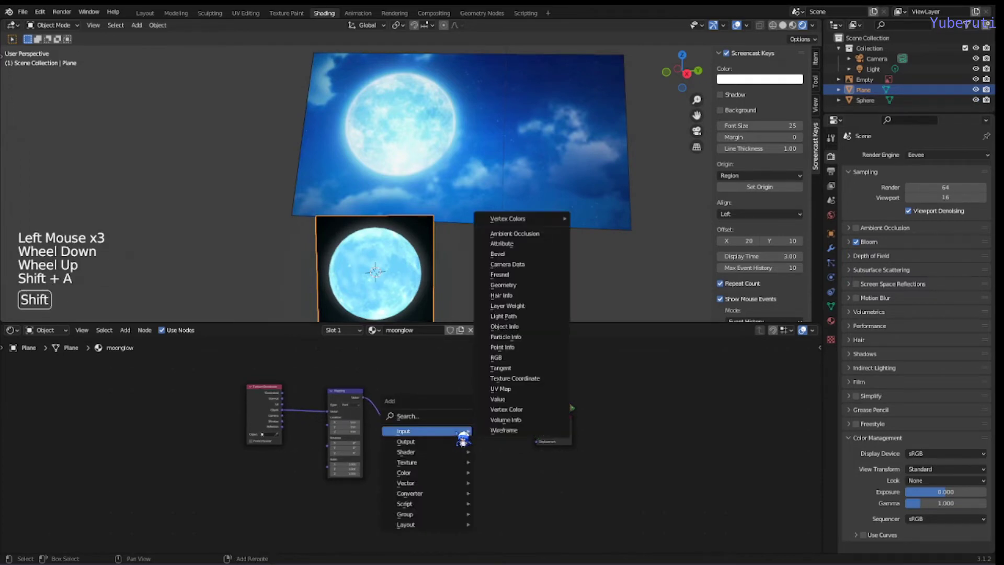
mouse_move(448, 503)
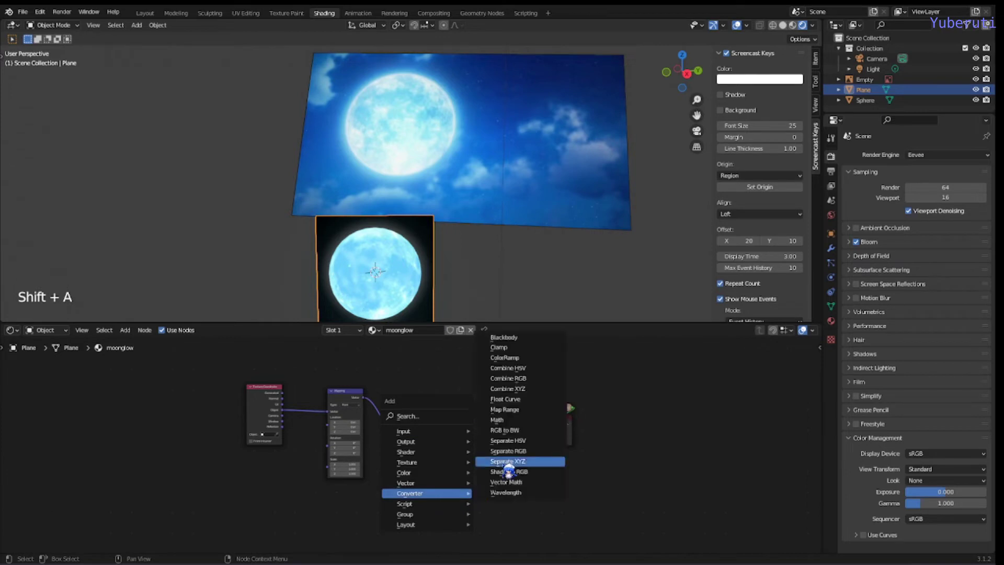
click(519, 358)
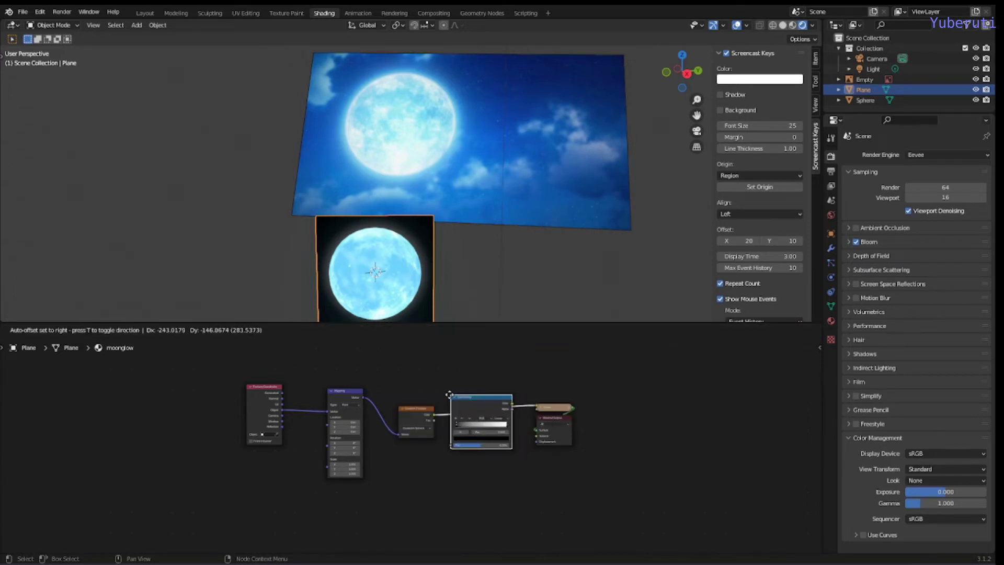
click(487, 418)
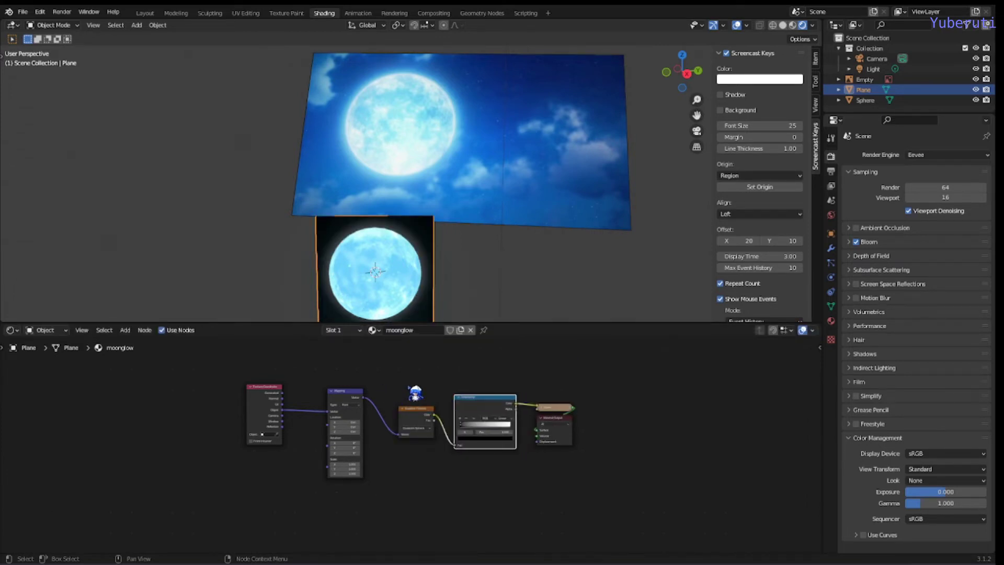
Line up the Mapping, Gradient Texture and ColorRamp nodes and set ramp interpolation to B-Spline.
drag(343, 397, 327, 393)
drag(423, 421, 391, 415)
drag(506, 429, 474, 425)
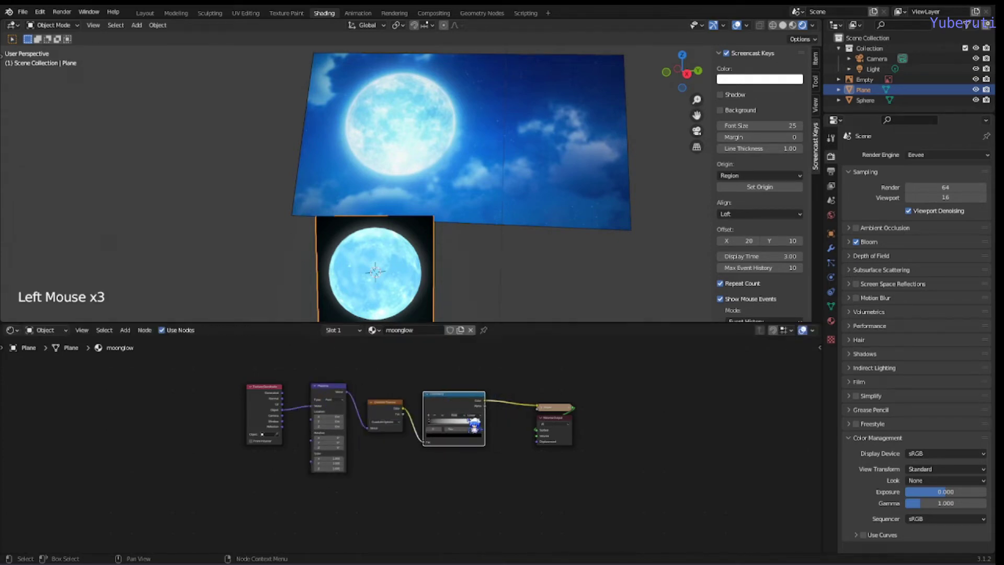
click(474, 416)
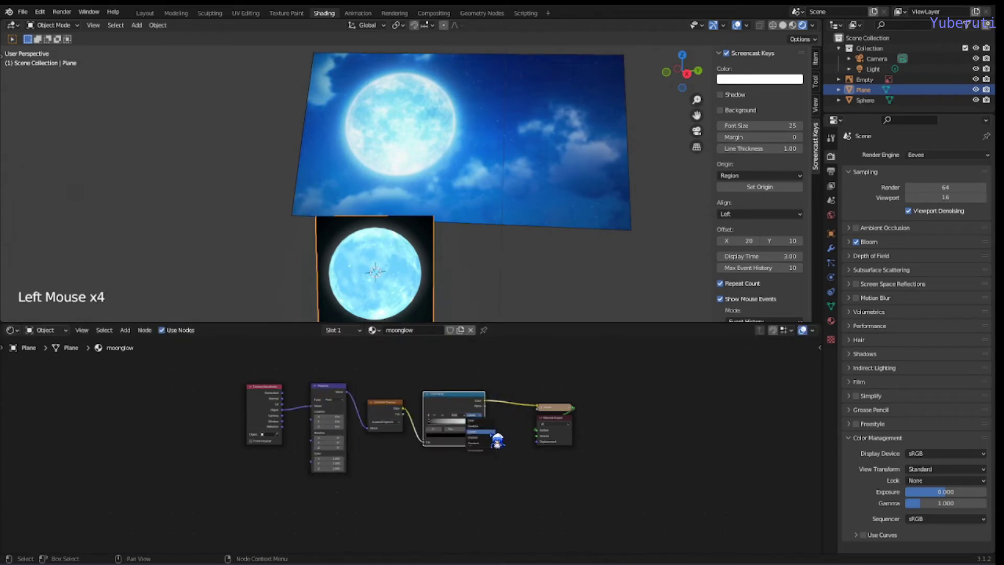
click(491, 437)
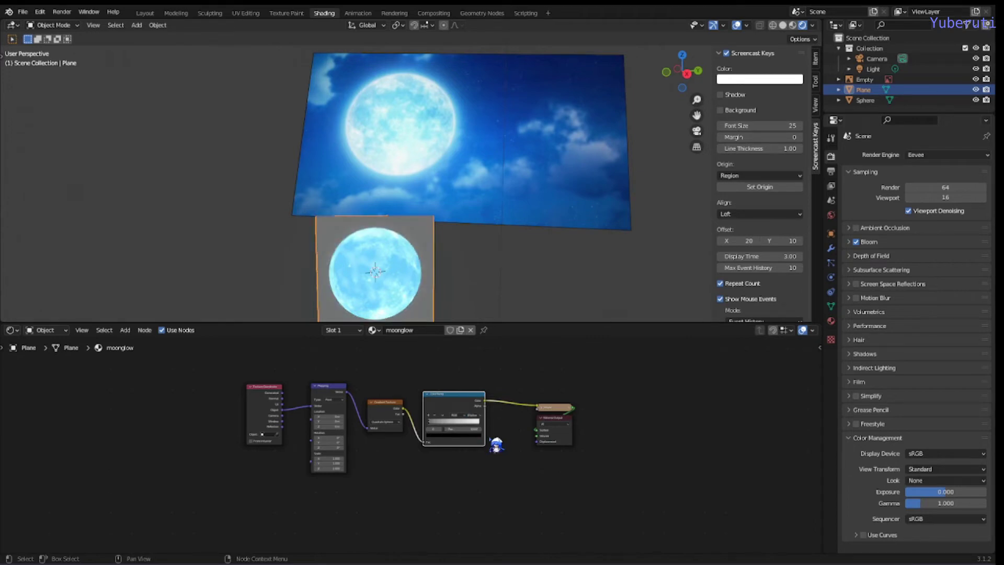
Slide the white ramp stop to 0.214 and the black stop to 0.027.
scroll(495, 444, up, 4)
scroll(495, 443, up, 4)
drag(546, 398, 451, 403)
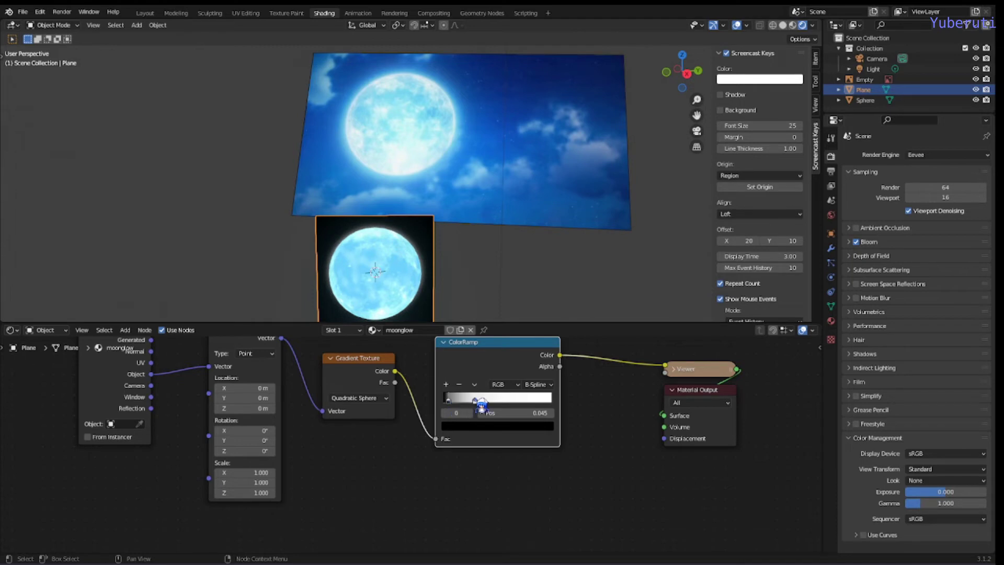
click(474, 400)
mouse_move(467, 401)
mouse_down()
mouse_move(530, 400)
mouse_move(467, 409)
mouse_move(451, 401)
mouse_move(449, 409)
mouse_up()
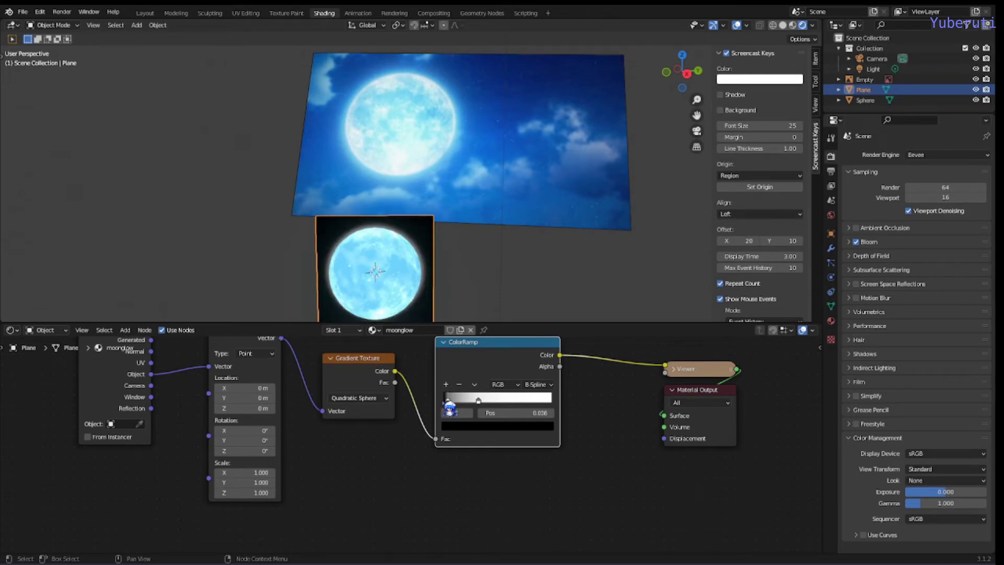
drag(479, 401, 472, 408)
click(448, 407)
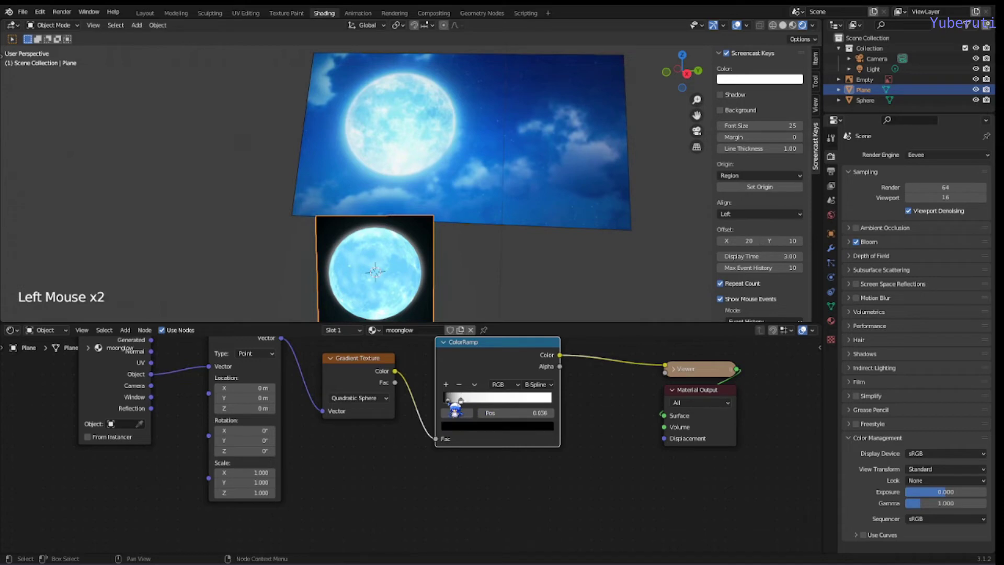
drag(449, 407, 448, 408)
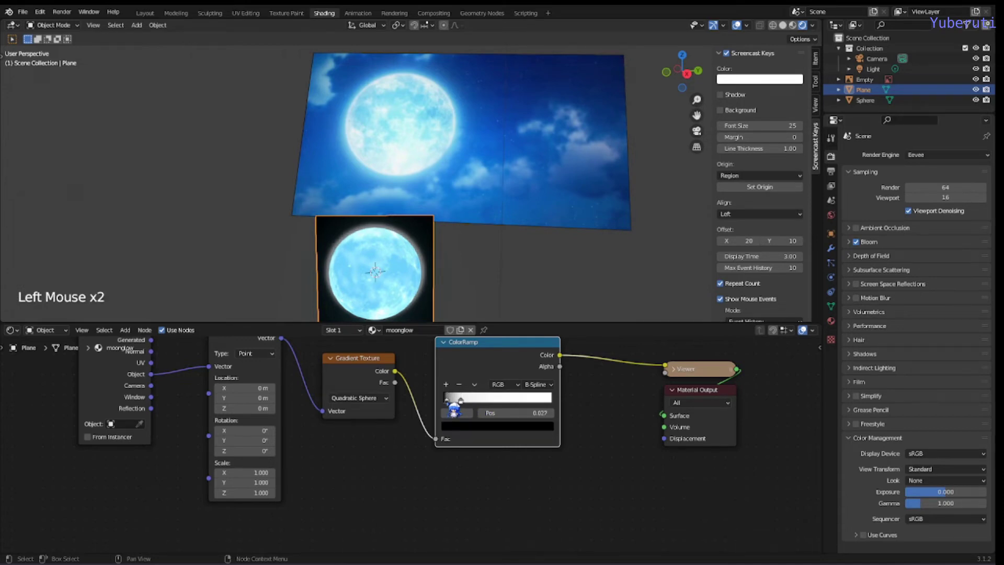
mouse_move(457, 241)
middle_down()
mouse_move(433, 218)
mouse_move(454, 221)
middle_up()
scroll(460, 218, up, 1)
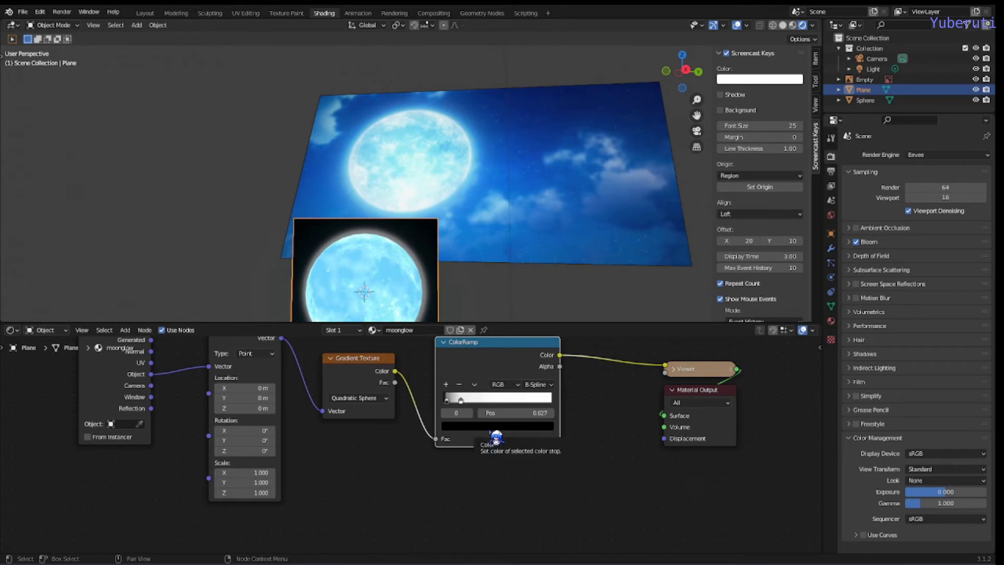
Add an Emission shader node below the ColorRamp.
click(412, 473)
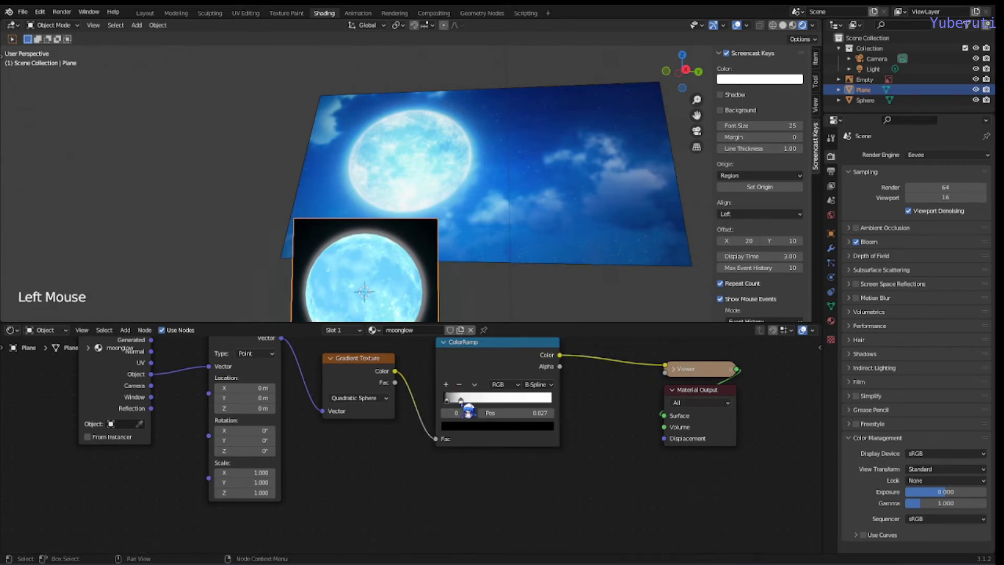
drag(469, 406, 453, 411)
key(shift+a)
mouse_move(519, 496)
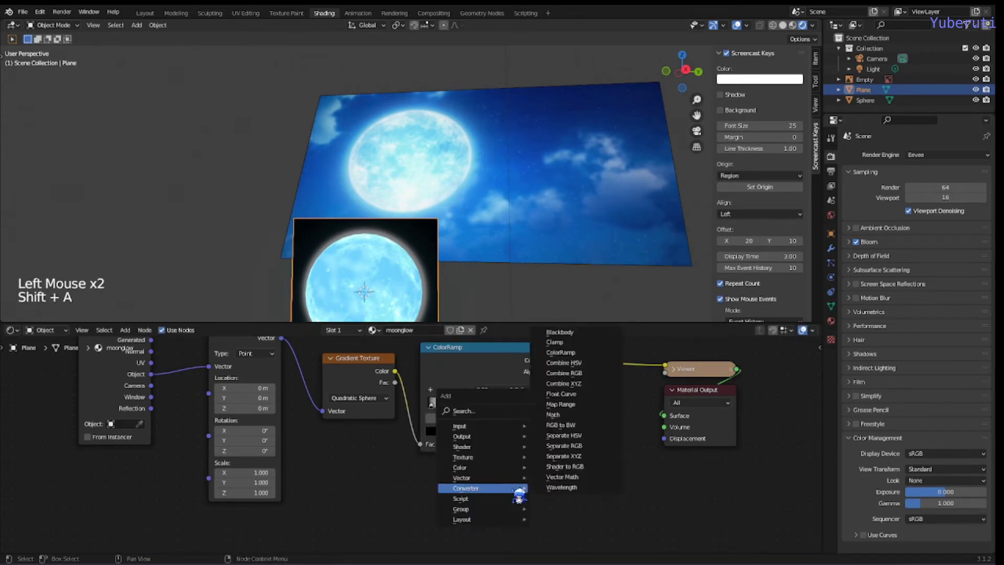
mouse_move(513, 447)
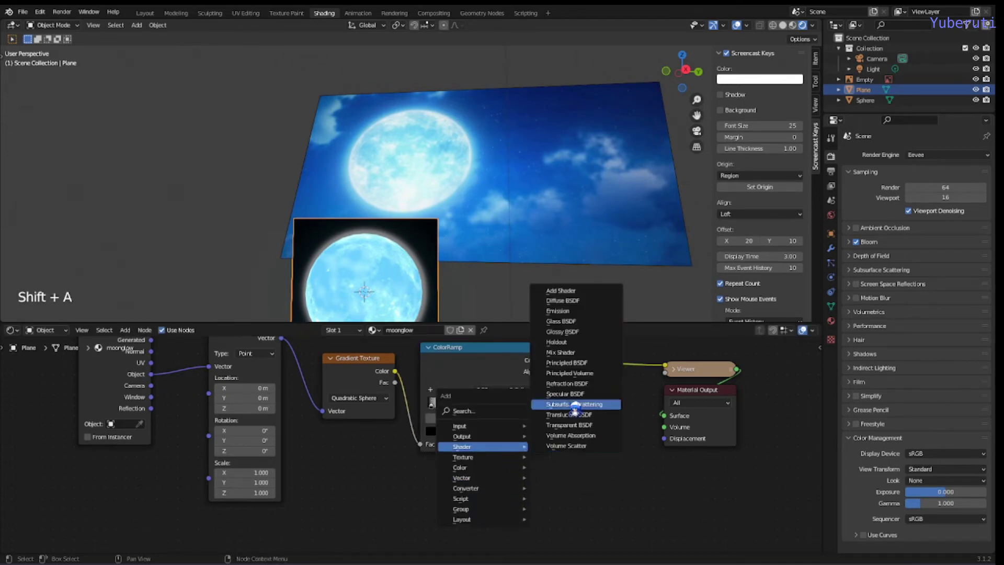
click(569, 313)
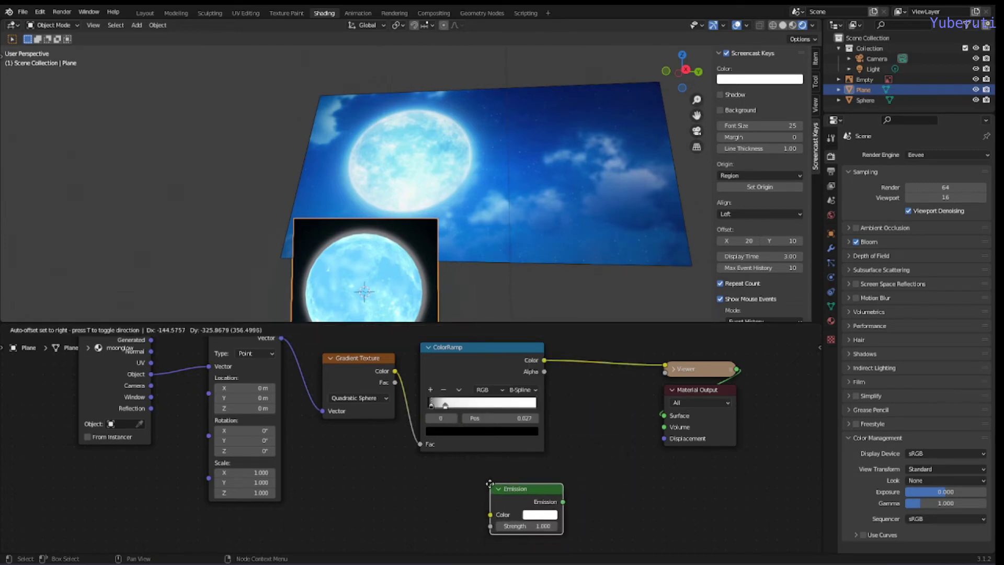
click(497, 478)
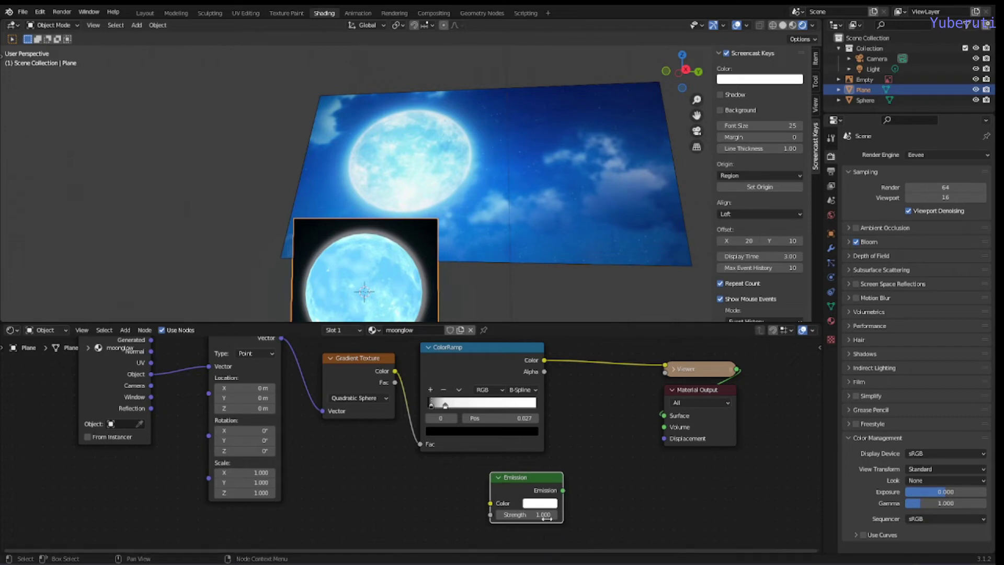
Sample the moon's light blue as the Emission colour with the eyedropper.
click(544, 503)
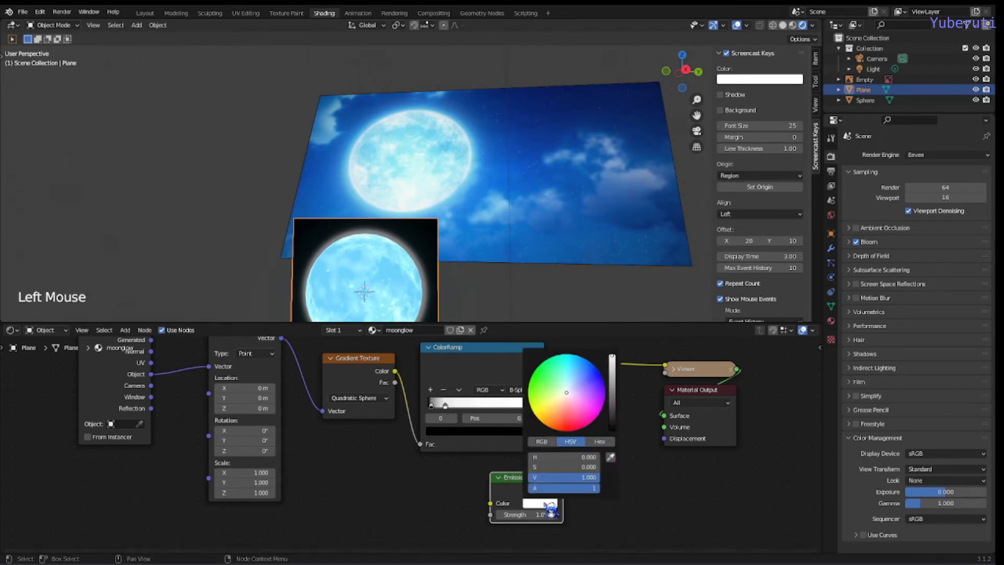
click(612, 467)
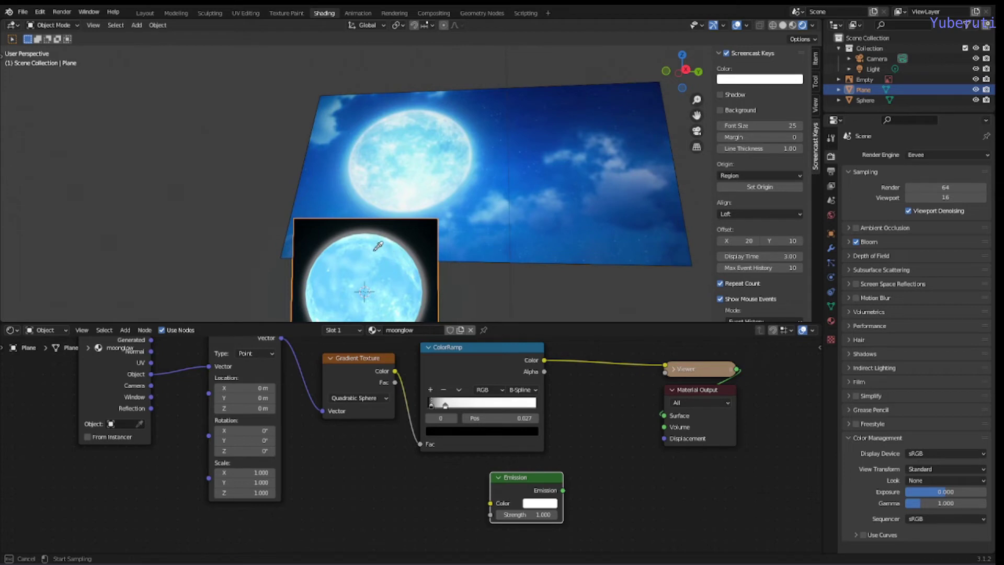
click(380, 156)
drag(547, 488, 532, 488)
click(590, 470)
scroll(472, 239, down, 2)
scroll(472, 242, down, 1)
scroll(470, 248, up, 1)
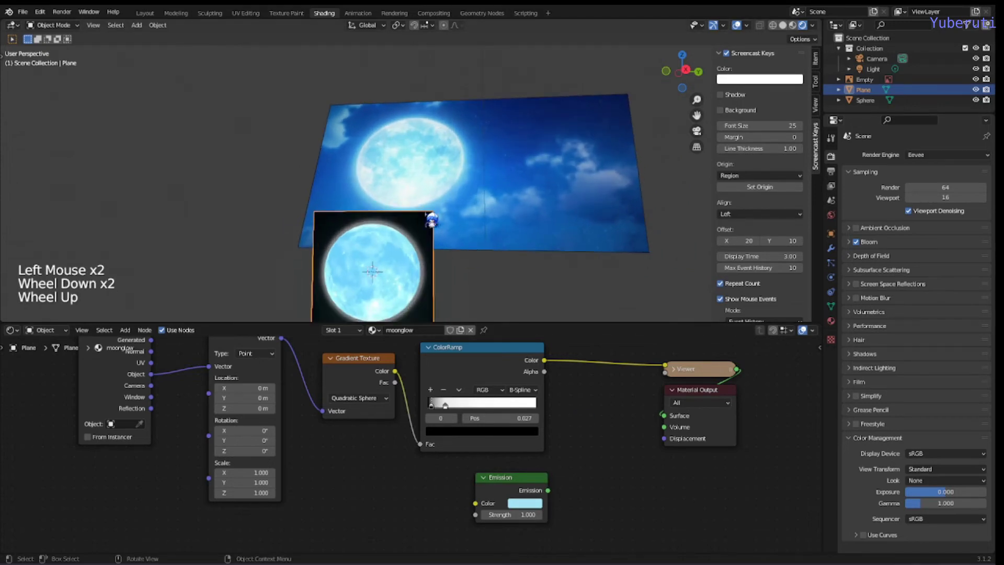
click(591, 479)
Add a Transparent BSDF node and stack it above the Emission node.
key(shift+a)
mouse_move(596, 476)
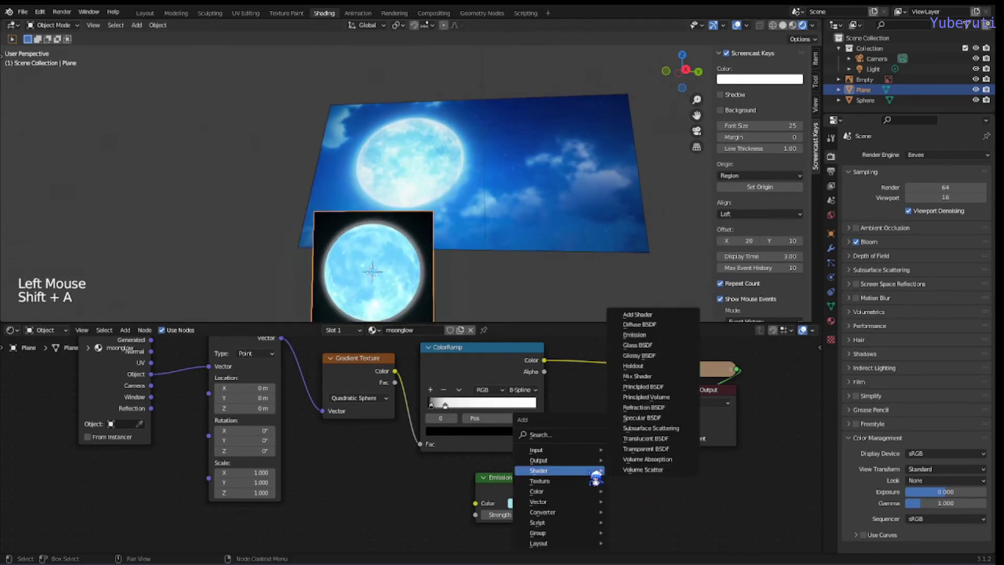
click(647, 449)
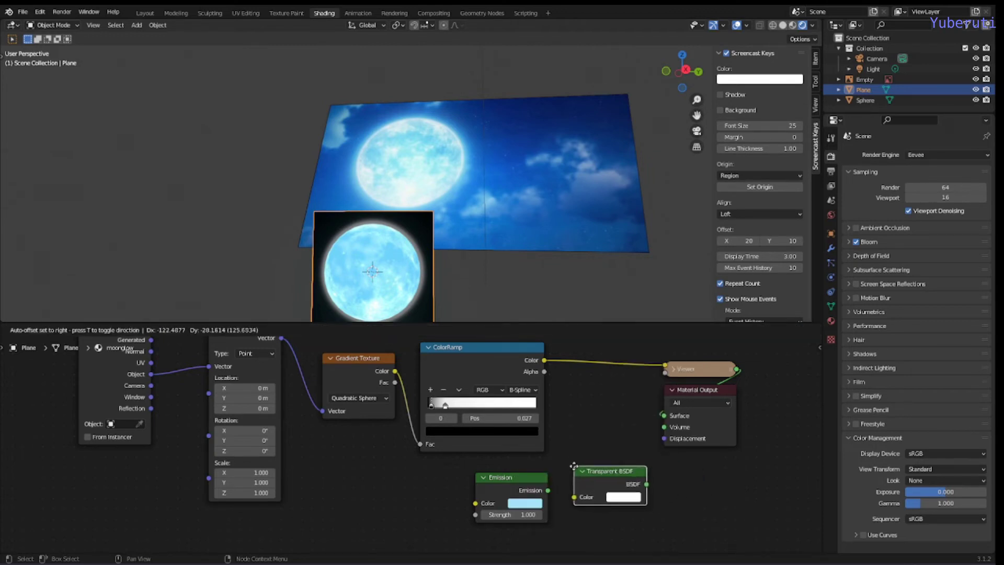
click(556, 439)
drag(507, 482, 584, 502)
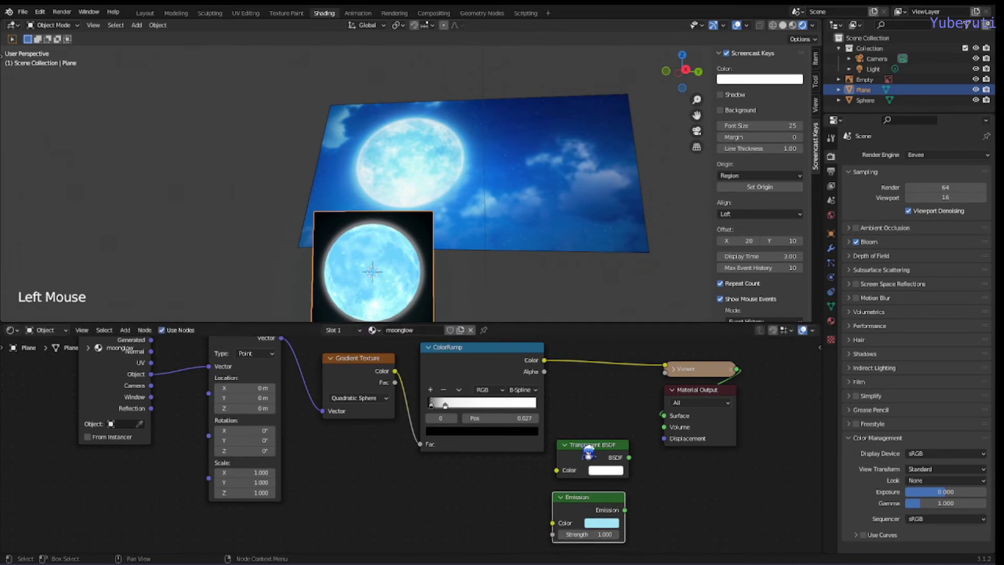
drag(583, 419, 653, 554)
drag(591, 453, 515, 481)
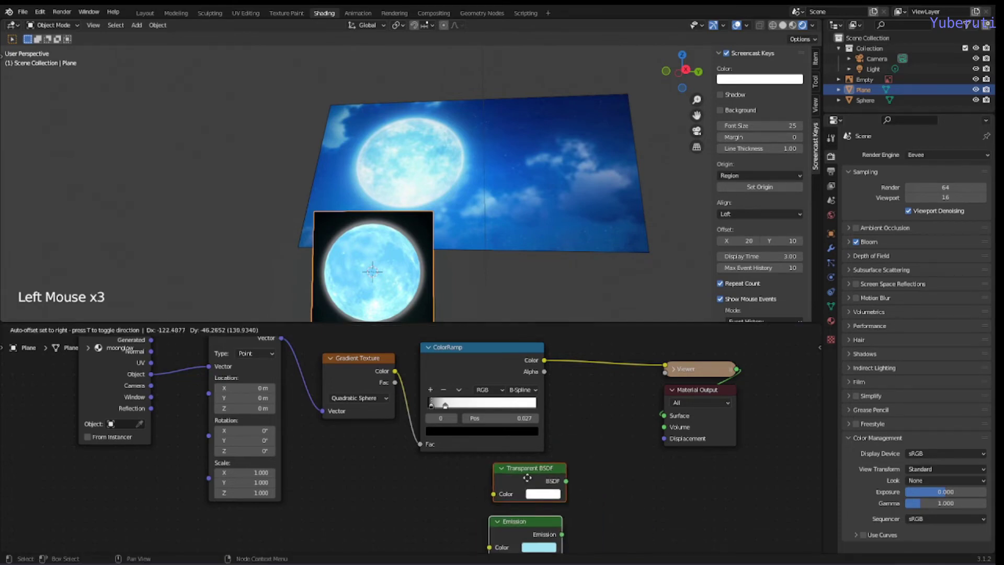
click(515, 482)
scroll(628, 494, down, 2)
Add a Mix Shader fed by Transparent BSDF first and Emission second.
key(shift+a)
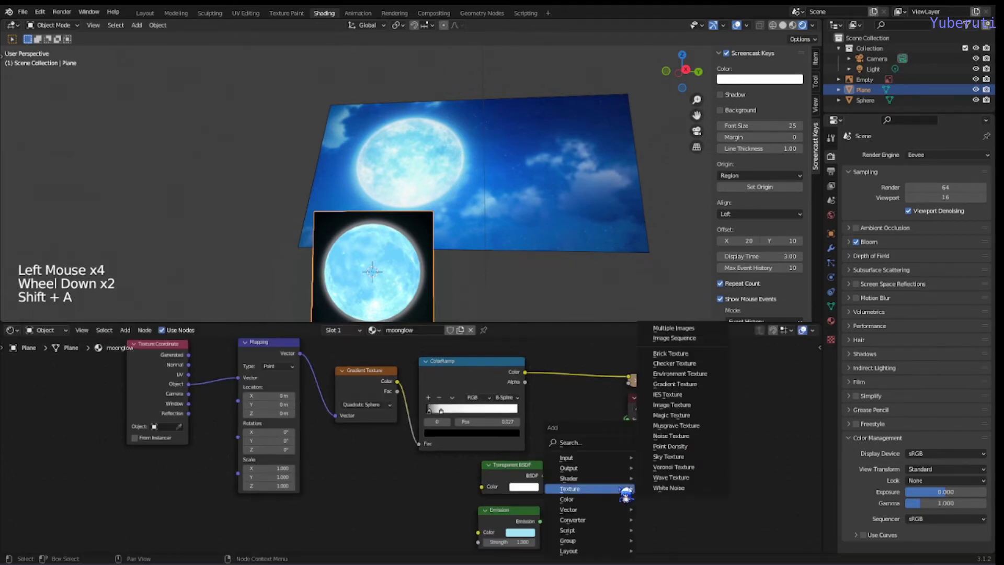
mouse_move(615, 479)
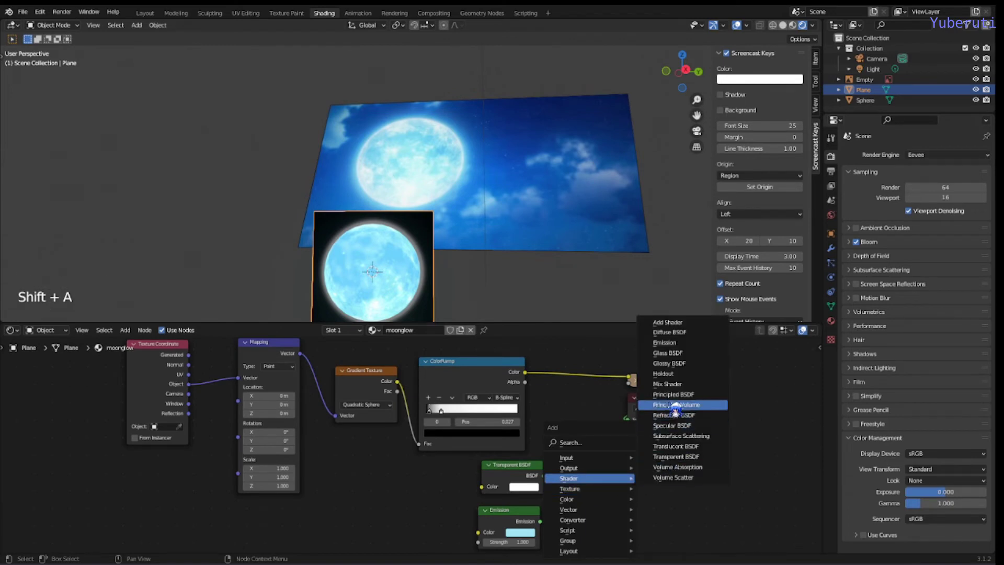
click(667, 384)
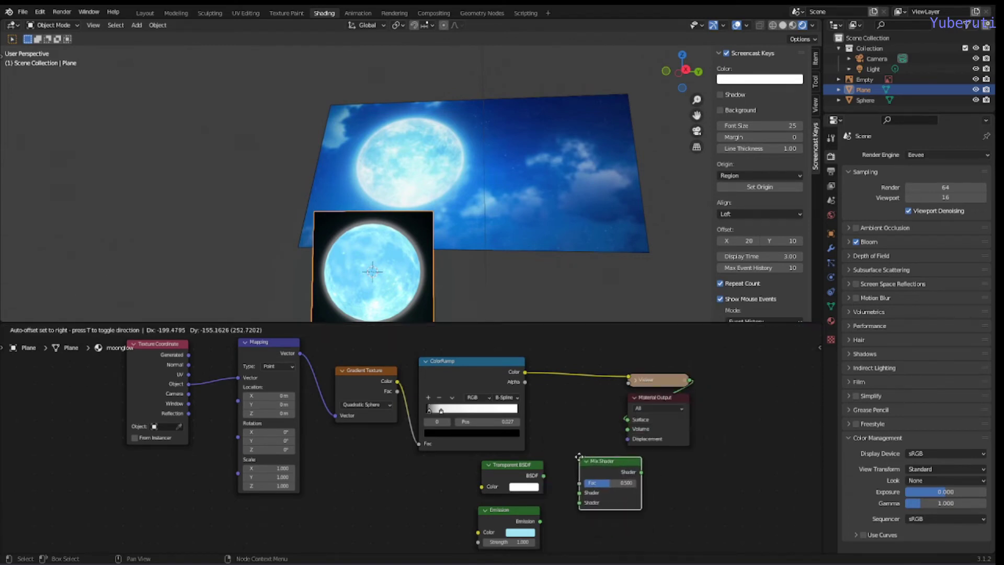
click(579, 458)
drag(545, 476, 580, 493)
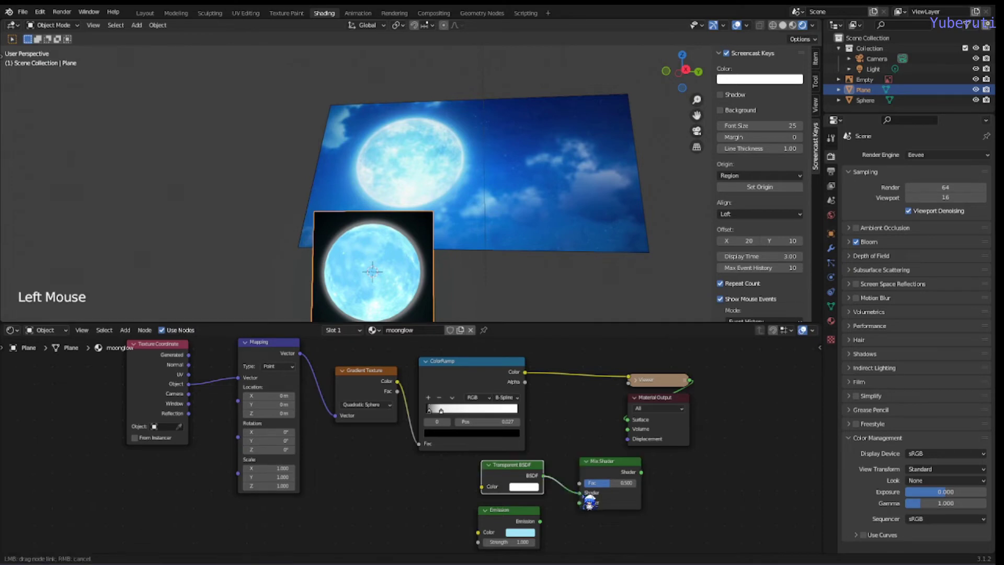
drag(540, 521, 605, 479)
drag(517, 476, 512, 480)
Drive the Mix Shader Fac with the ColorRamp colour and cut the ramp's Viewer link.
click(525, 375)
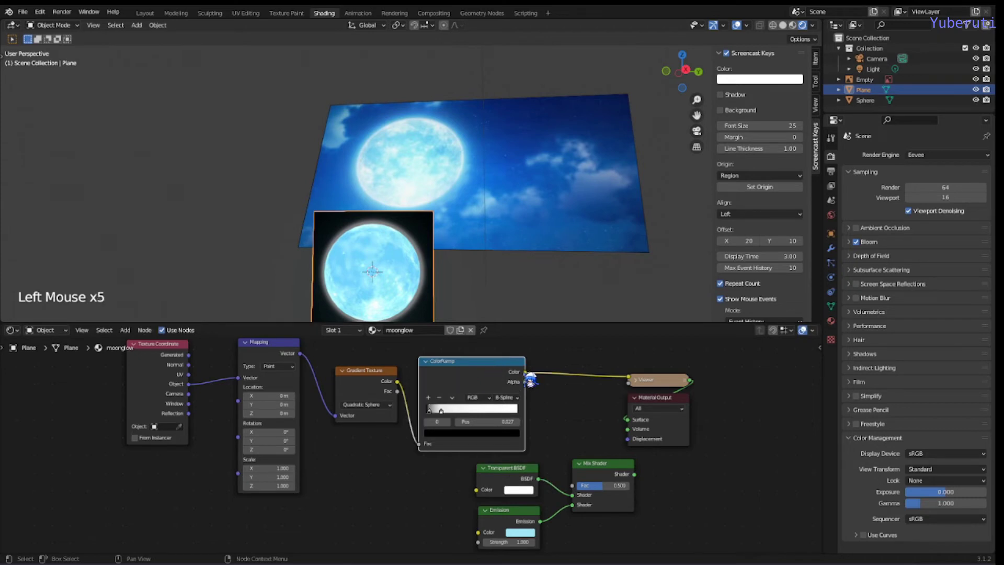
drag(528, 376, 591, 484)
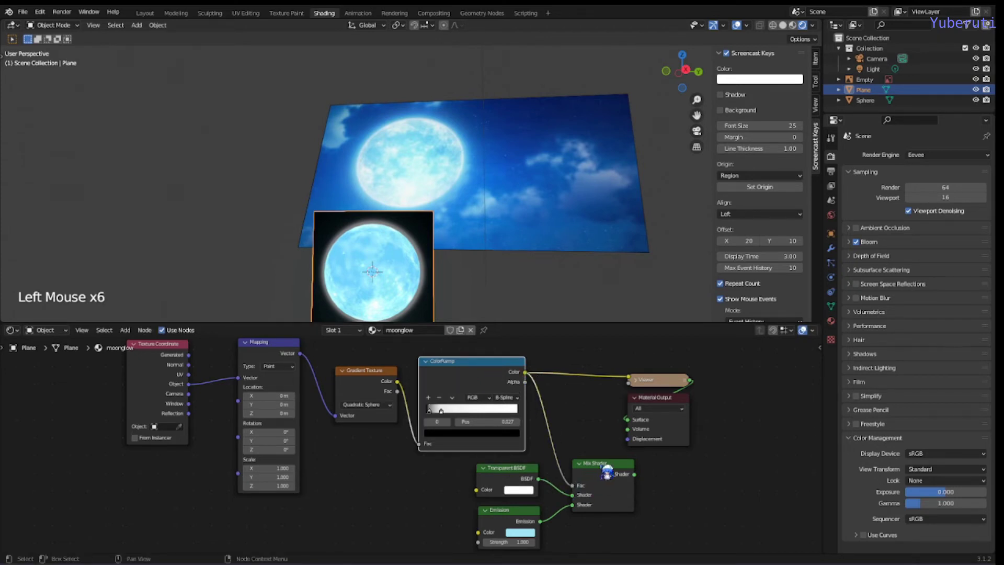
click(640, 482)
click(605, 465)
drag(605, 465, 596, 456)
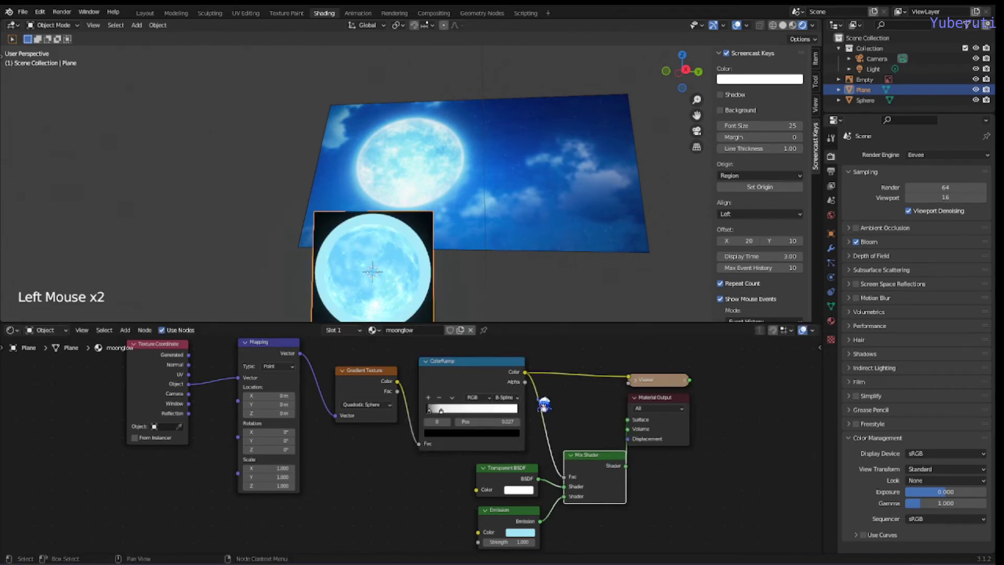
drag(457, 378, 476, 401)
drag(429, 478, 571, 449)
ctrl+right_drag(558, 393, 561, 364)
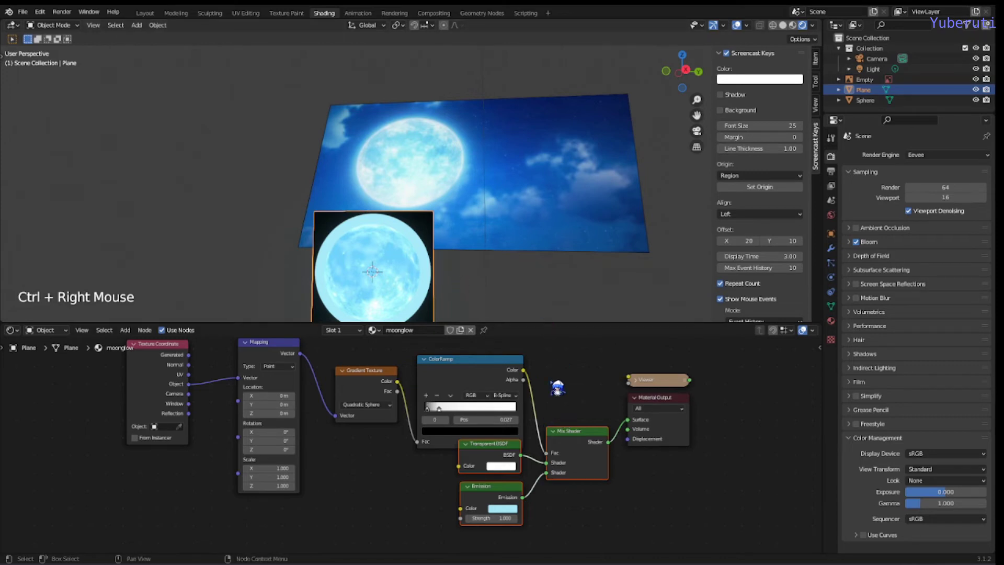
Set the moonglow material's Blend Mode to Alpha Blend.
click(555, 384)
scroll(588, 403, up, 1)
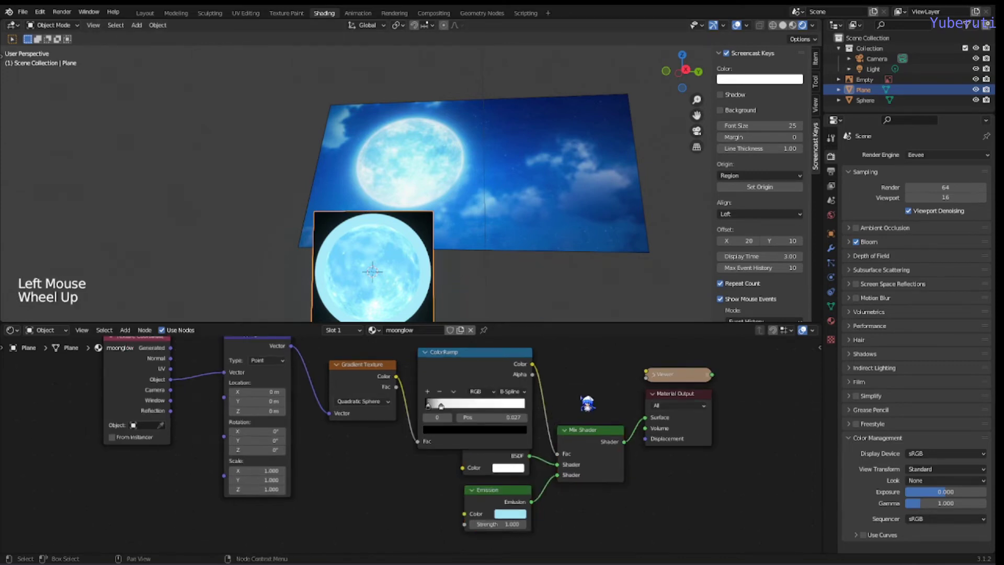
scroll(571, 410, down, 1)
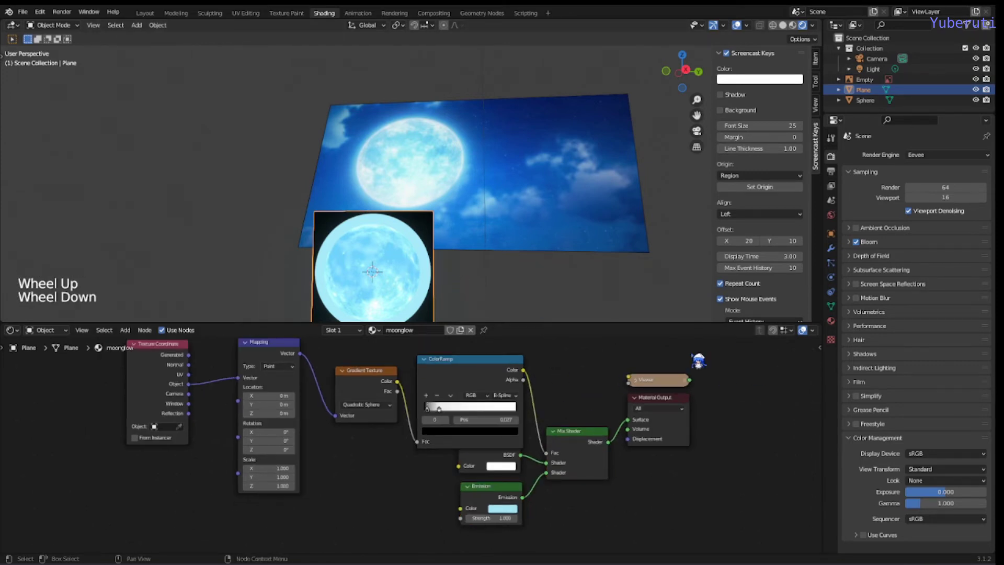
click(831, 321)
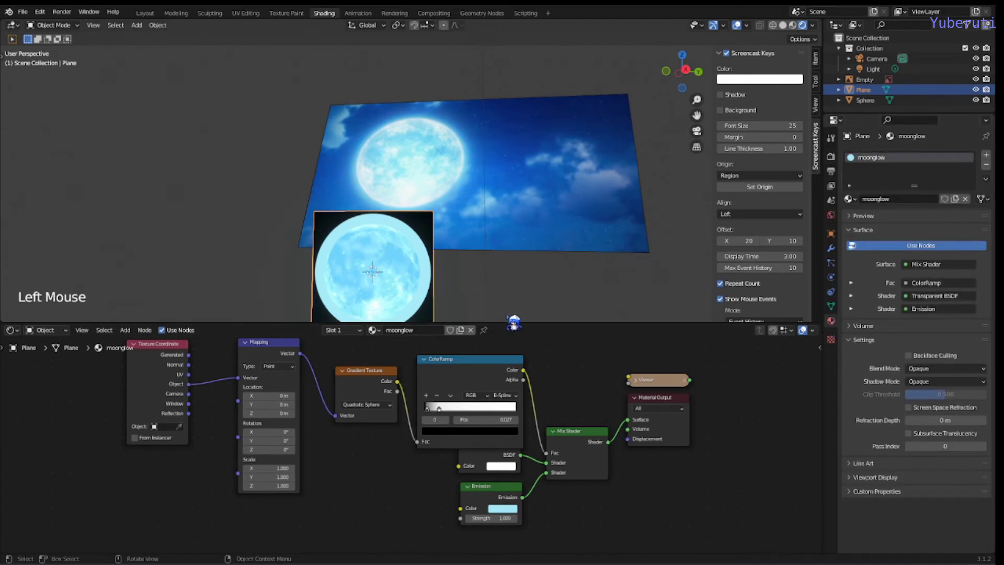
click(921, 369)
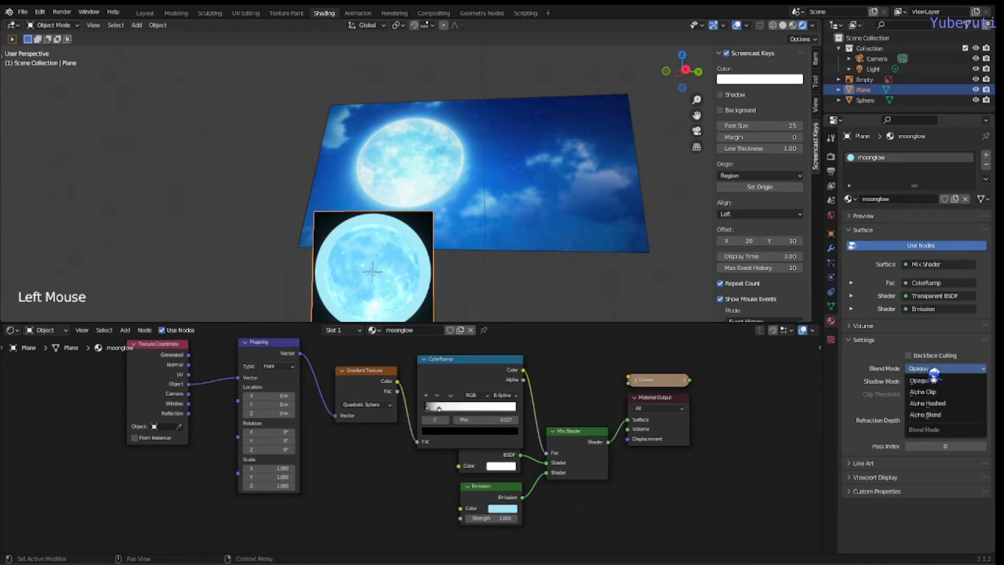
click(944, 418)
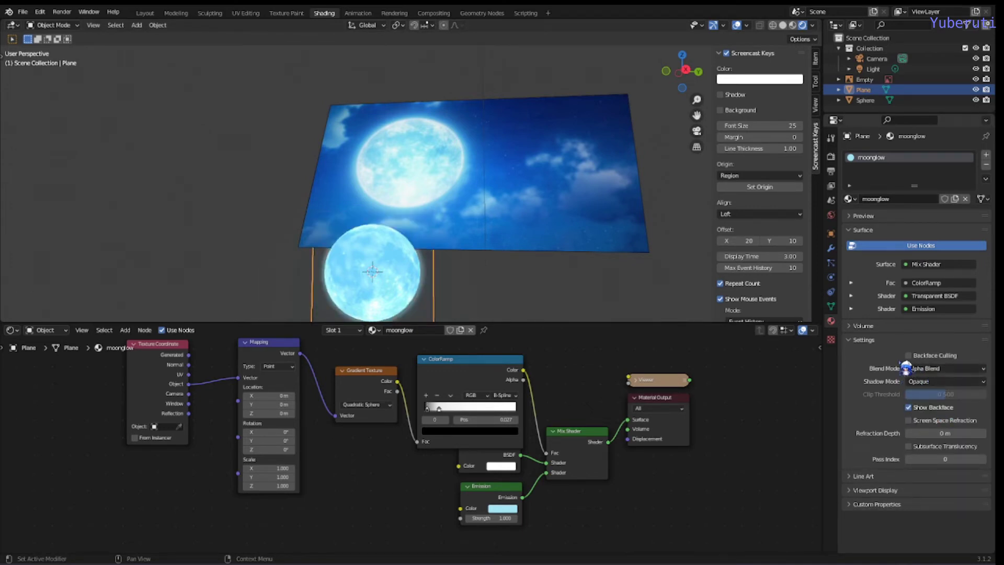
Set the Shadow Mode to None, then select the image Empty.
click(500, 196)
scroll(542, 249, down, 3)
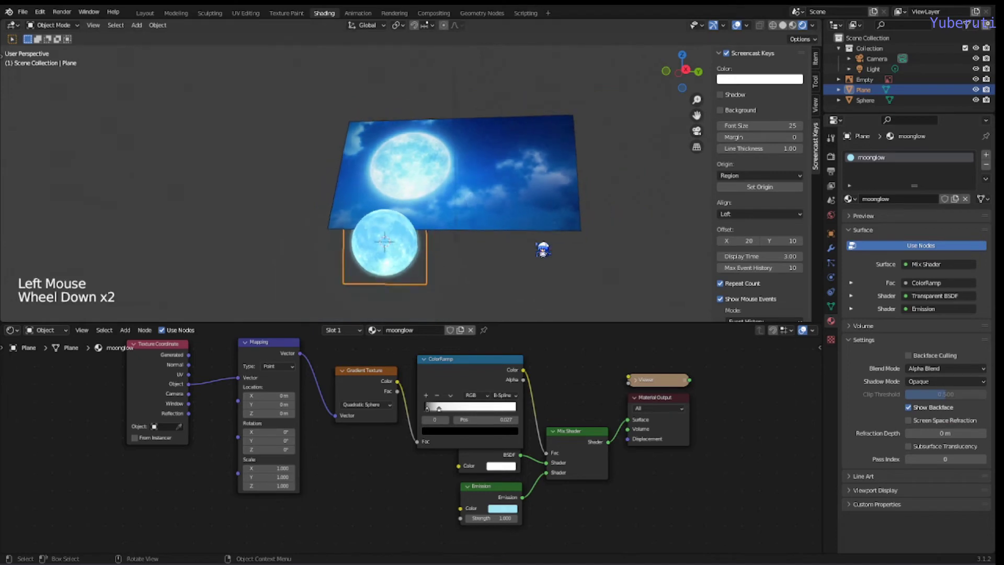
middle_drag(539, 249, 561, 269)
click(939, 382)
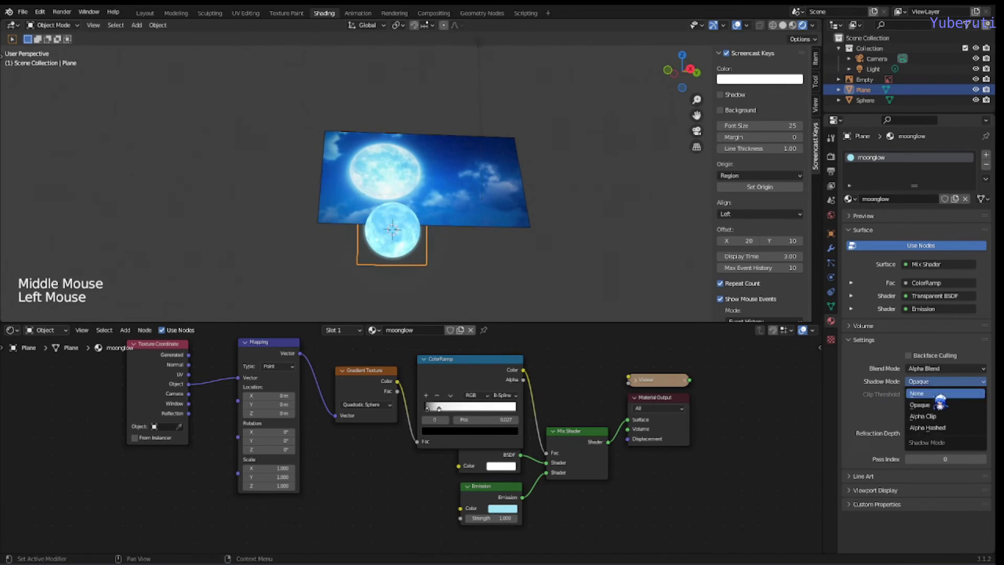
mouse_move(527, 212)
middle_down()
mouse_move(460, 251)
mouse_move(488, 188)
mouse_move(527, 197)
mouse_move(511, 202)
middle_up()
scroll(491, 194, down, 1)
click(493, 195)
Move the image Empty to the right and select the glow plane.
key(g)
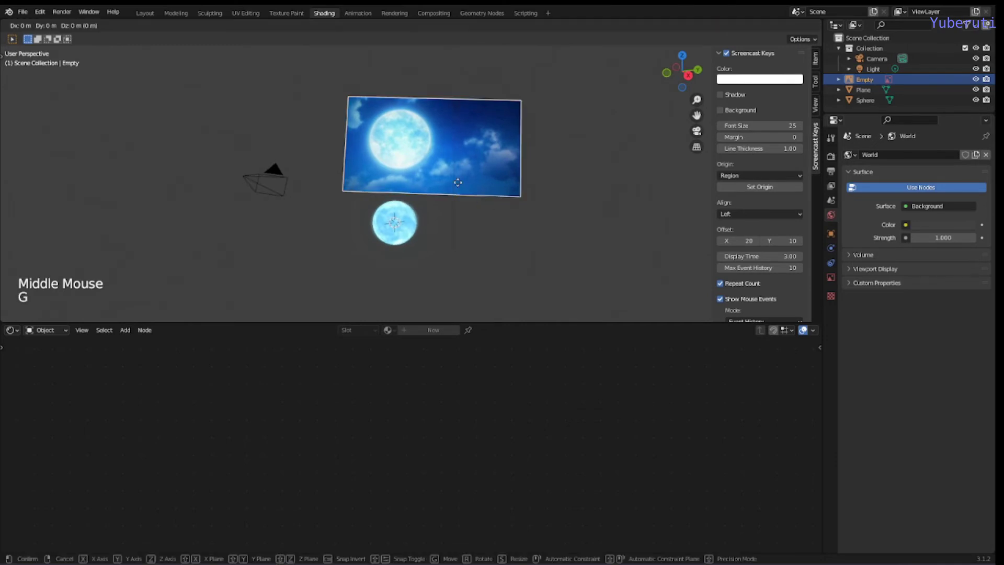
click(480, 228)
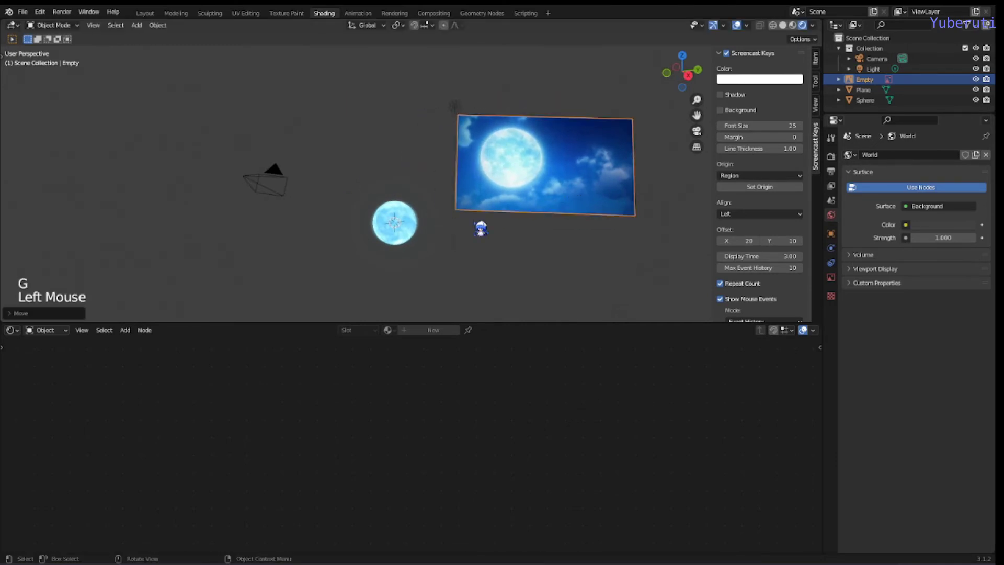
click(428, 237)
scroll(445, 260, up, 2)
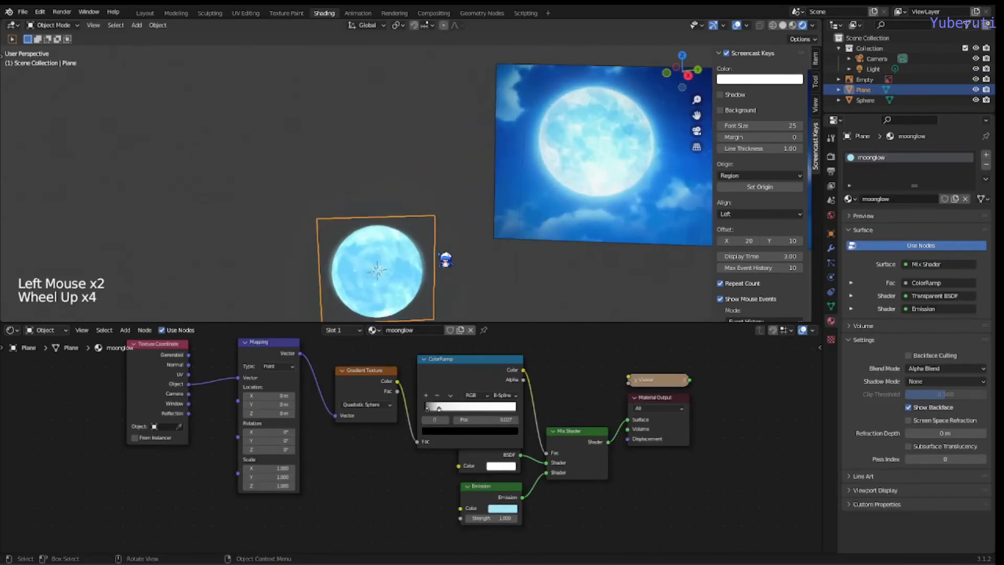
shift+middle_drag(446, 260, 451, 226)
scroll(449, 233, up, 1)
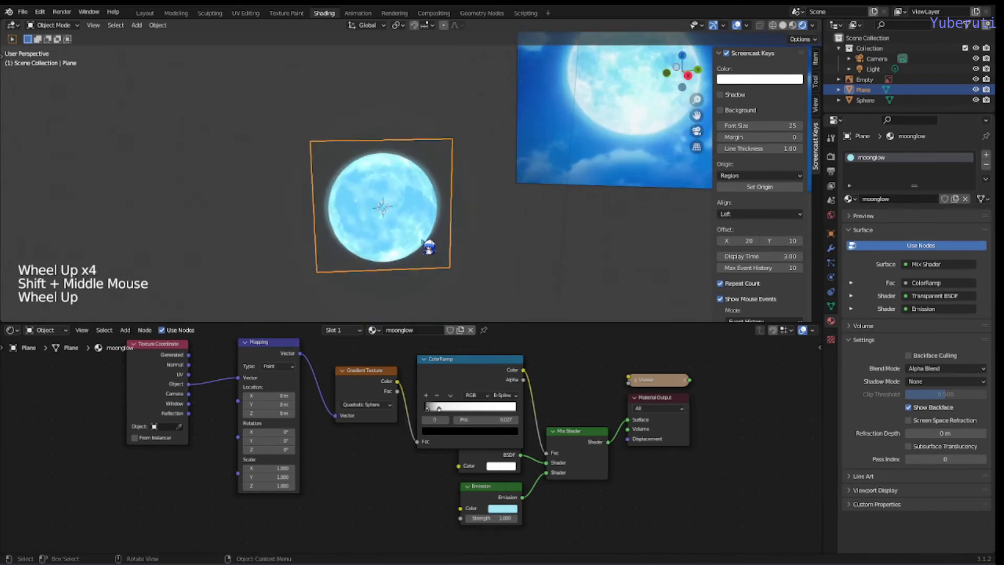
Reshape the ColorRamp gradient by sliding its stop, leaving the black stop at 0.009.
drag(475, 367, 479, 402)
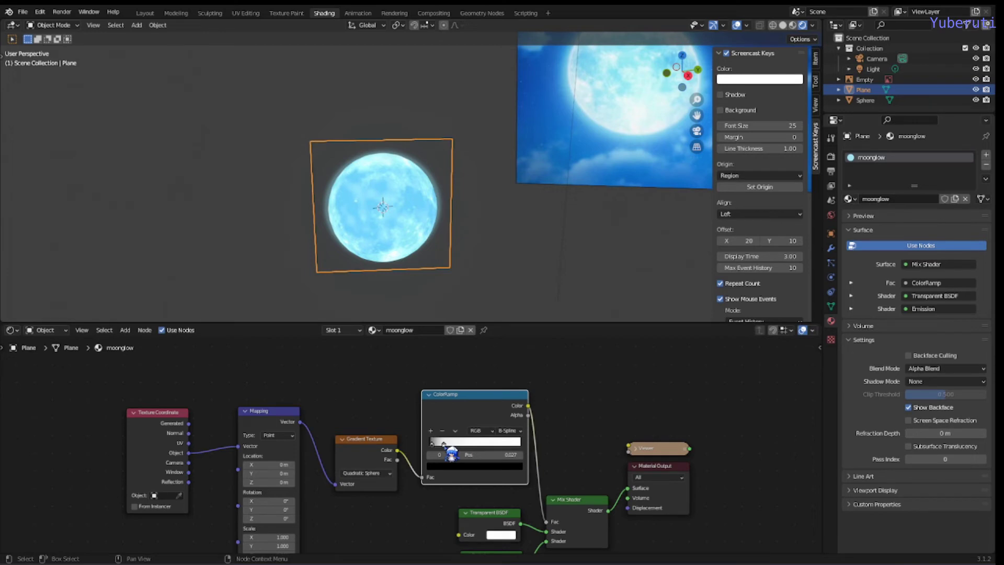
click(445, 444)
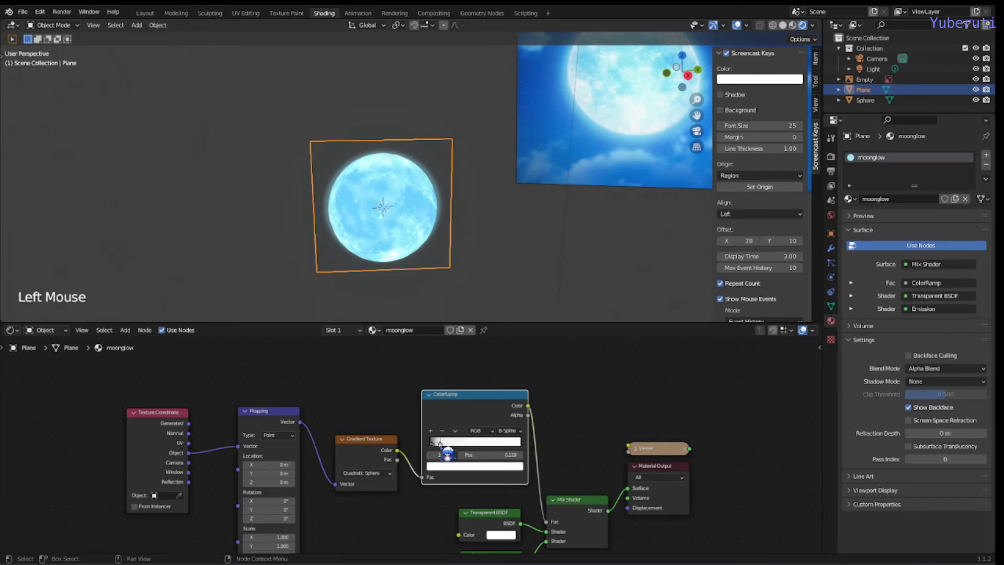
mouse_move(448, 452)
mouse_down()
mouse_move(456, 450)
mouse_move(430, 447)
mouse_up()
middle_drag(505, 219, 497, 203)
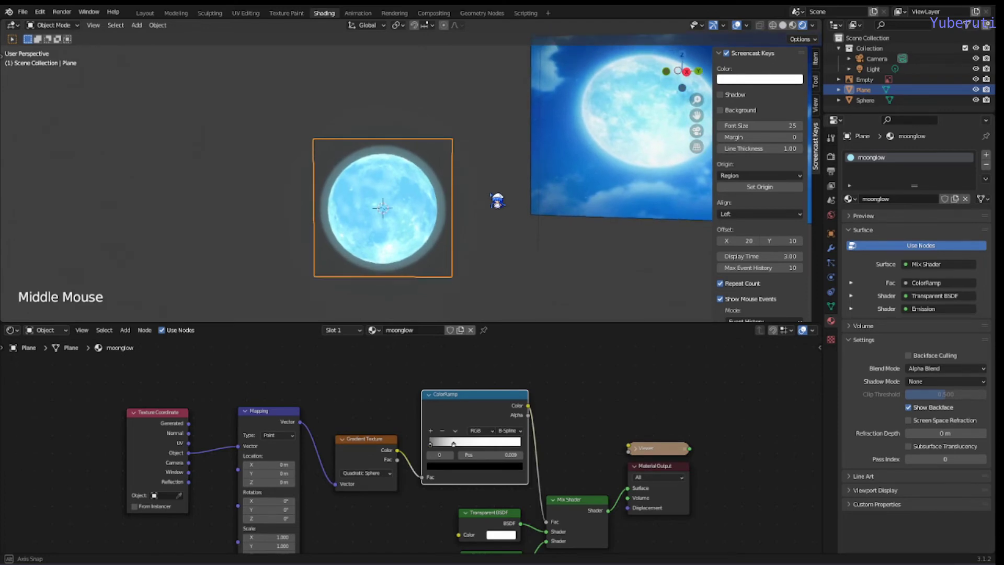
Tidy the Gradient Texture, Transparent BSDF and Emission nodes in the tree.
click(364, 451)
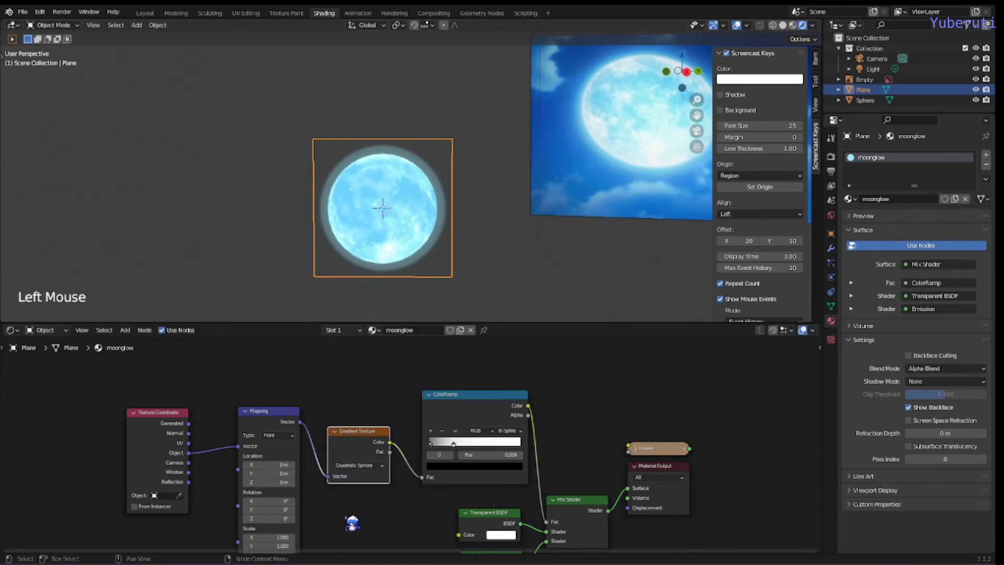
middle_drag(350, 515, 396, 459)
scroll(369, 515, up, 1)
drag(558, 550, 461, 493)
drag(490, 464, 480, 458)
middle_drag(560, 510, 557, 496)
scroll(550, 534, up, 1)
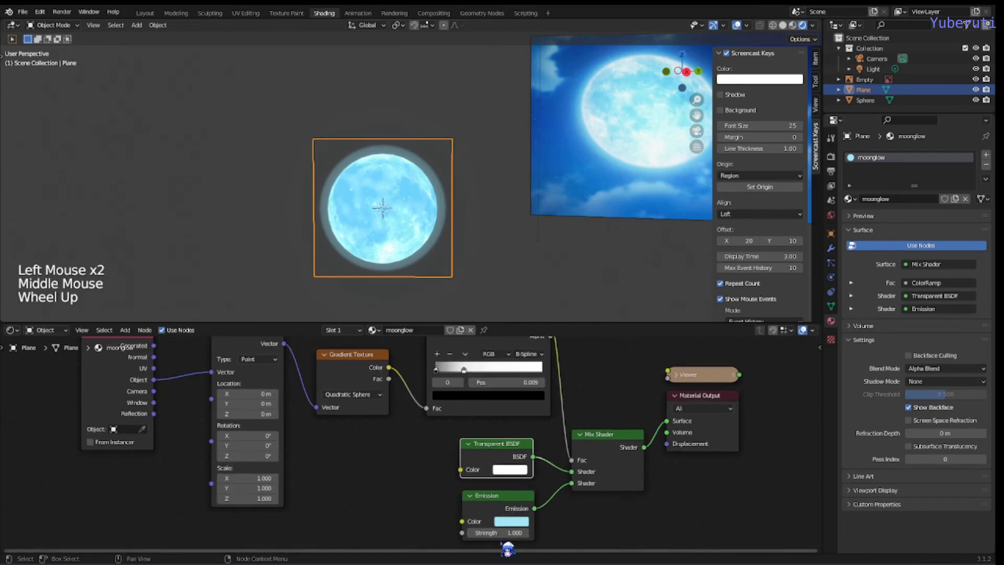
Set Emission strength to 2.000, move the white stop to 0.055, and rearrange the shader nodes.
mouse_move(526, 532)
mouse_down()
mouse_move(505, 532)
mouse_move(544, 532)
mouse_up()
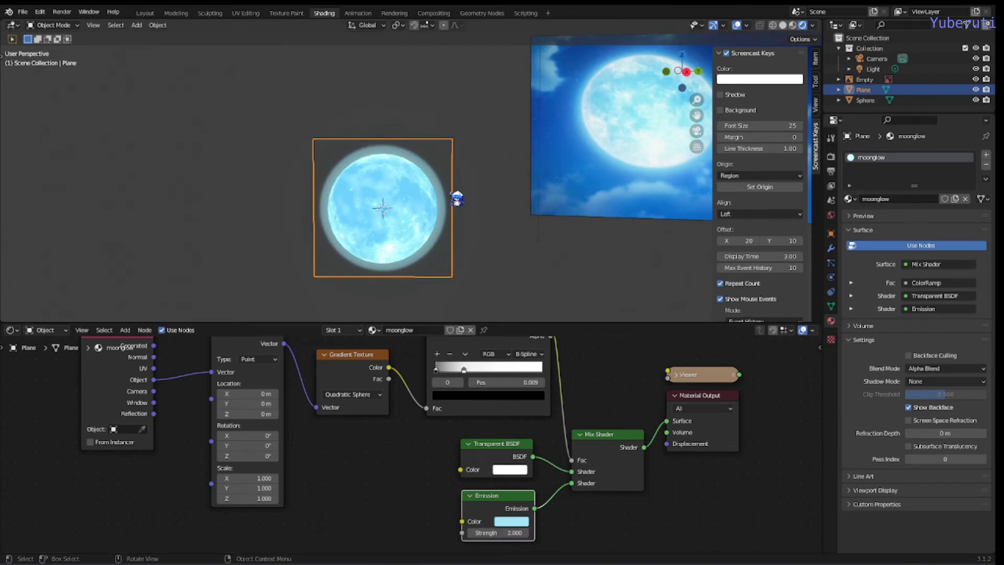
drag(467, 371, 446, 378)
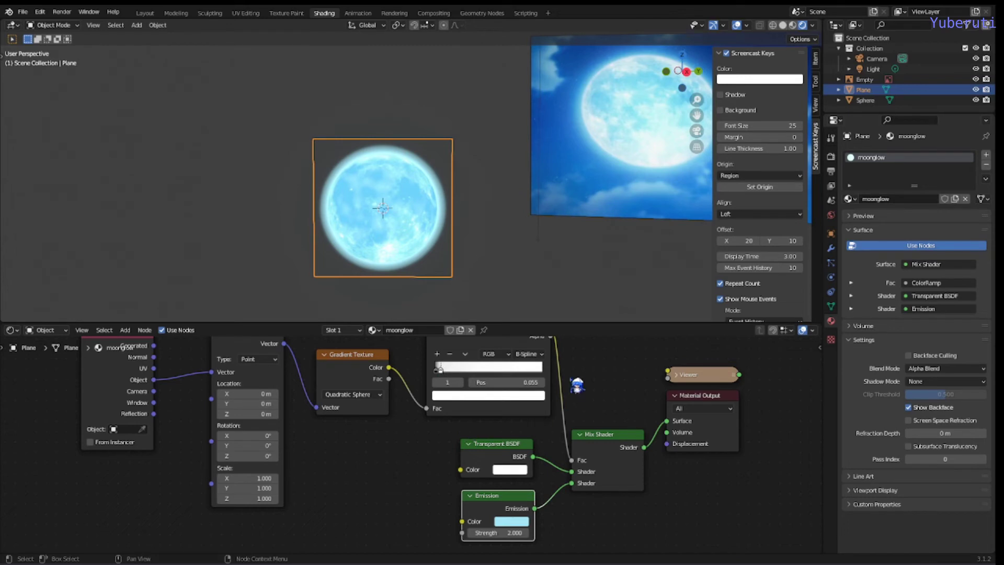
drag(599, 445, 604, 406)
drag(489, 445, 484, 435)
drag(501, 502, 498, 497)
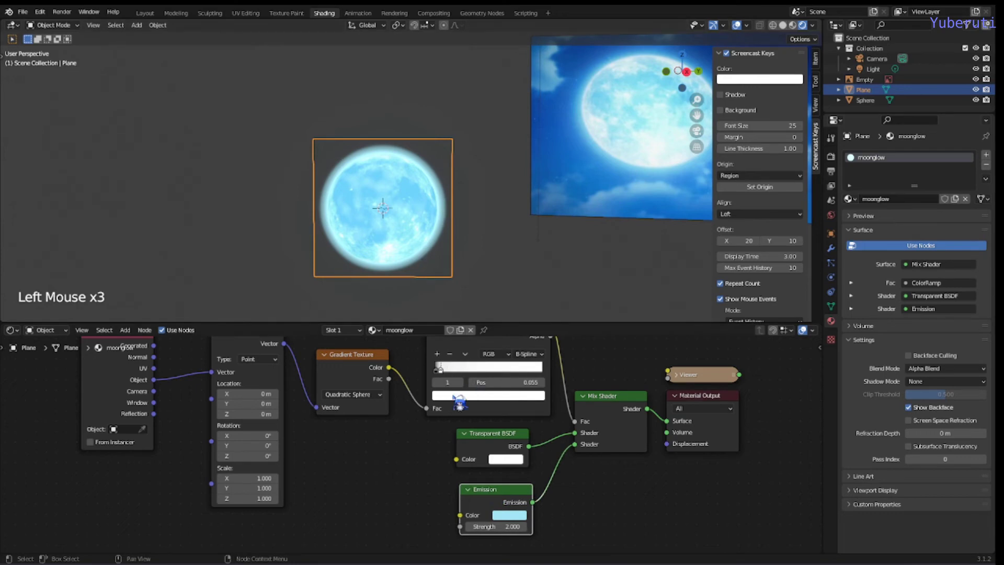
middle_drag(599, 361, 576, 403)
middle_drag(473, 254, 471, 201)
scroll(472, 201, up, 1)
Scale the glow plane up to about 1.15 and shift the ColorRamp node right.
middle_drag(530, 185, 495, 208)
key(s)
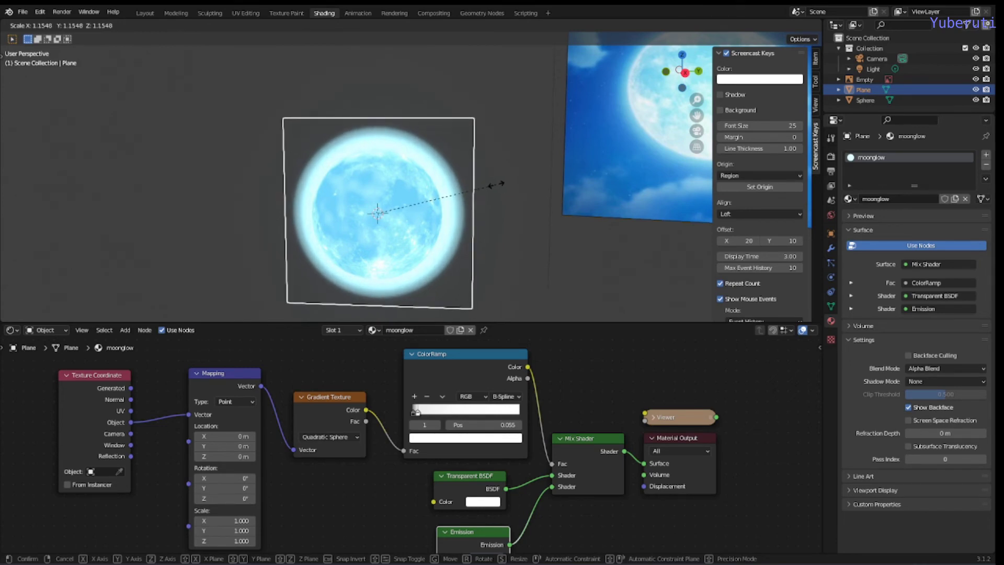
click(495, 184)
drag(419, 413, 441, 422)
middle_drag(536, 233, 516, 250)
scroll(536, 234, up, 1)
scroll(555, 229, down, 2)
middle_drag(574, 196, 572, 217)
scroll(572, 217, up, 1)
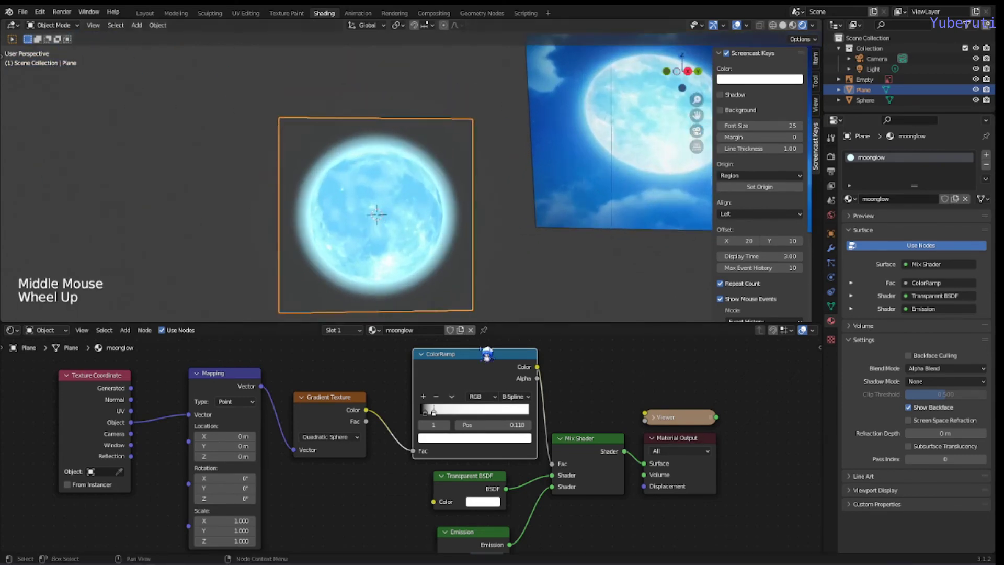
Nudge the ColorRamp stop to 0.136 and recentre the view on the moon plane.
drag(434, 414, 446, 422)
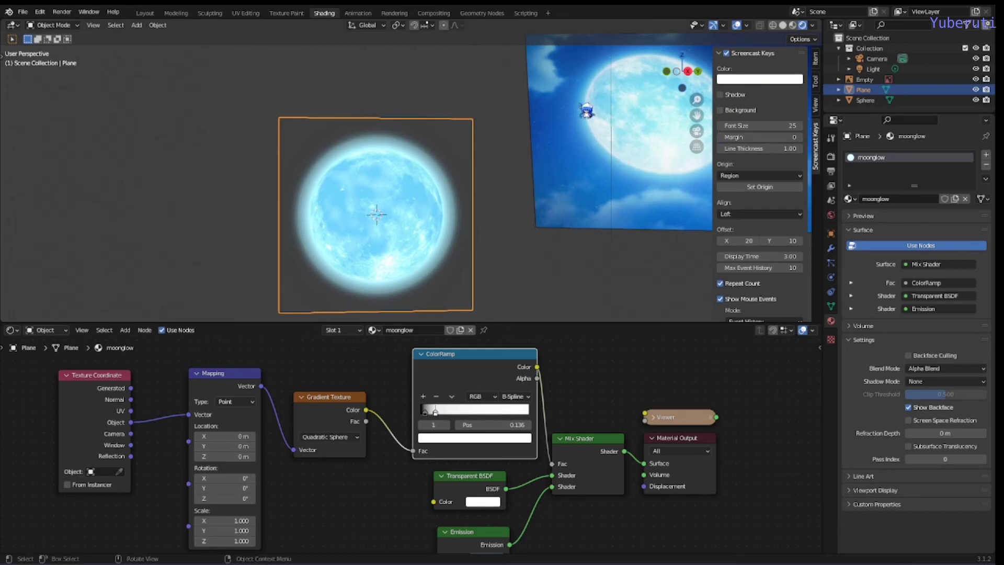
shift+middle_drag(633, 181, 538, 218)
scroll(583, 194, up, 2)
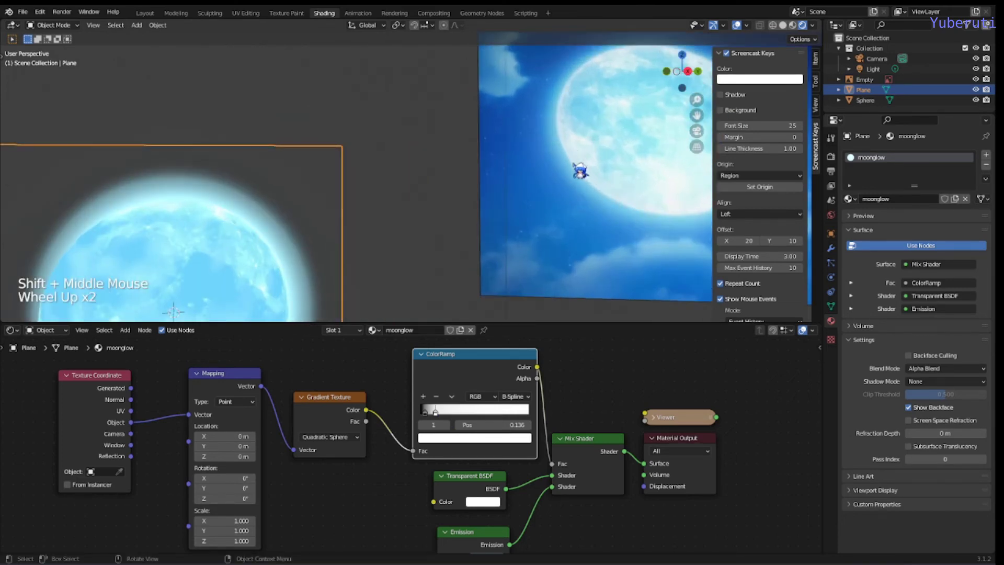
scroll(544, 222, down, 2)
shift+middle_drag(482, 238, 524, 217)
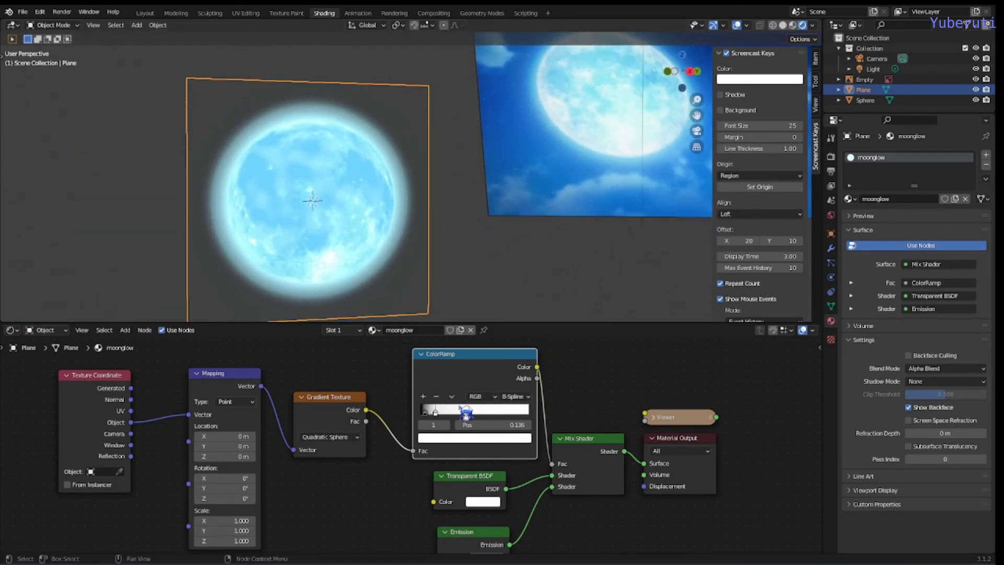
middle_drag(539, 181, 538, 175)
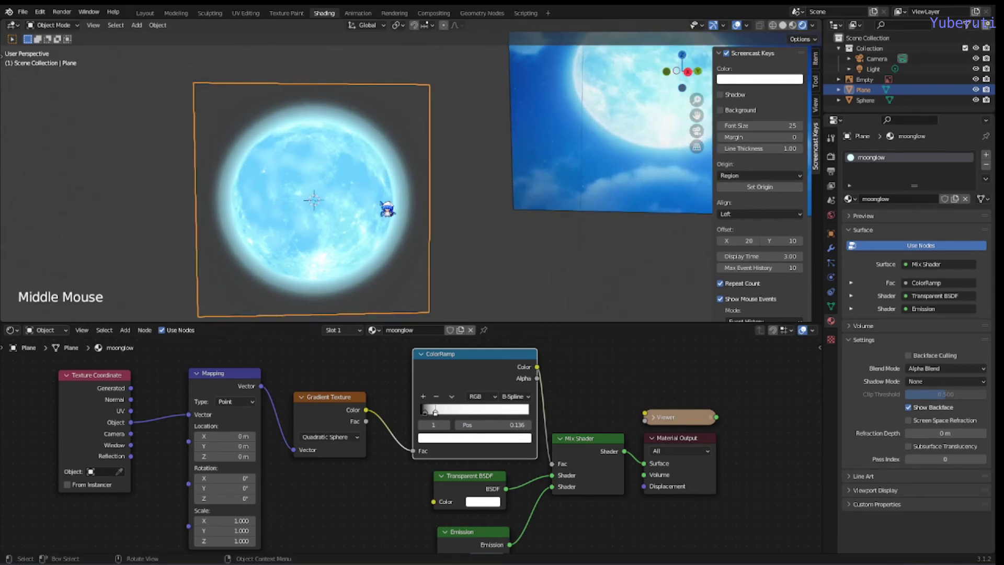
scroll(444, 220, down, 2)
Select the moon sphere and pan the Shader Editor to its moon material nodes.
click(443, 212)
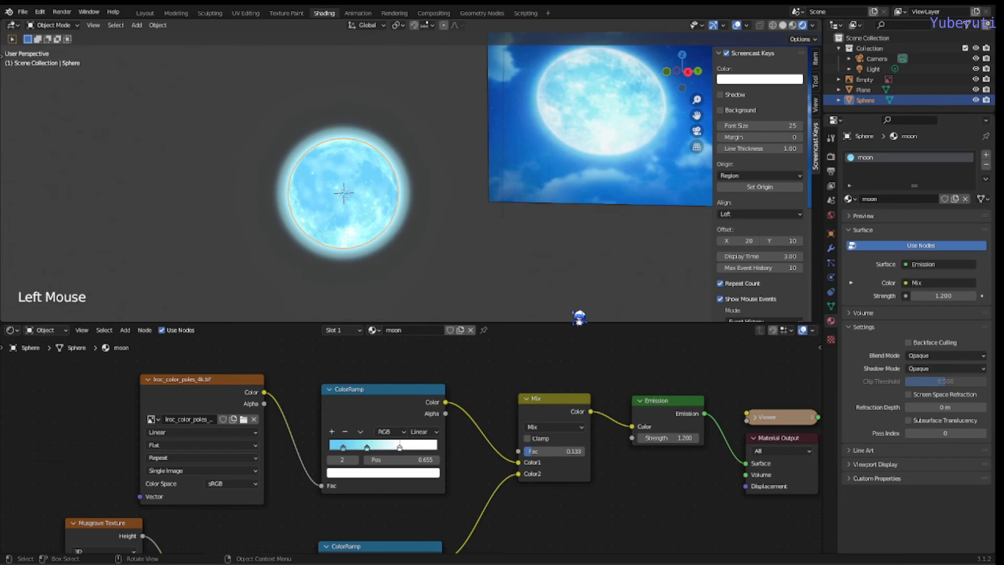
middle_drag(675, 506, 646, 500)
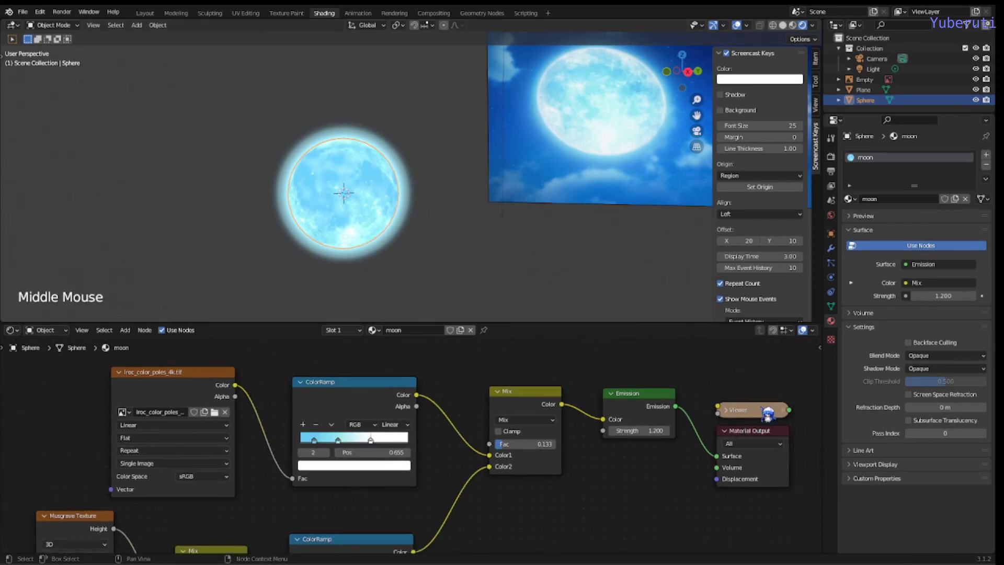
middle_drag(706, 379, 704, 392)
middle_drag(609, 385, 634, 365)
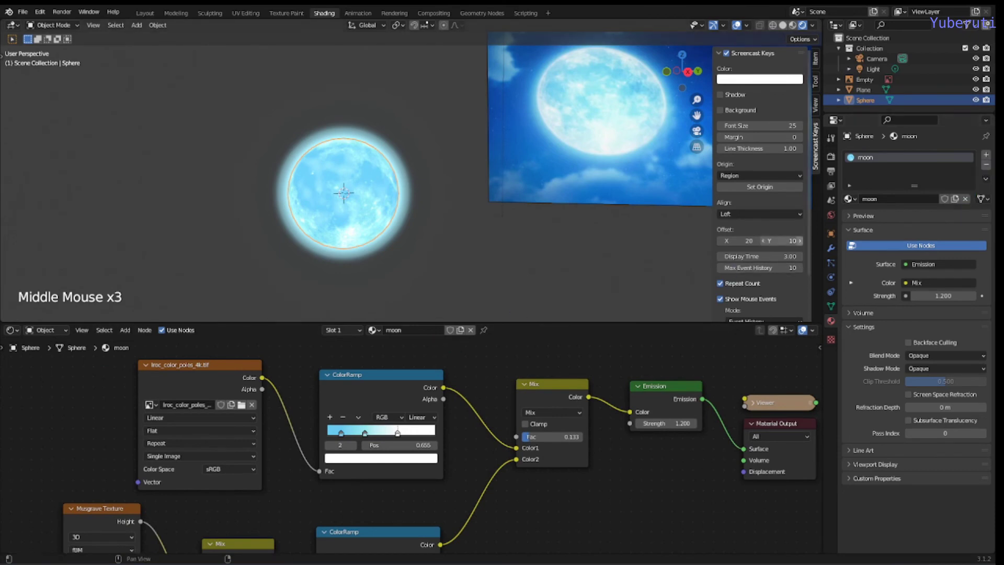
Add a second material slot holding a new material named moonoutline.
click(988, 161)
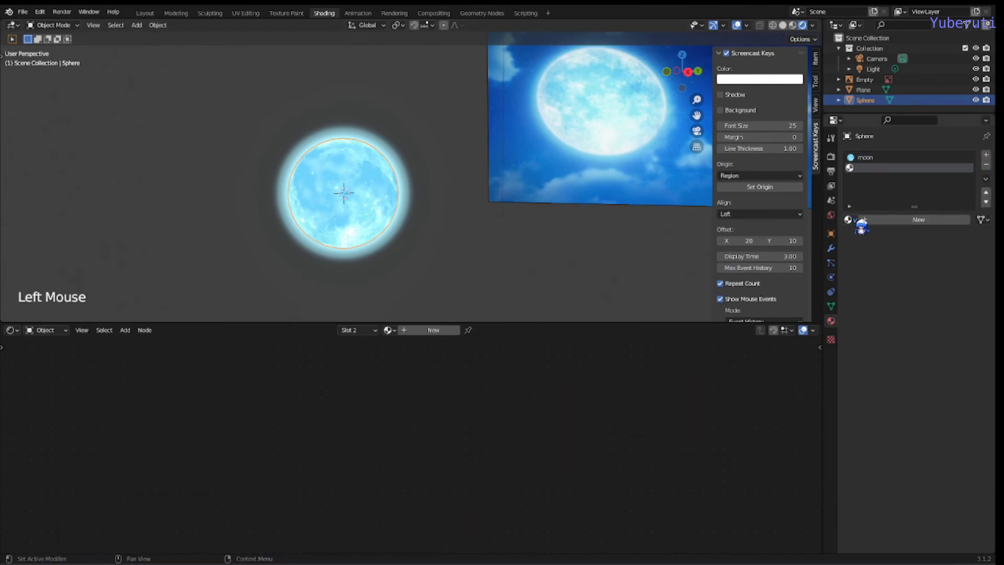
click(894, 226)
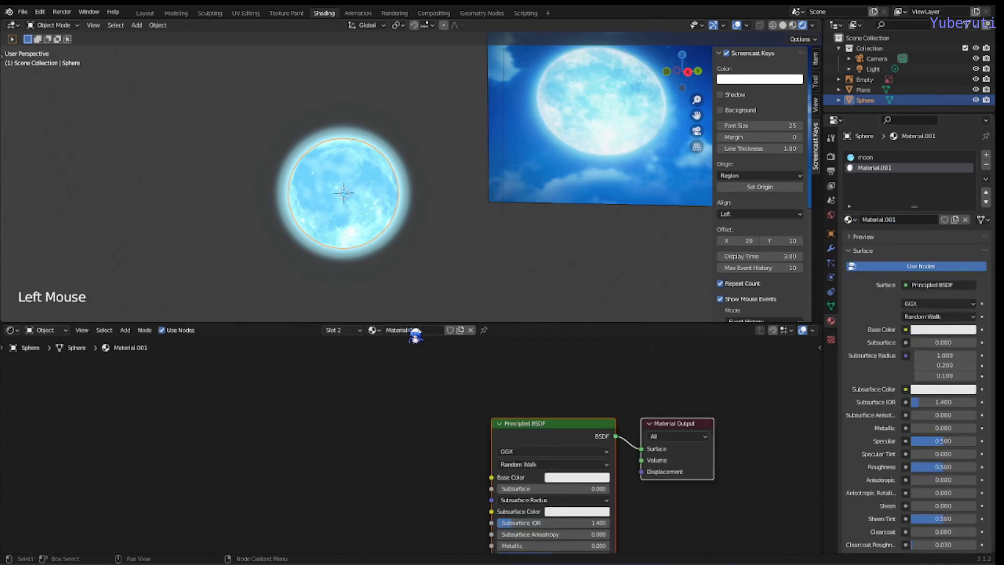
click(439, 331)
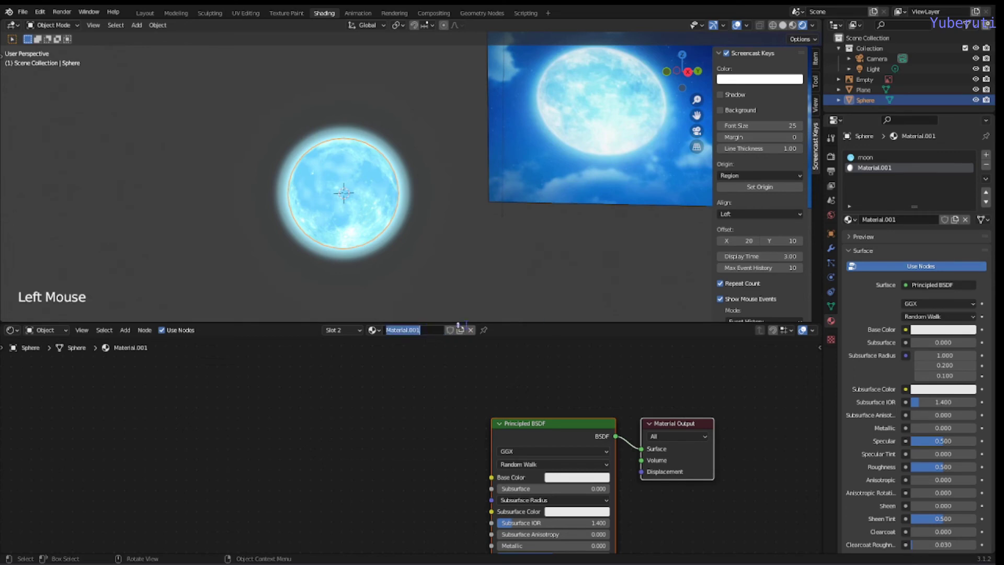
text(moonoutline)
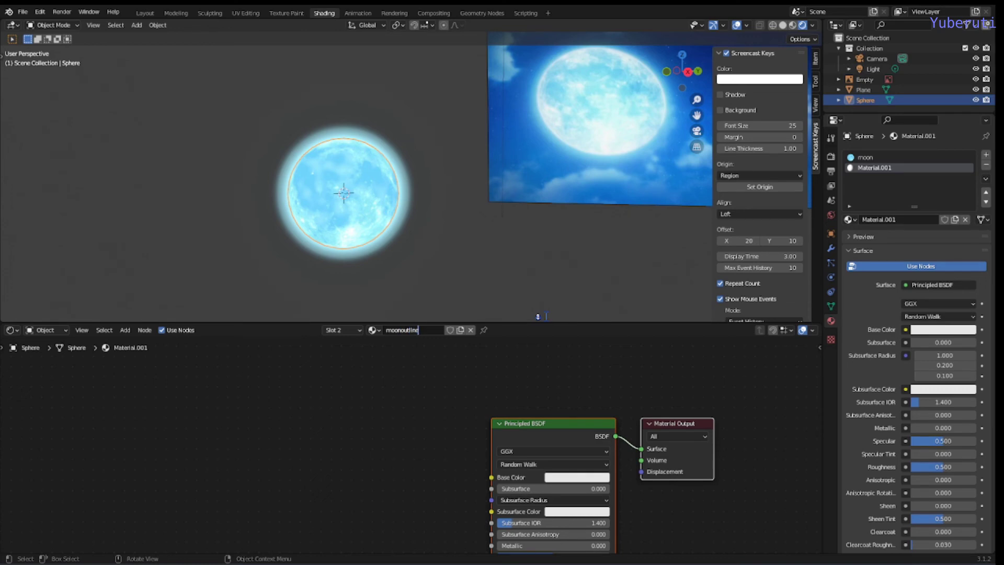
key(Return)
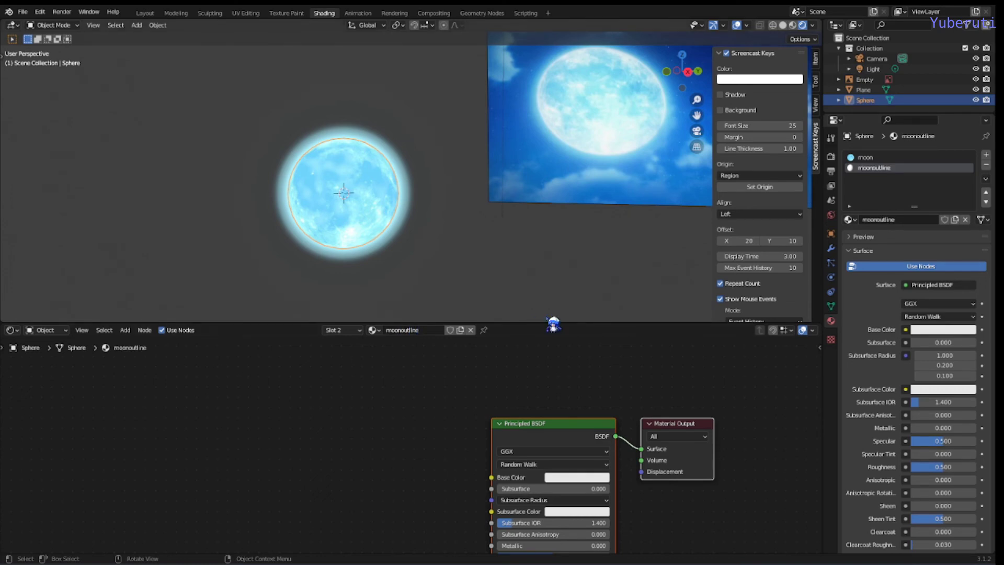
Switch the moonoutline surface to Emission and enable Backface Culling.
click(920, 286)
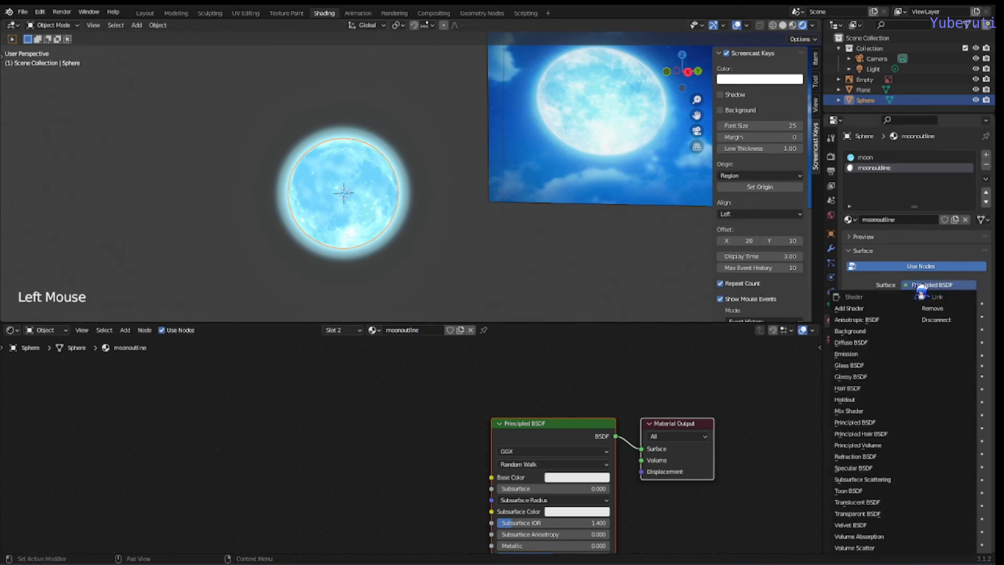
click(920, 292)
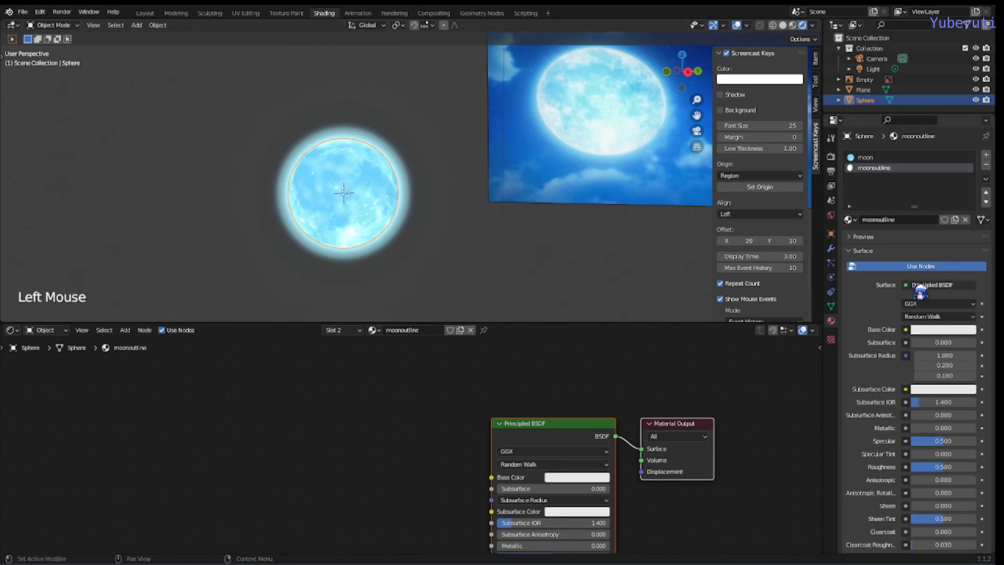
click(920, 287)
click(869, 355)
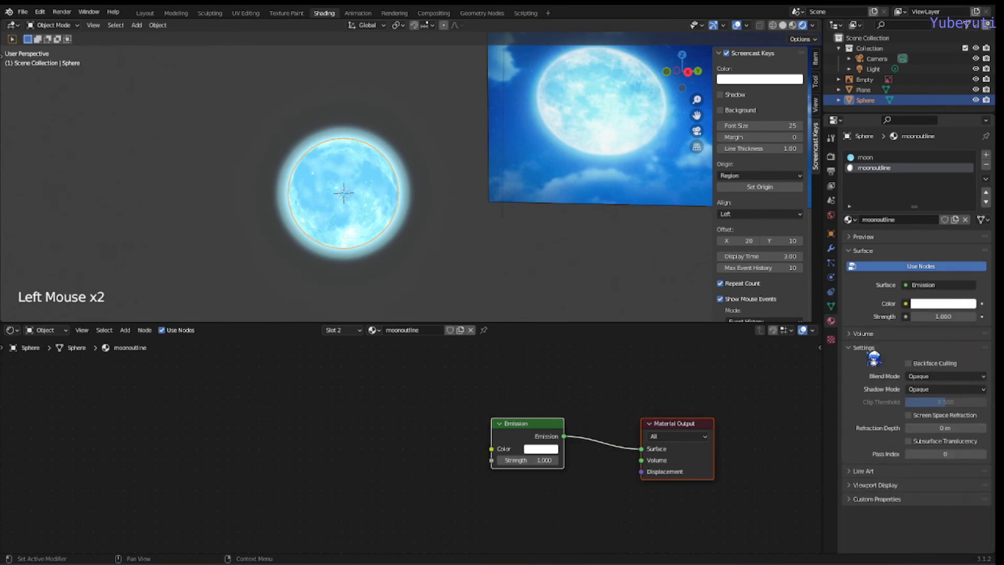
drag(511, 425, 514, 436)
click(612, 439)
middle_drag(574, 412, 478, 399)
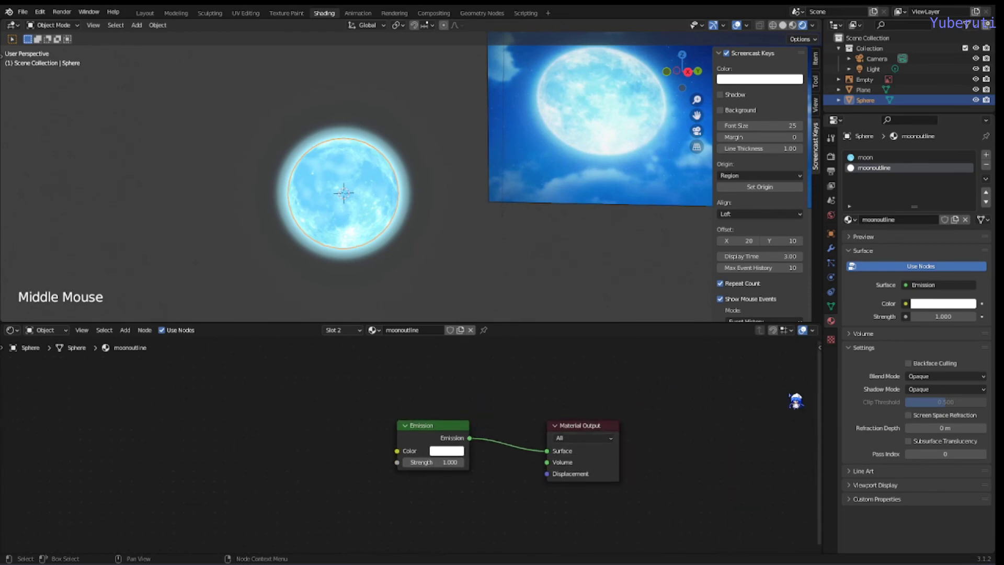
click(909, 363)
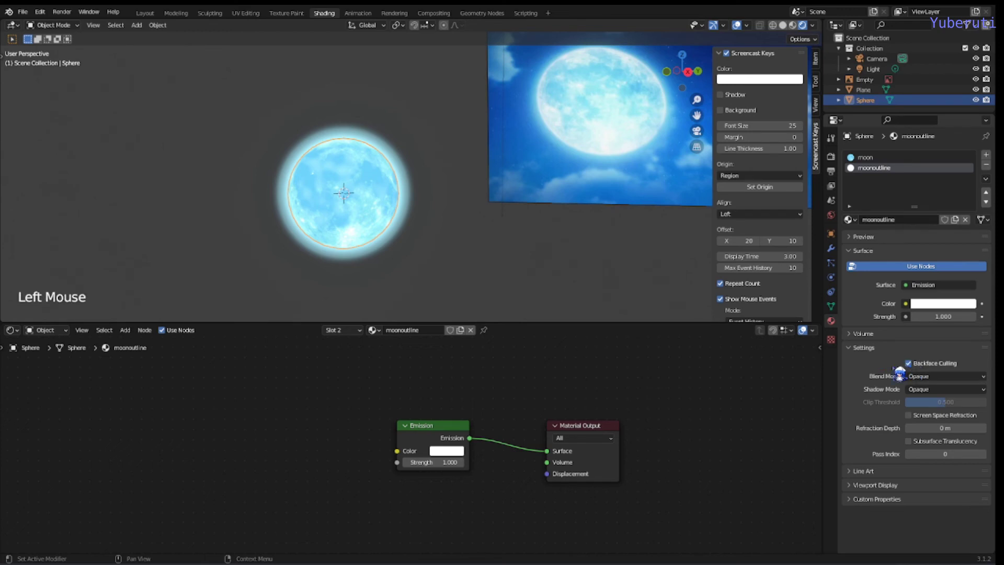
Add a Solidify modifier to the outline shell with flipped normals and 0.03 m thickness.
click(831, 248)
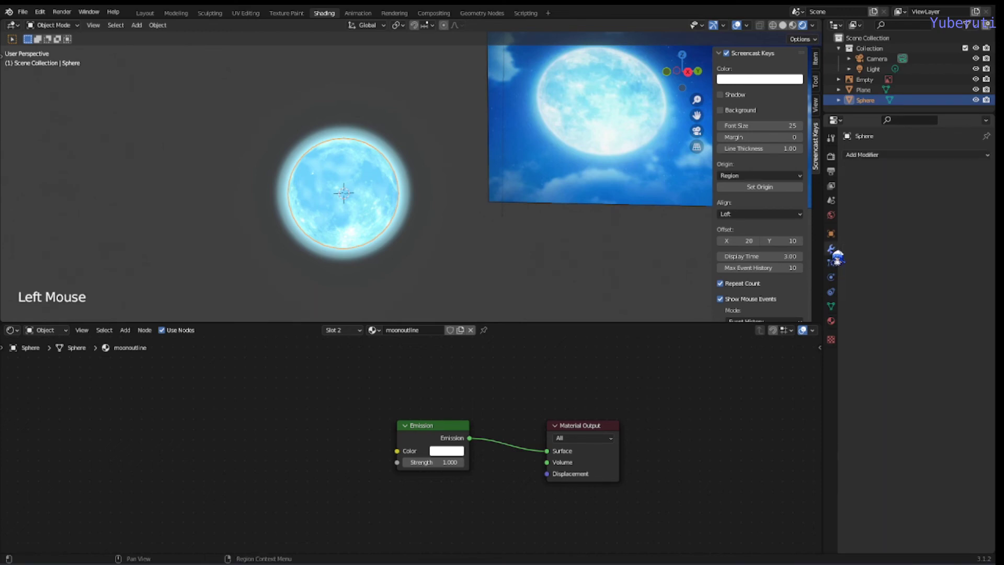
click(876, 156)
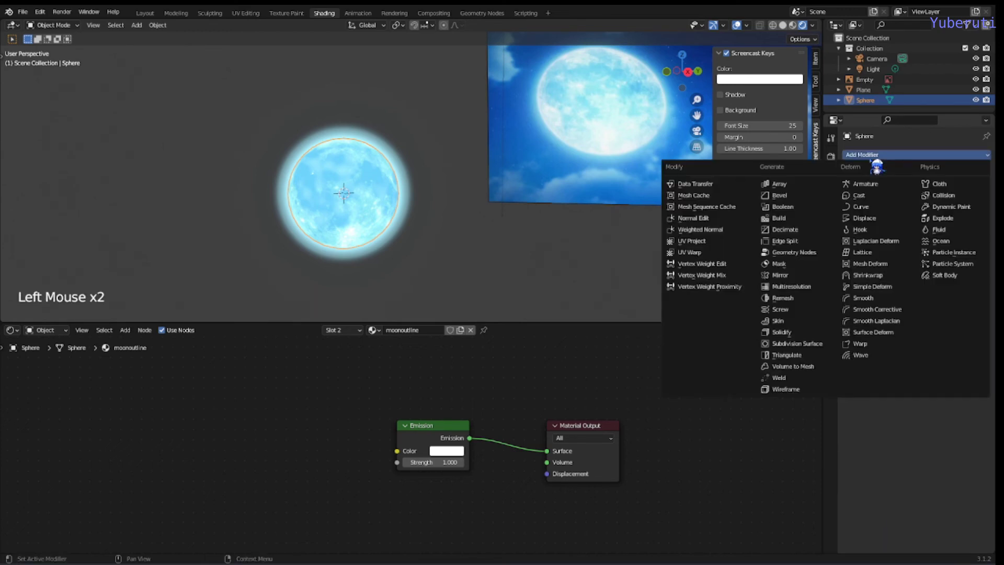
click(824, 335)
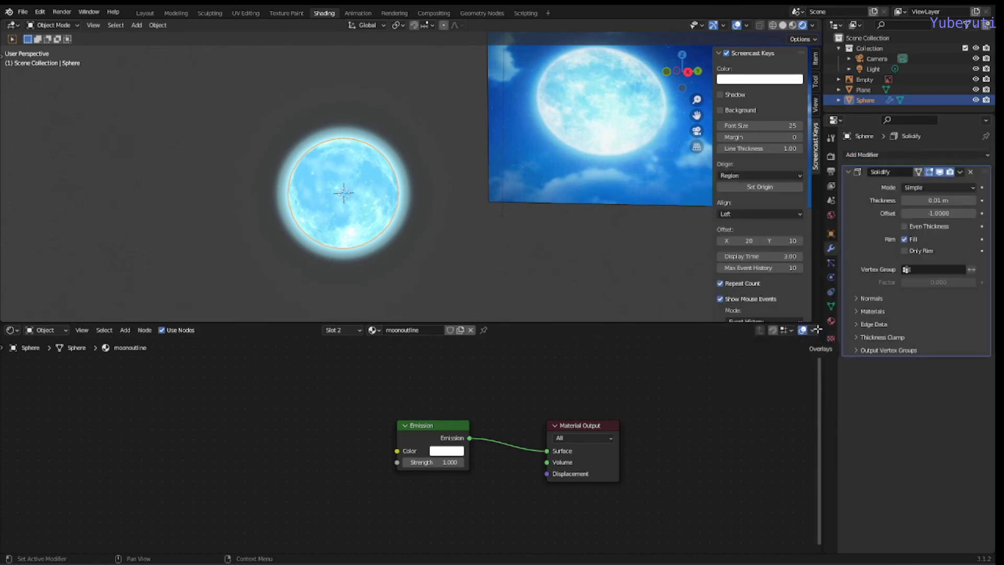
click(863, 299)
click(913, 315)
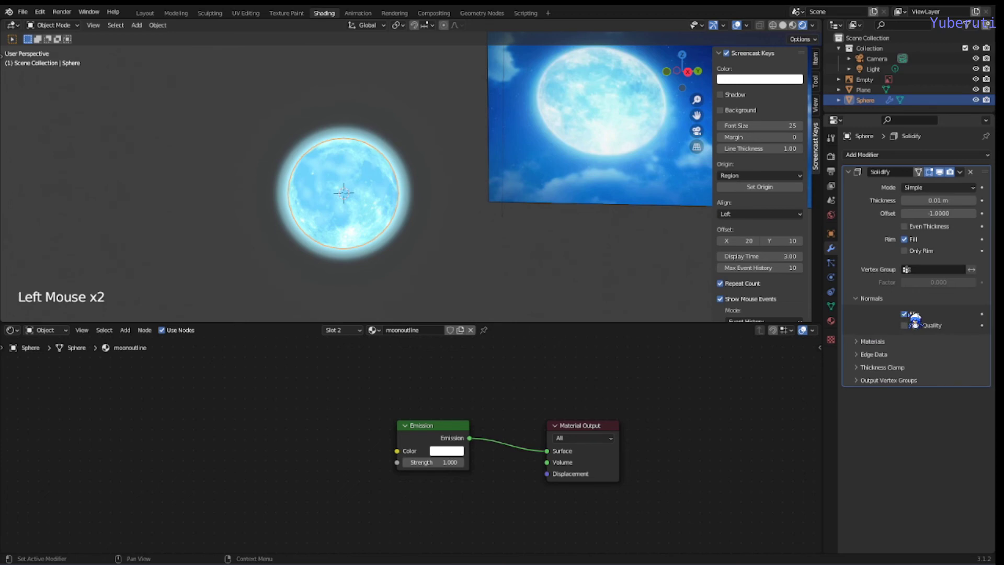
click(873, 343)
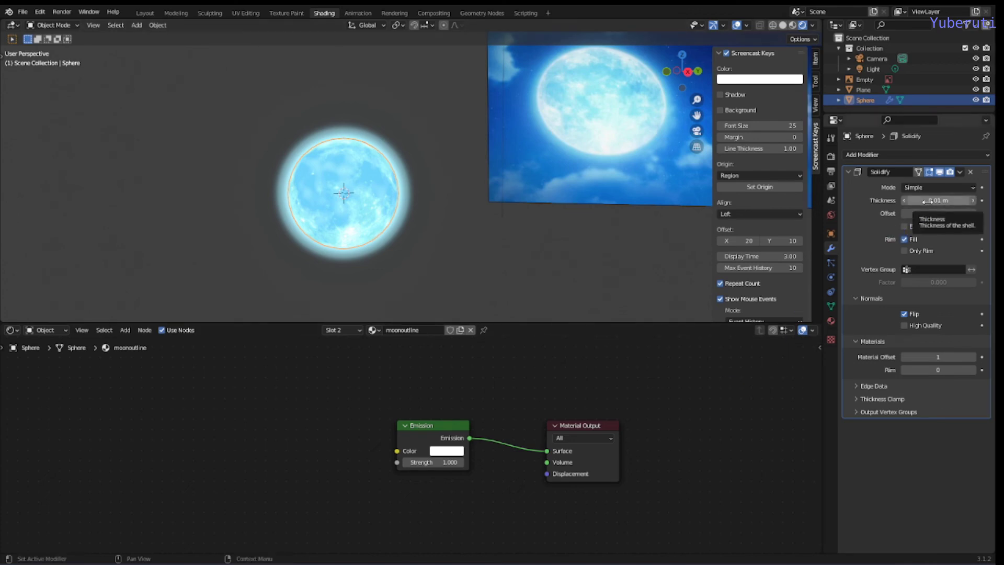
click(935, 200)
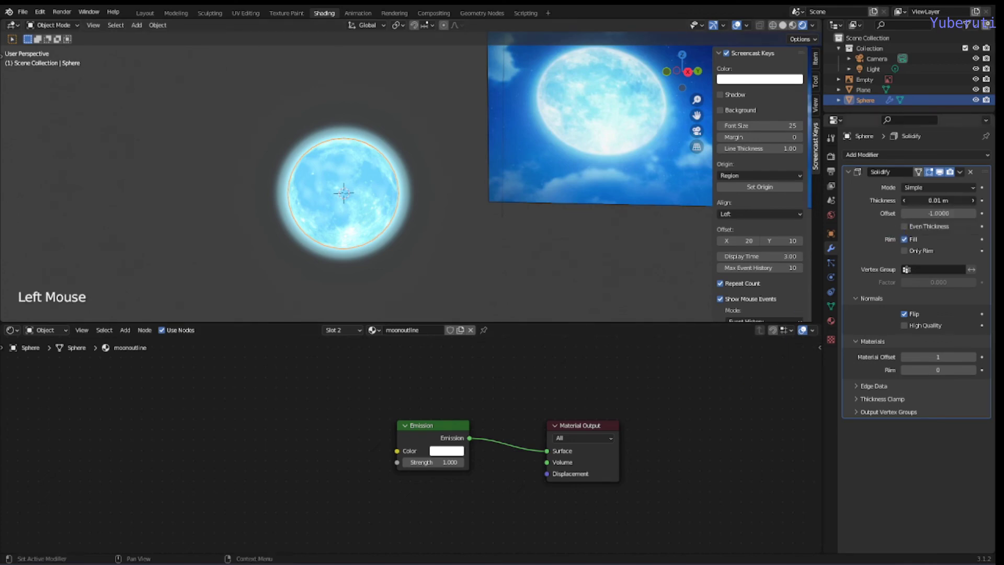
mouse_move(935, 200)
mouse_down()
mouse_move(973, 200)
mouse_move(944, 200)
mouse_up()
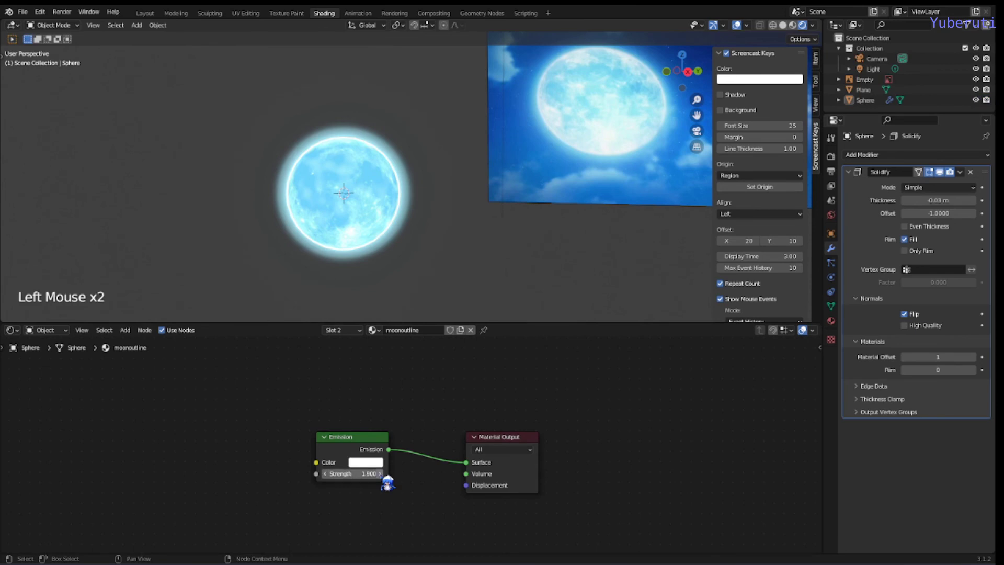
Raise the white outline Emission strength to 2.0.
click(331, 474)
click(391, 474)
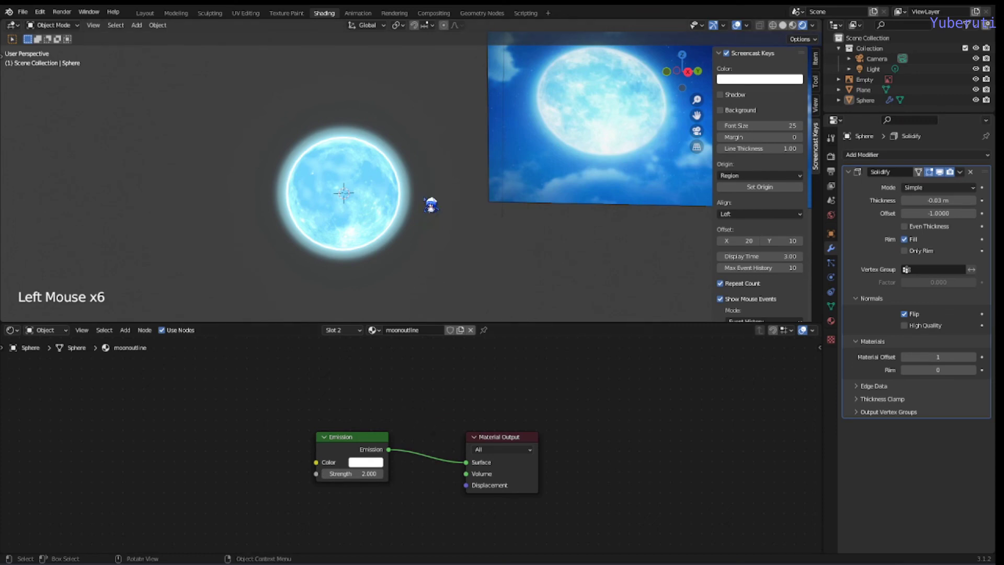
middle_drag(431, 204, 476, 197)
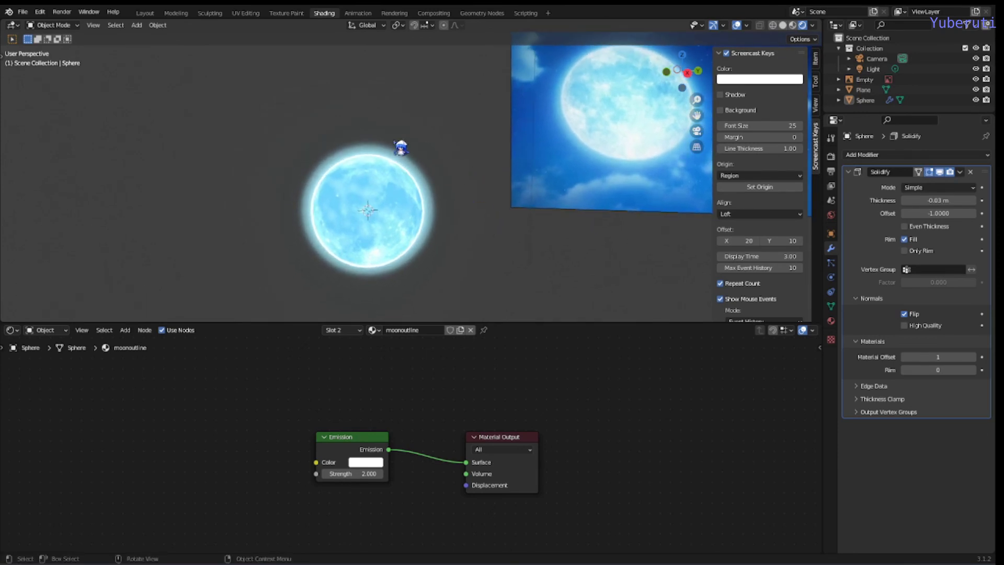
Orbit the view around the moon to bring the sky plane into view.
middle_drag(458, 163, 443, 209)
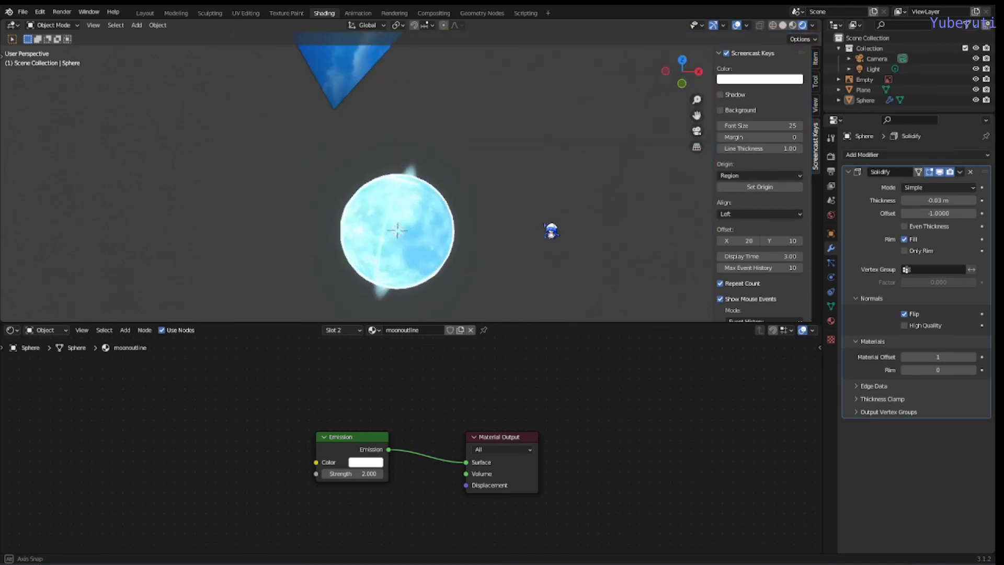
middle_drag(551, 230, 465, 201)
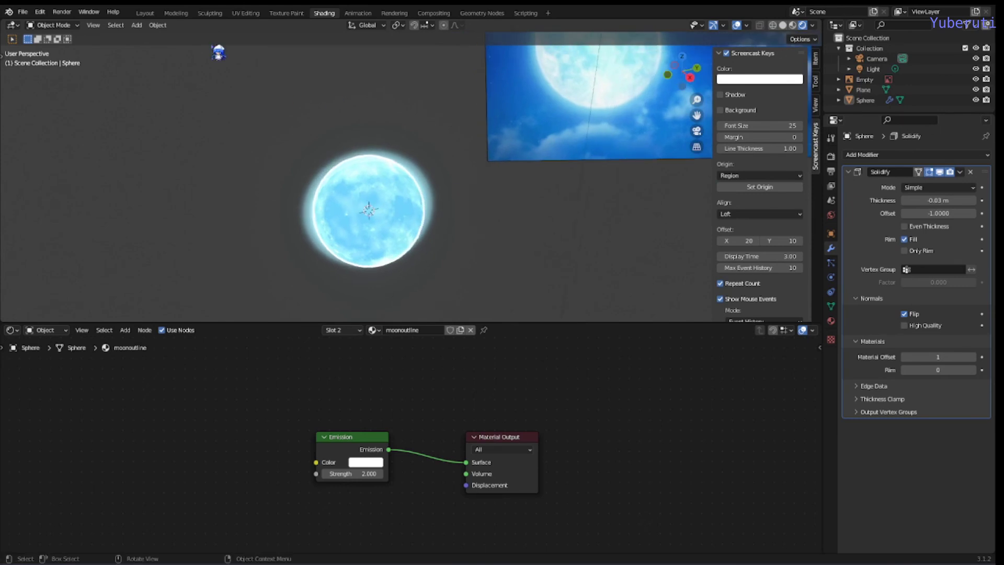
Switch to the Layout workspace and preview the whole scene in Rendered shading.
click(148, 13)
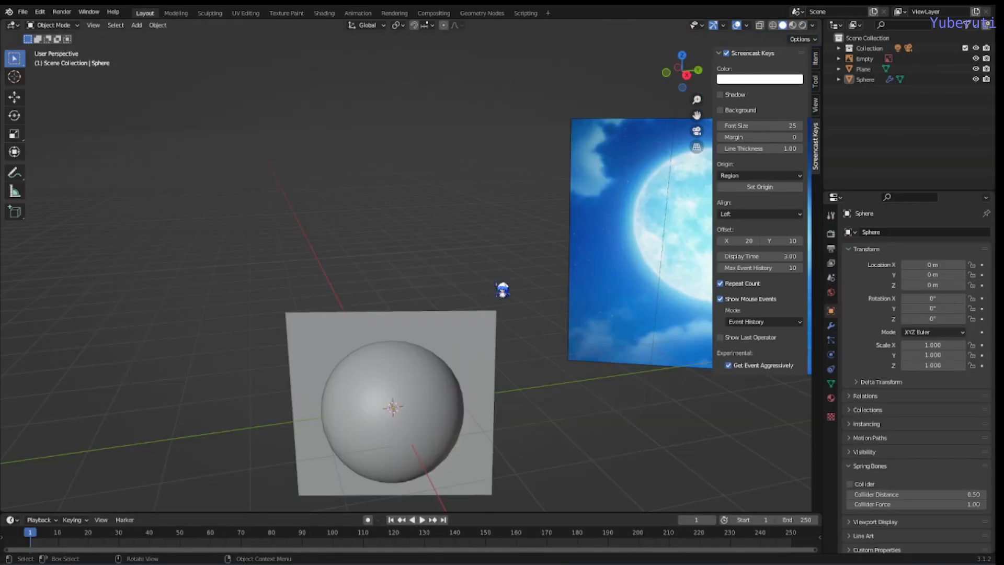
mouse_move(502, 290)
middle_down()
mouse_move(495, 284)
mouse_move(511, 274)
middle_up()
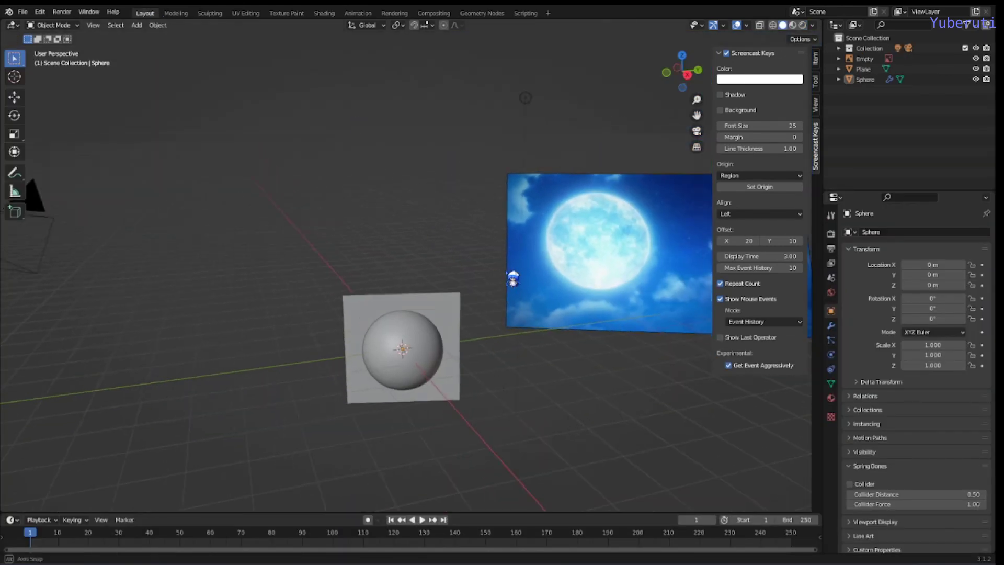
click(803, 25)
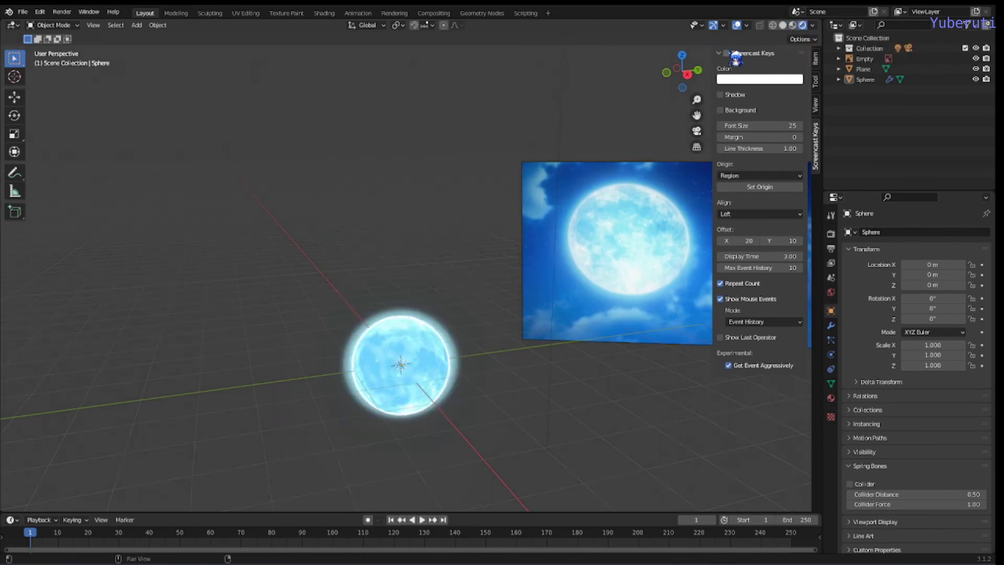
middle_drag(523, 330, 482, 377)
scroll(523, 335, up, 1)
scroll(524, 335, down, 2)
scroll(482, 376, up, 2)
scroll(366, 278, down, 2)
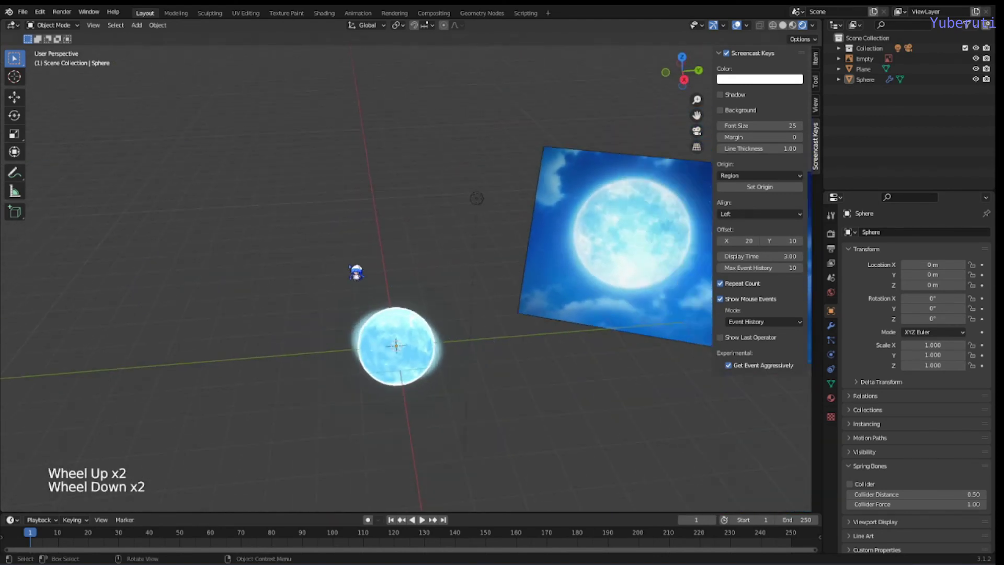
Look through the Camera (Numpad 0) and enable Lock Camera to View in the sidebar.
click(94, 376)
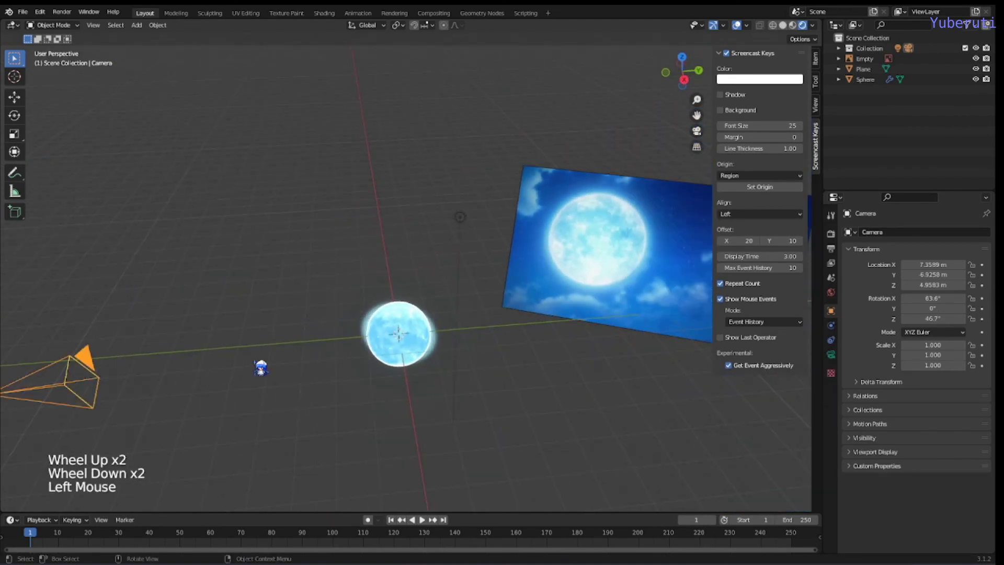
key(KP_0)
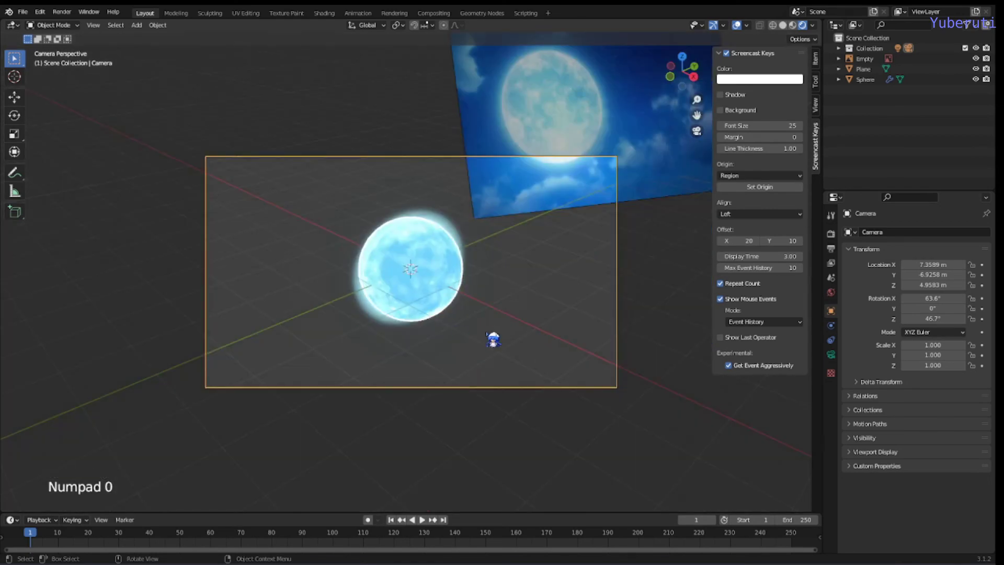
scroll(526, 357, up, 1)
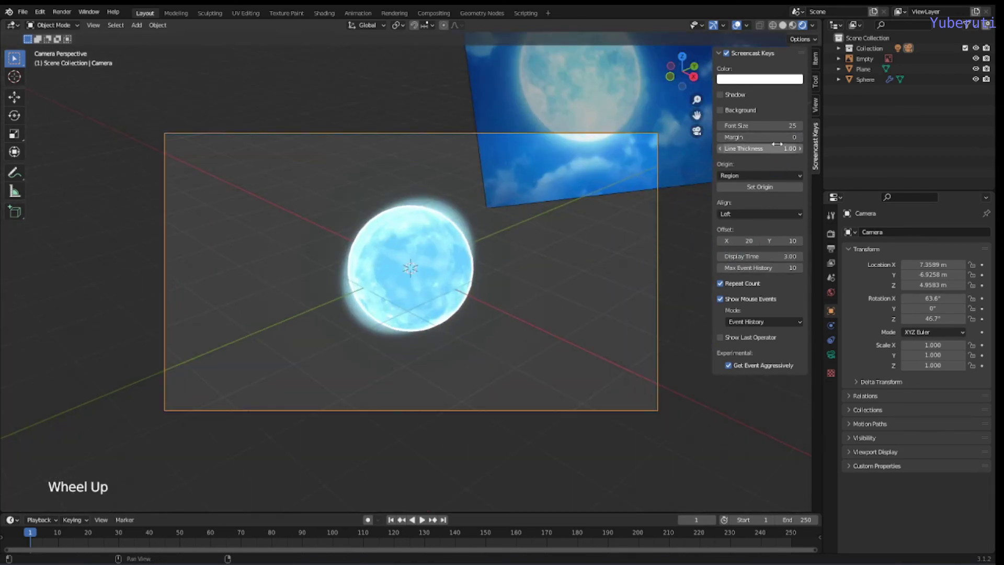
click(817, 106)
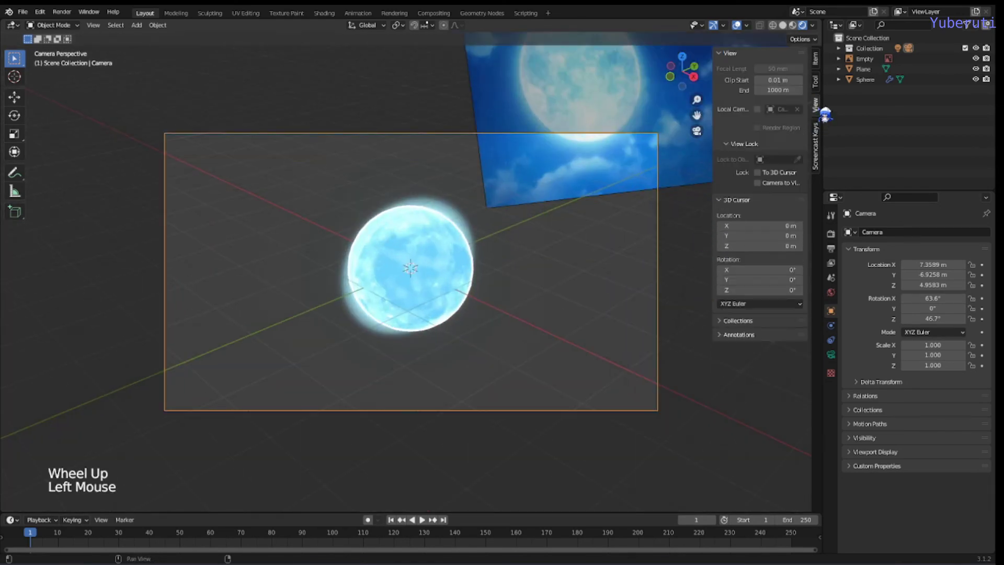
click(776, 184)
Orbit and zoom the locked camera so the glowing moon sits centred in frame.
middle_drag(347, 375, 414, 408)
scroll(442, 340, up, 1)
scroll(441, 340, down, 1)
scroll(451, 331, down, 3)
middle_drag(450, 331, 413, 262)
scroll(486, 270, down, 2)
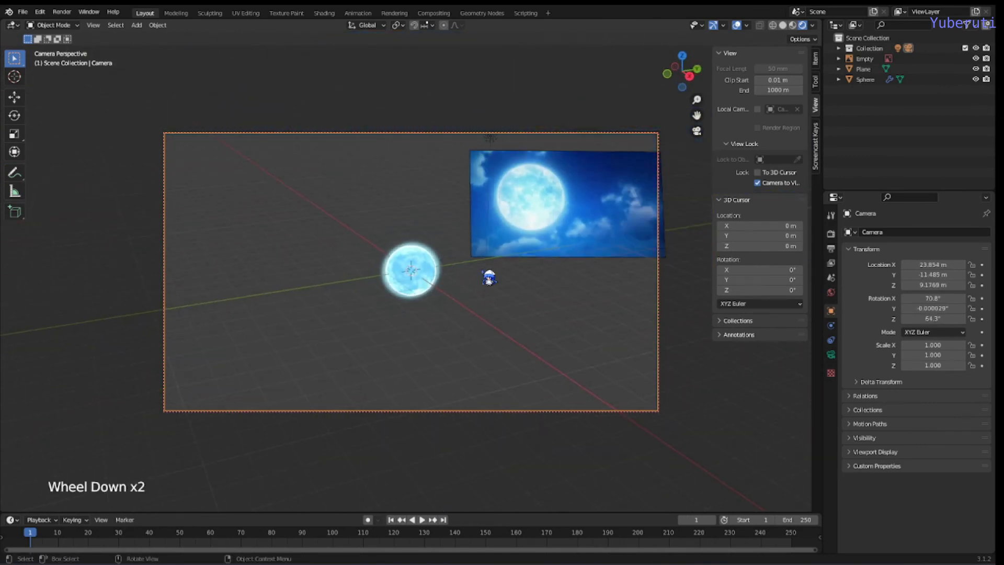
scroll(488, 275, up, 3)
Give the glow plane a Track To constraint with Camera as its target.
click(472, 265)
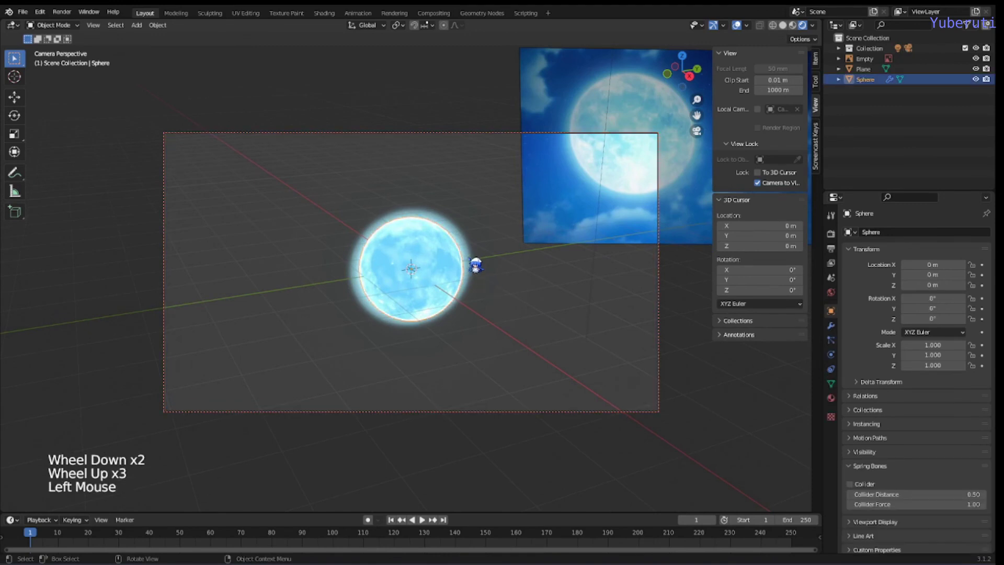
click(476, 266)
scroll(476, 265, up, 1)
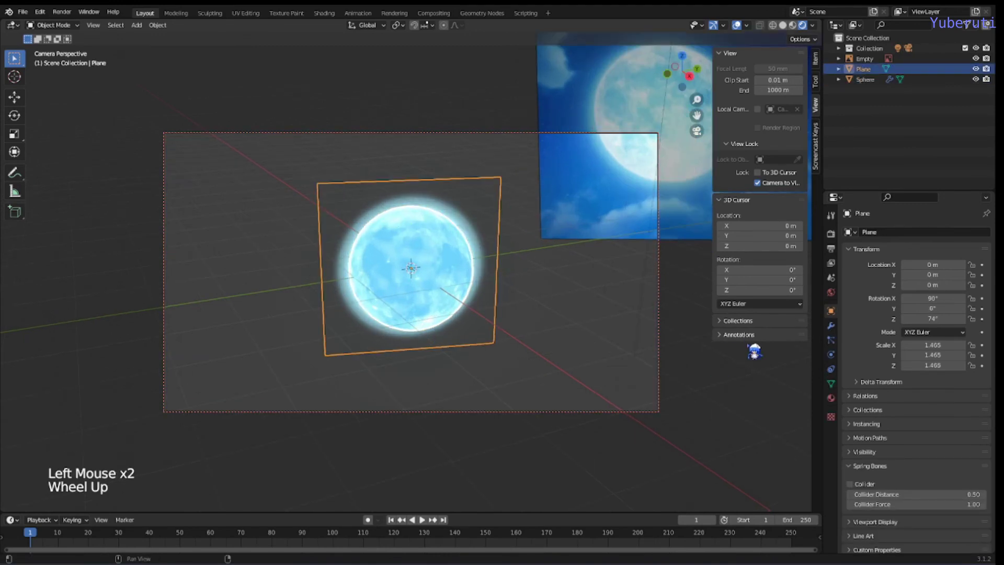
click(833, 370)
click(898, 233)
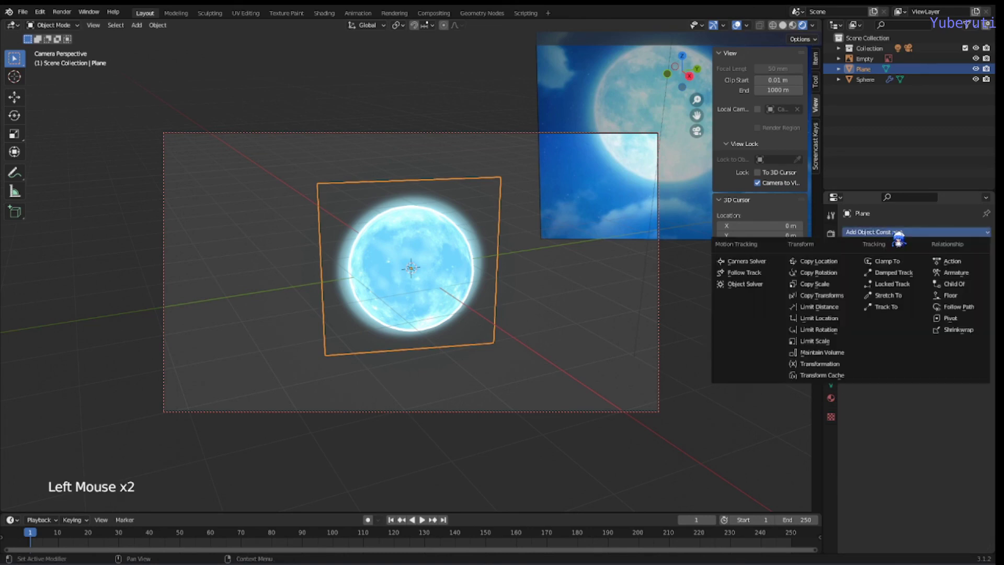
click(885, 309)
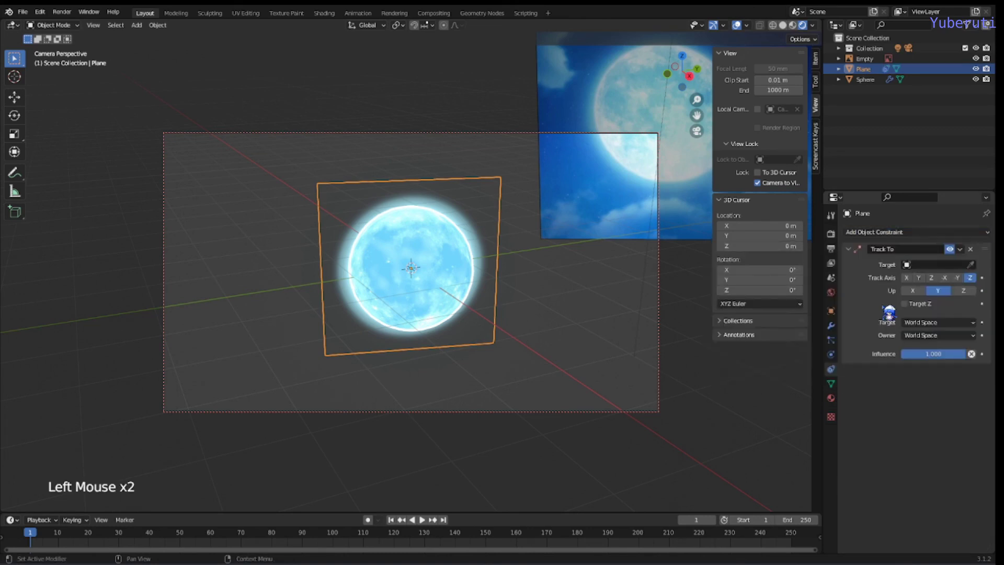
click(911, 265)
click(897, 282)
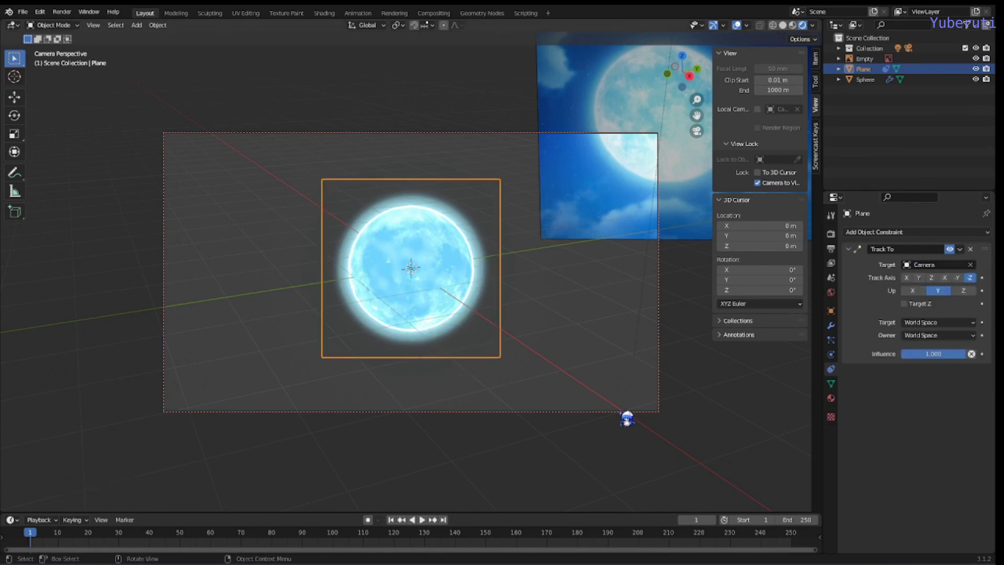
Select the Camera and zoom the locked view to check the halo from a new angle.
click(626, 414)
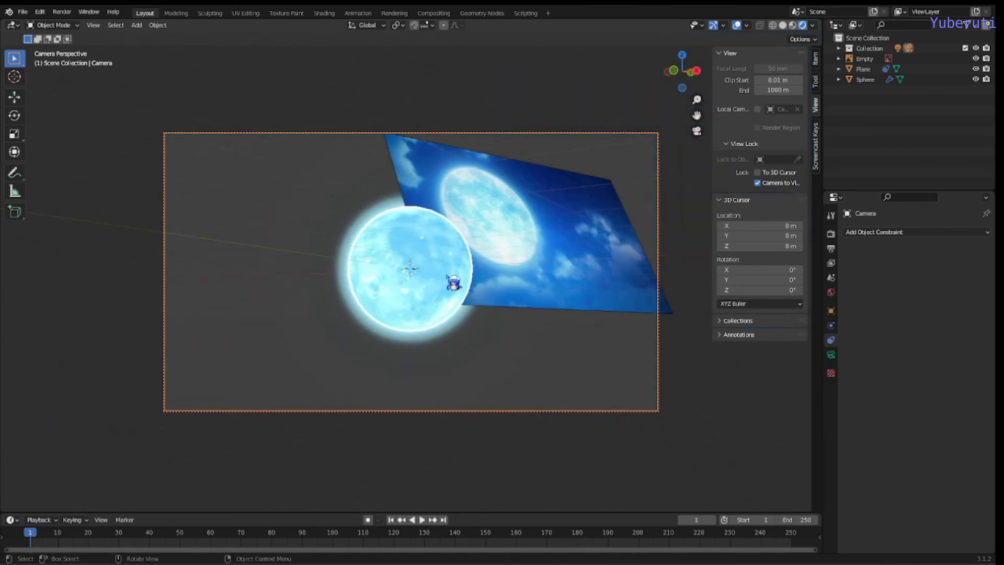
scroll(453, 282, down, 3)
scroll(454, 282, down, 3)
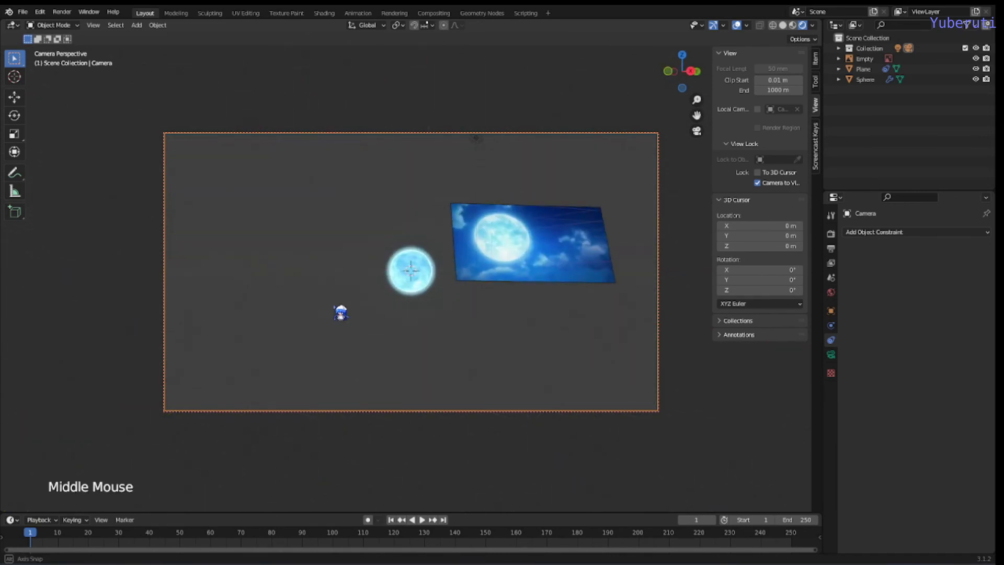
scroll(536, 275, up, 4)
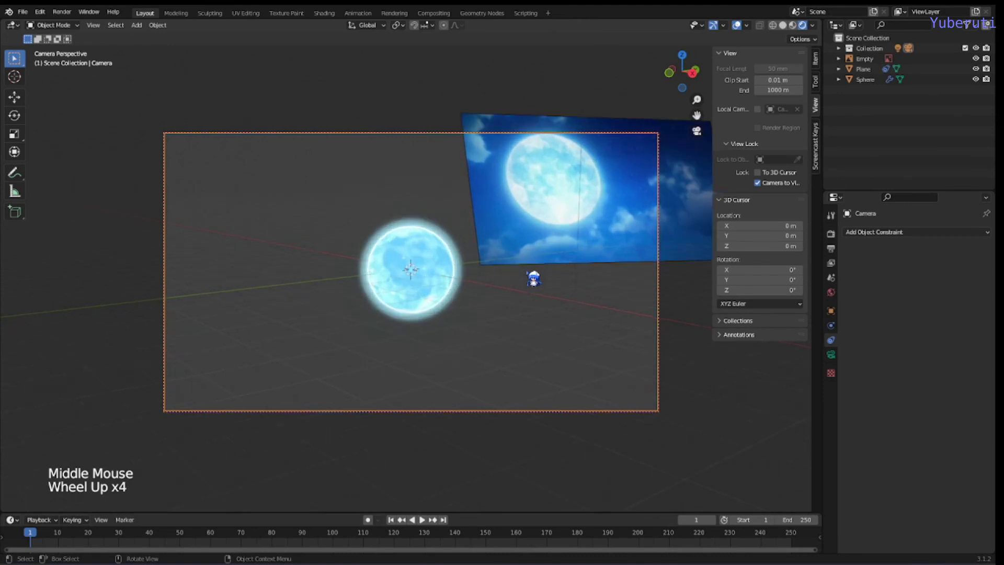
scroll(544, 271, down, 1)
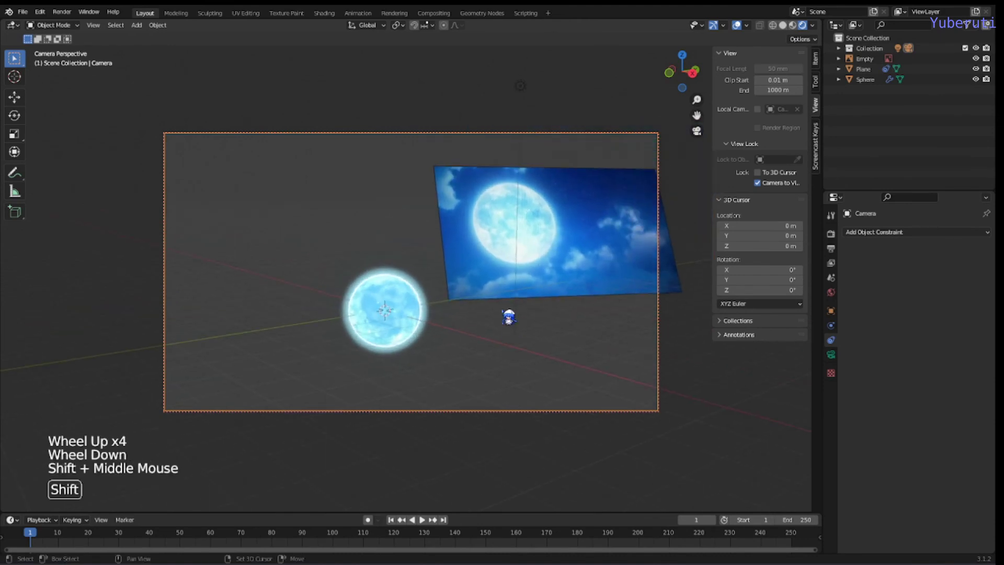